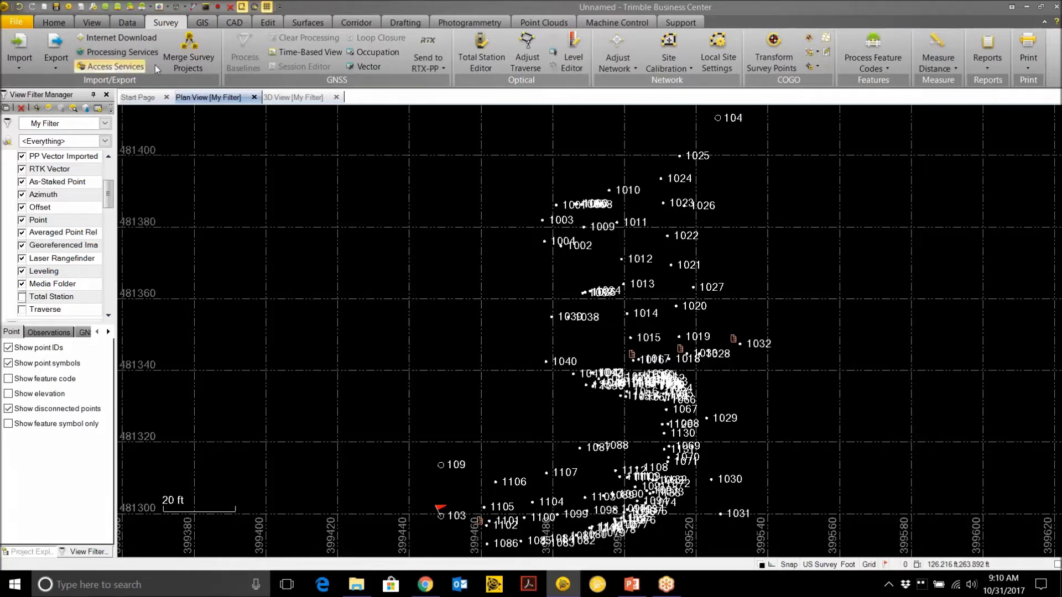
# Step: Review the project's coordinate system and feature code processing settings, and accept them
pyautogui.click(68, 7)
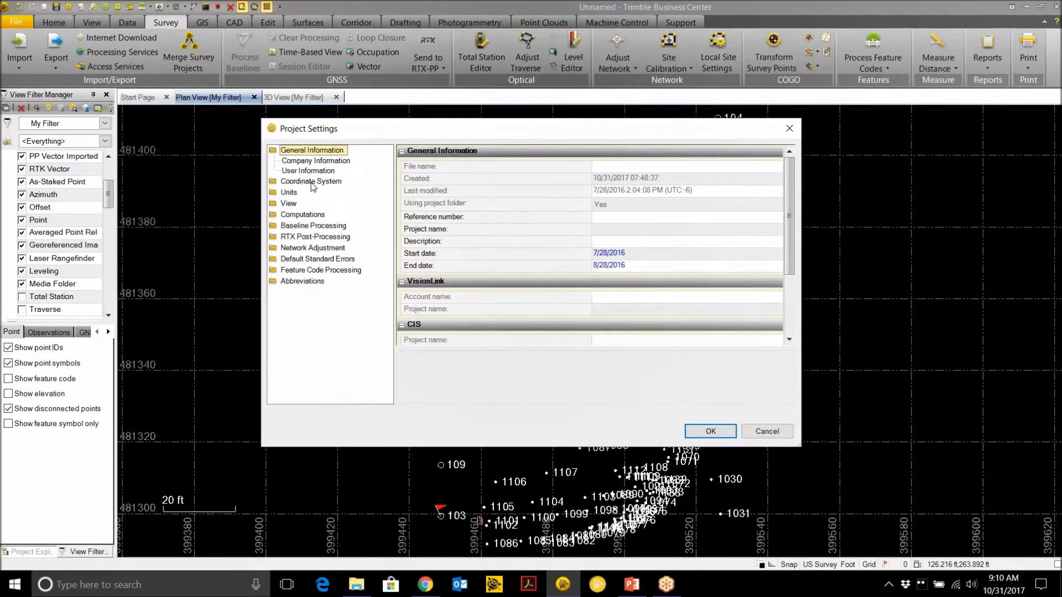
pyautogui.click(311, 183)
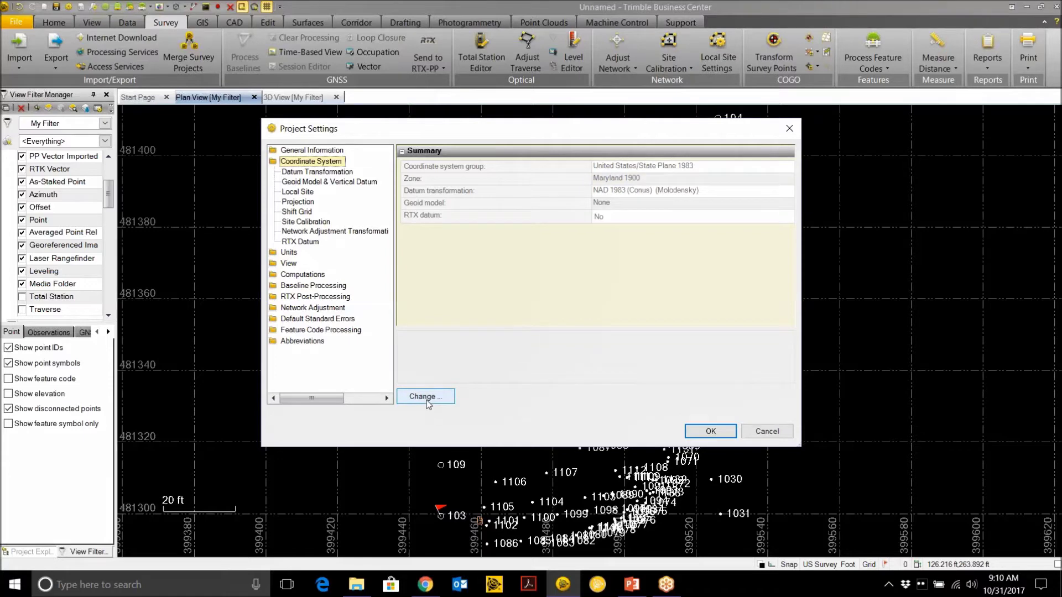
pyautogui.click(350, 331)
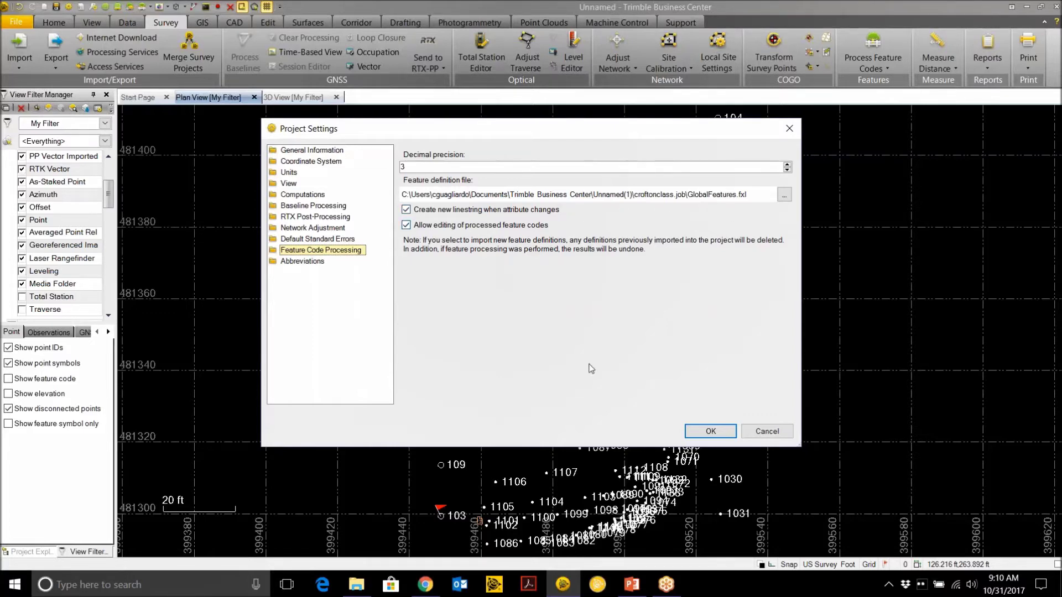
pyautogui.click(700, 433)
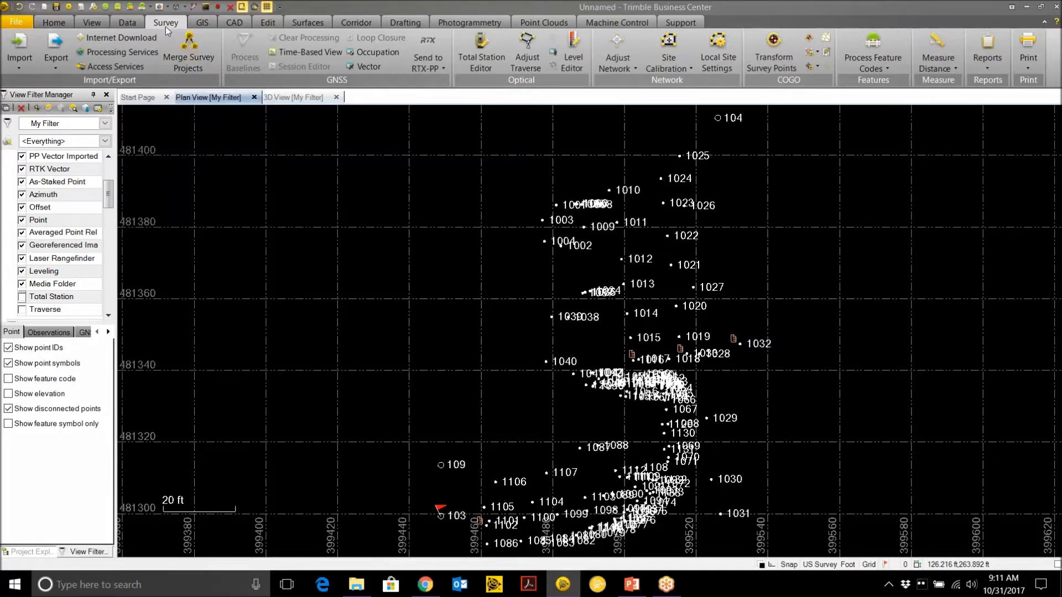
# Step: Process the feature codes of the croftonclass.job point source and skip the processing report
pyautogui.click(861, 64)
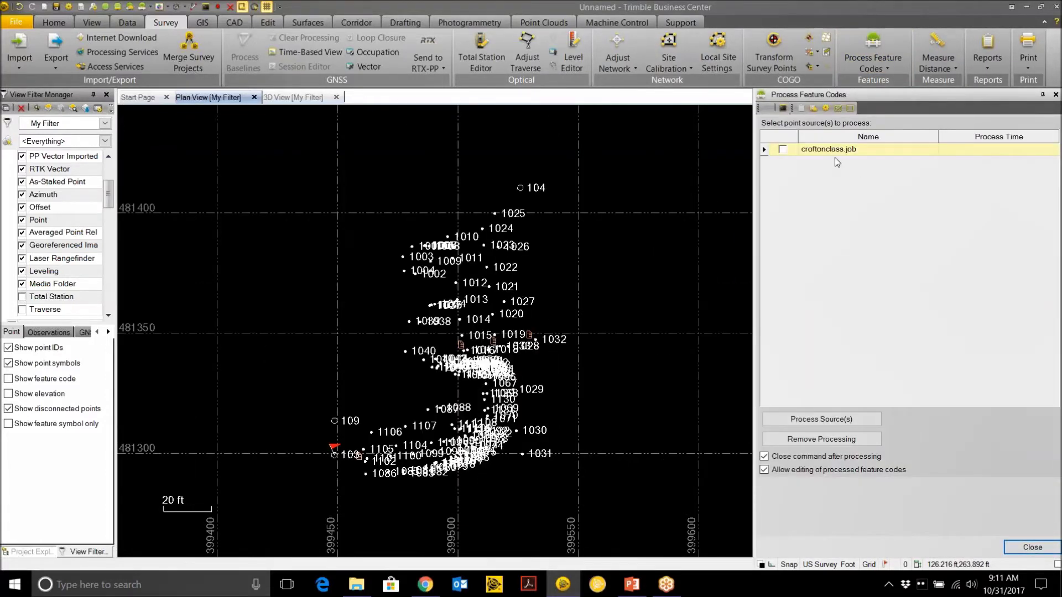
pyautogui.click(782, 150)
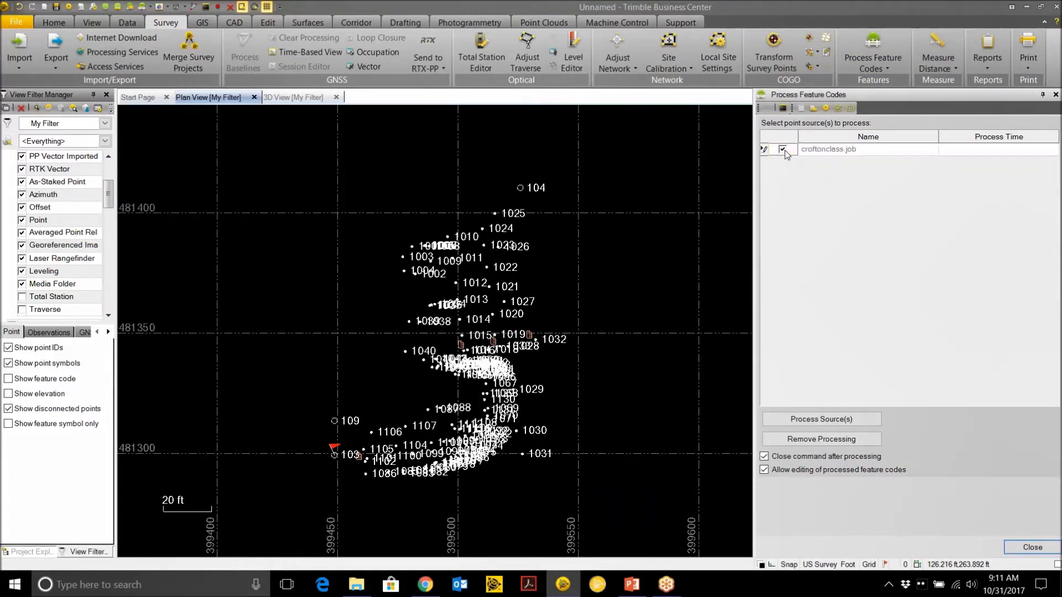
pyautogui.click(821, 420)
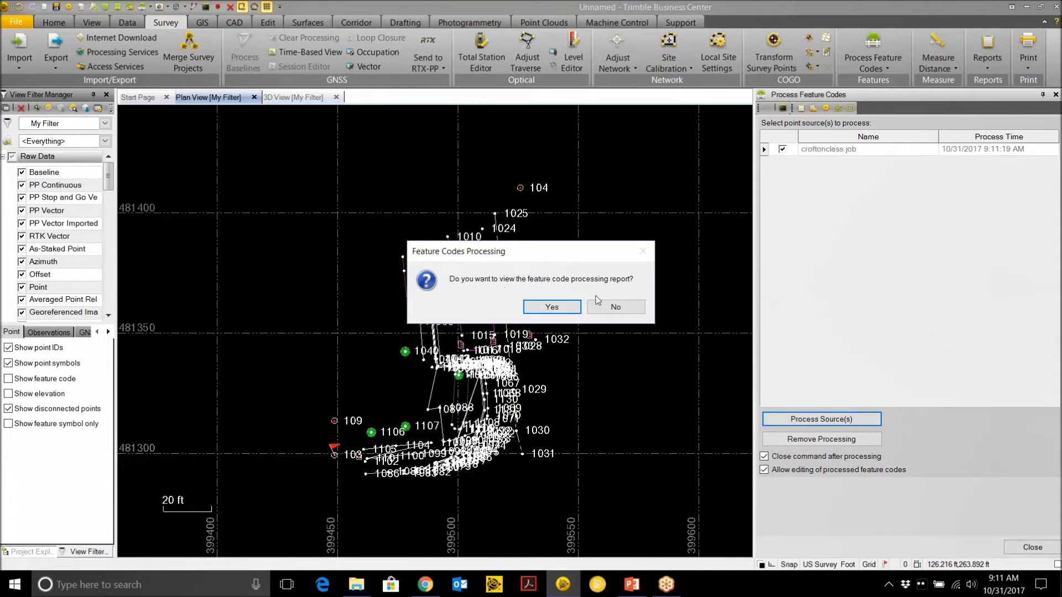
pyautogui.click(614, 308)
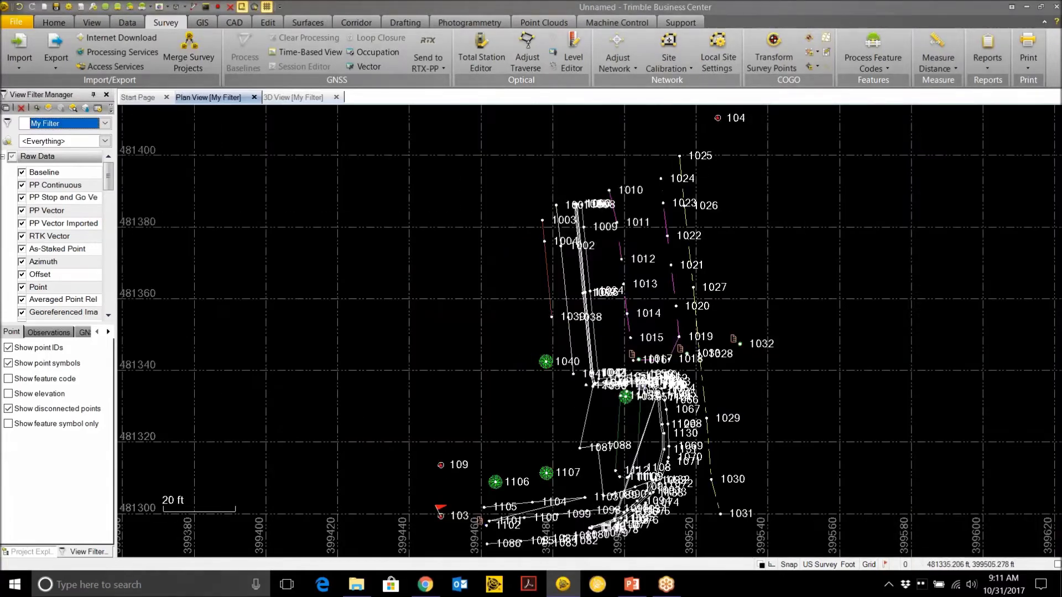
# Step: Examine the processed linework and tree symbols in the plan view and in the 3D view from several angles
pyautogui.scroll(1, 643, 387)
pyautogui.moveTo(651, 423); pyautogui.dragTo(612, 381)
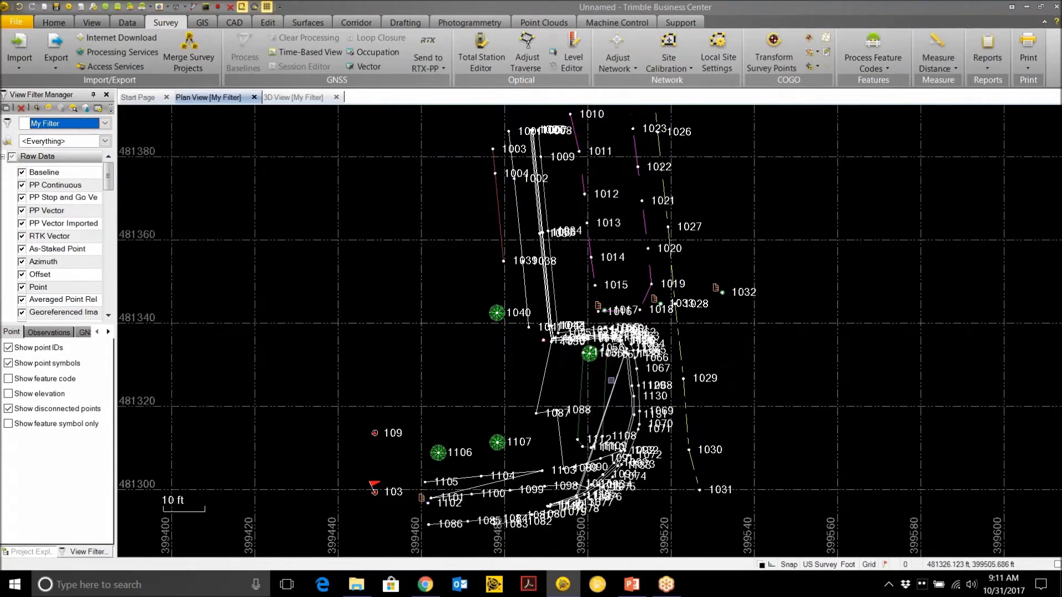
pyautogui.scroll(-1, 611, 380)
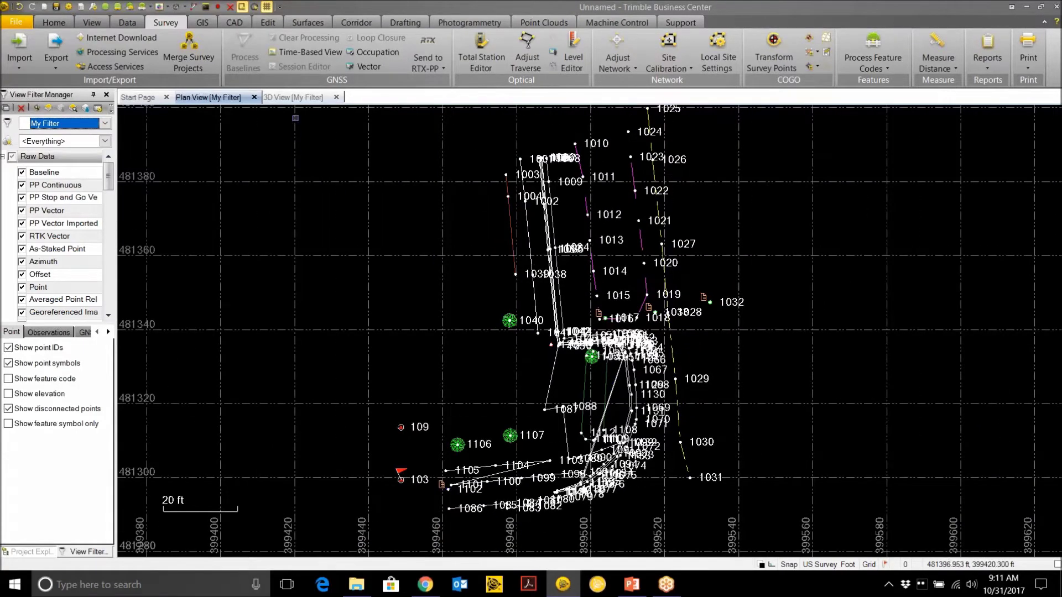
pyautogui.click(296, 100)
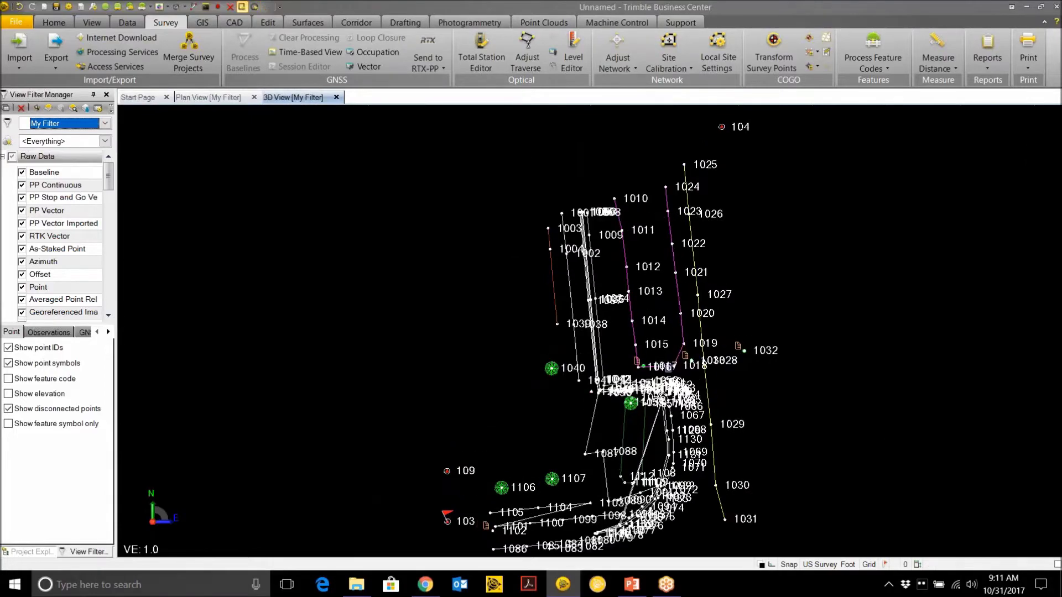
pyautogui.scroll(4, 667, 378)
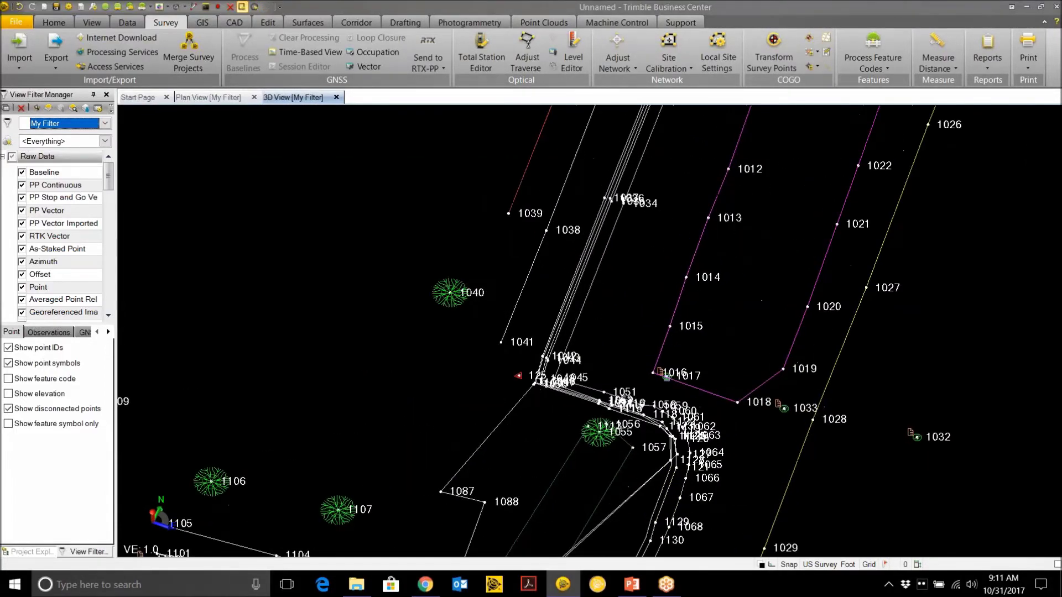
pyautogui.moveTo(666, 377)
pyautogui.mouseDown()
pyautogui.moveTo(613, 324)
pyautogui.moveTo(650, 334)
pyautogui.moveTo(641, 320)
pyautogui.mouseUp()
pyautogui.scroll(-2, 641, 320)
pyautogui.scroll(-3, 644, 290)
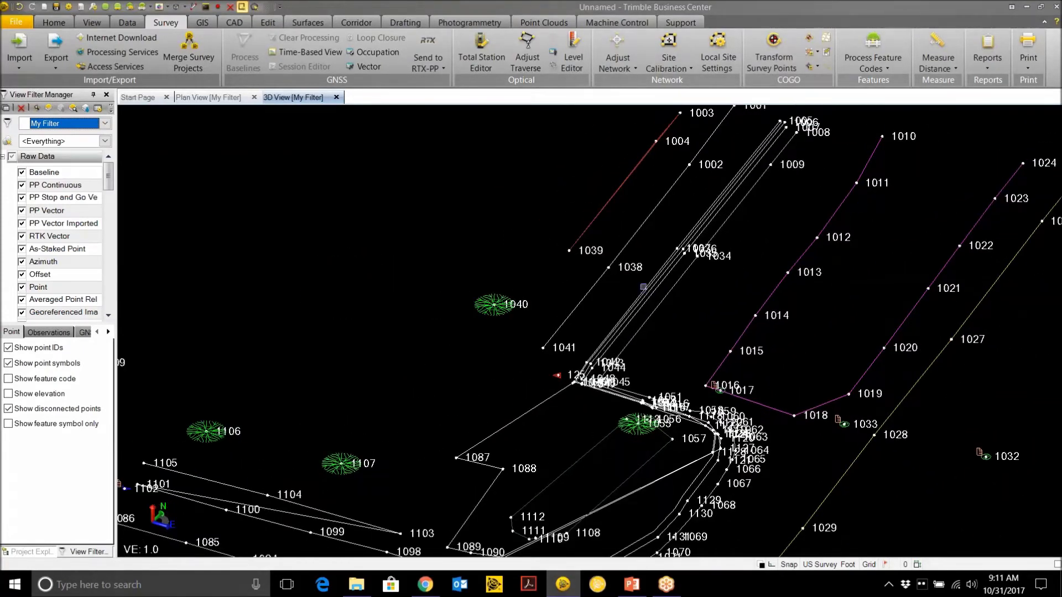
pyautogui.scroll(-1, 692, 310)
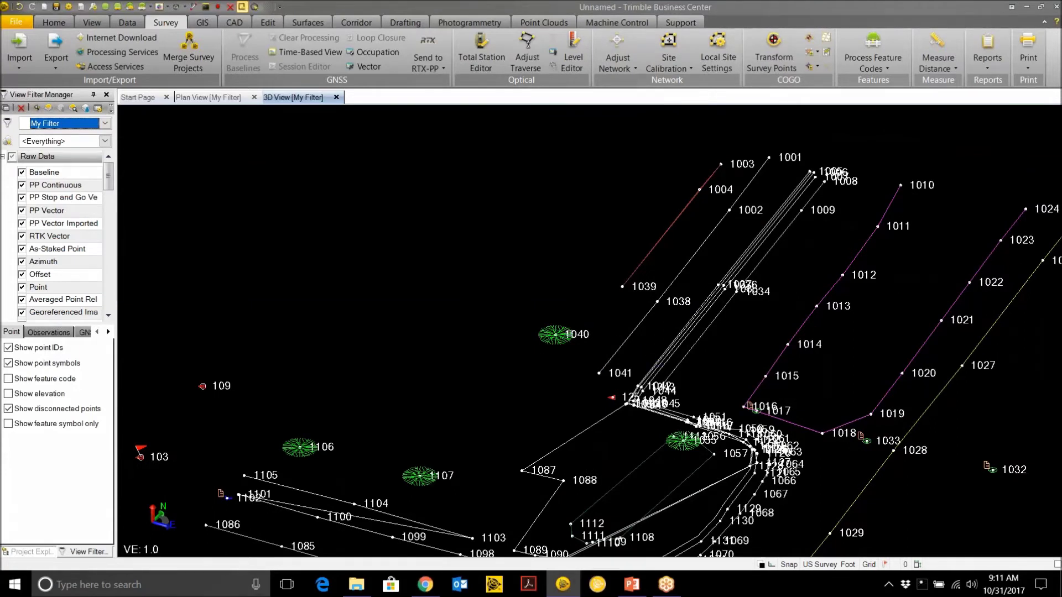
# Step: Set the trunk attribute of the broadleaf tree at point 1040 to 2
pyautogui.scroll(3, 554, 335)
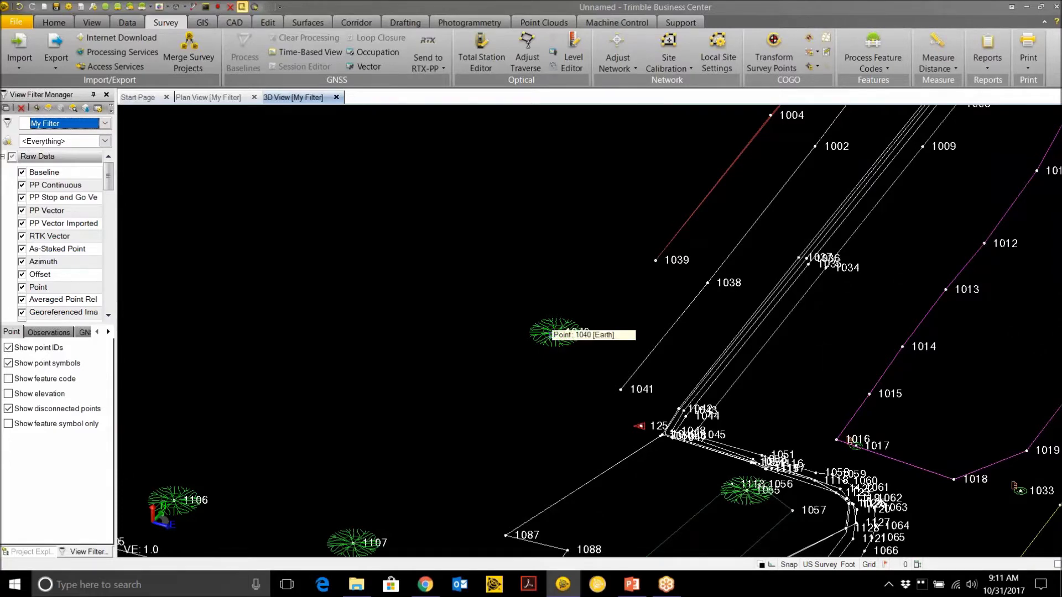
pyautogui.scroll(4, 552, 334)
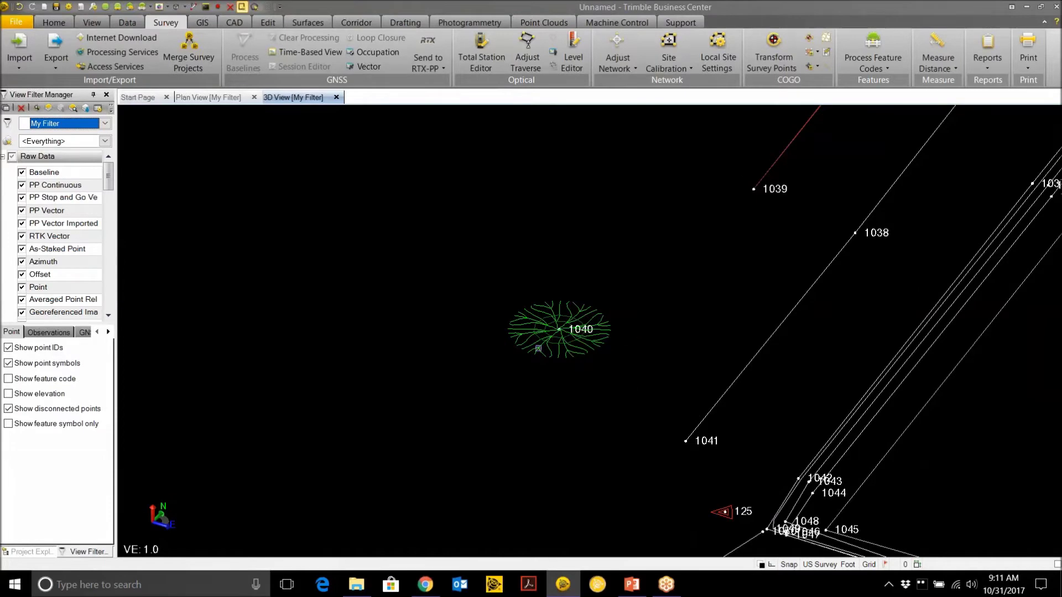
pyautogui.click(553, 337)
pyautogui.rightClick(552, 339)
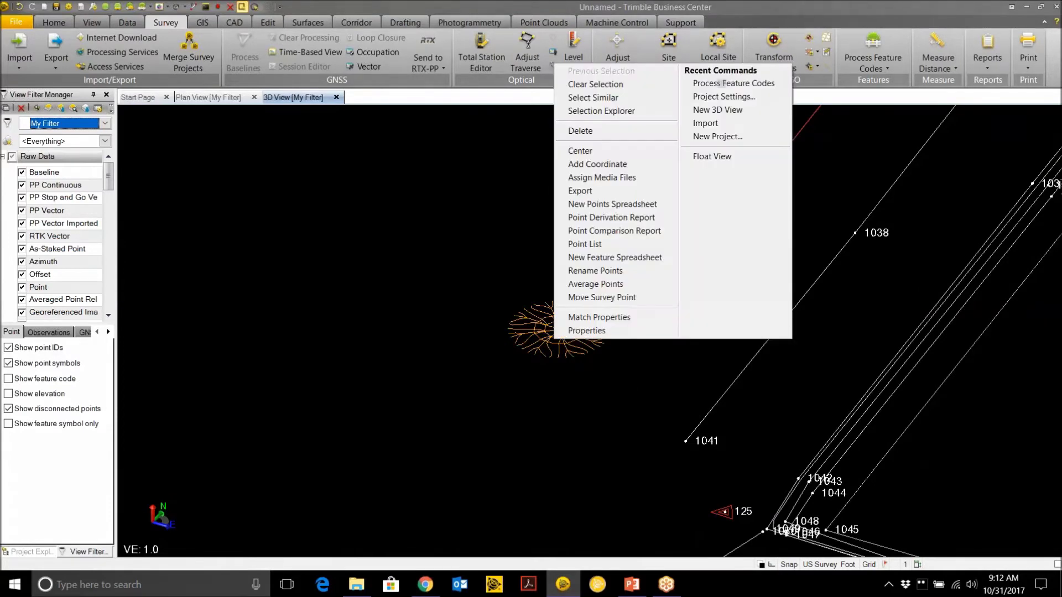
pyautogui.click(575, 330)
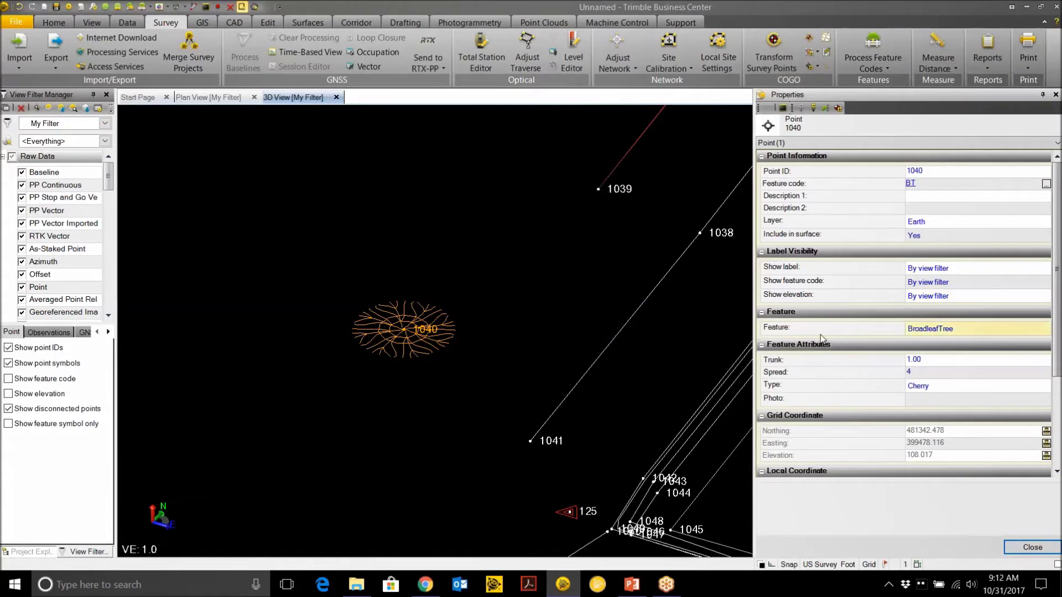
pyautogui.click(919, 361)
pyautogui.press('BackSpace')
pyautogui.press('BackSpace')
pyautogui.press('BackSpace')
pyautogui.press('BackSpace')
pyautogui.write('2')
# Step: Set the tree's spread attribute to 8, keep its type as Cherry, then close its properties and clear the selection
pyautogui.click(919, 373)
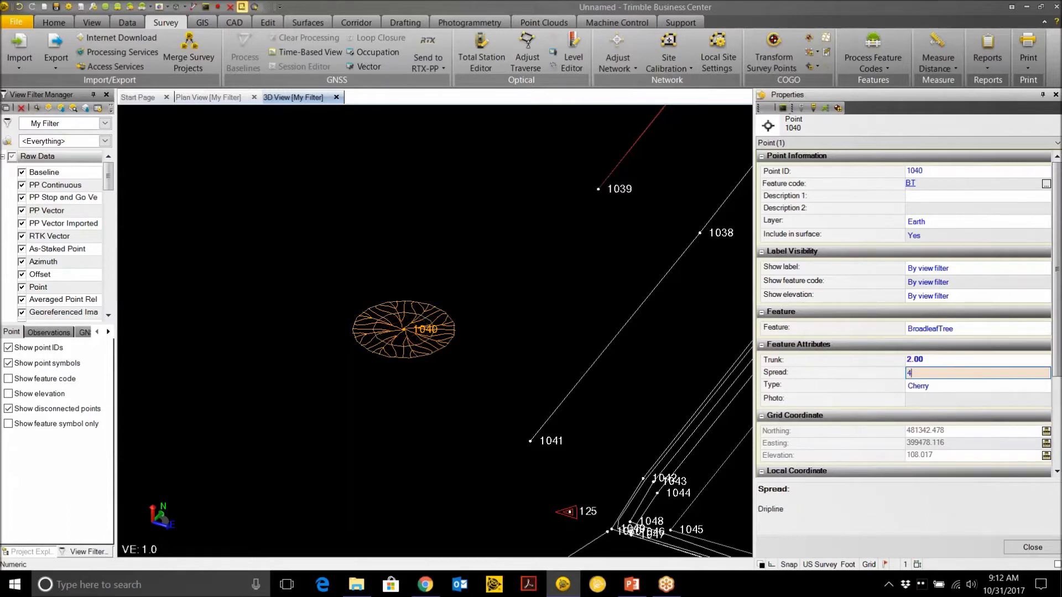
pyautogui.press('BackSpace')
pyautogui.click(940, 386)
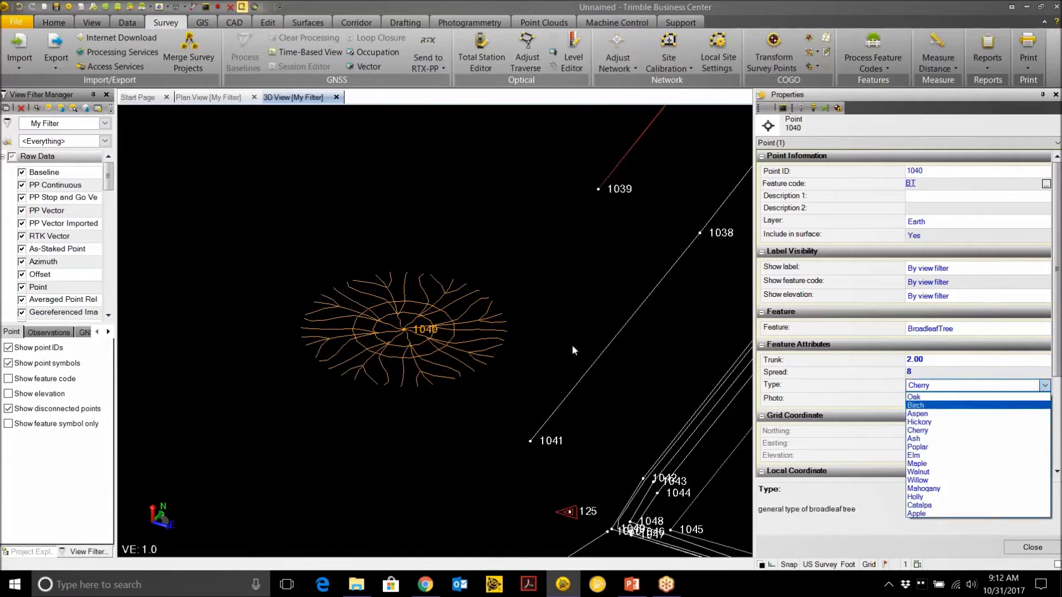
pyautogui.click(1020, 549)
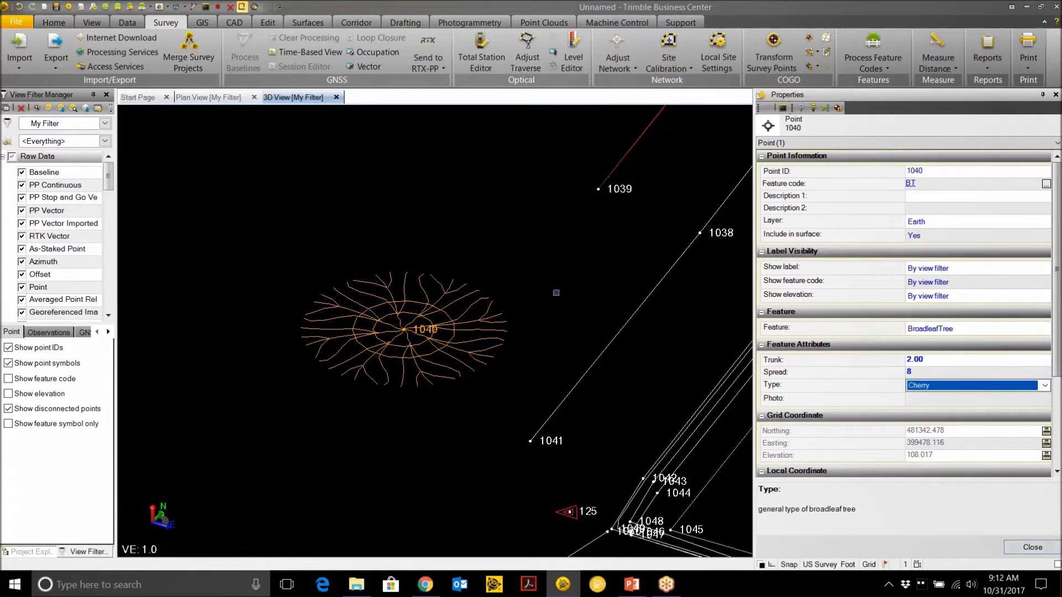
pyautogui.scroll(-1, 556, 293)
pyautogui.scroll(-1, 556, 292)
pyautogui.click(1034, 546)
pyautogui.scroll(-5, 717, 329)
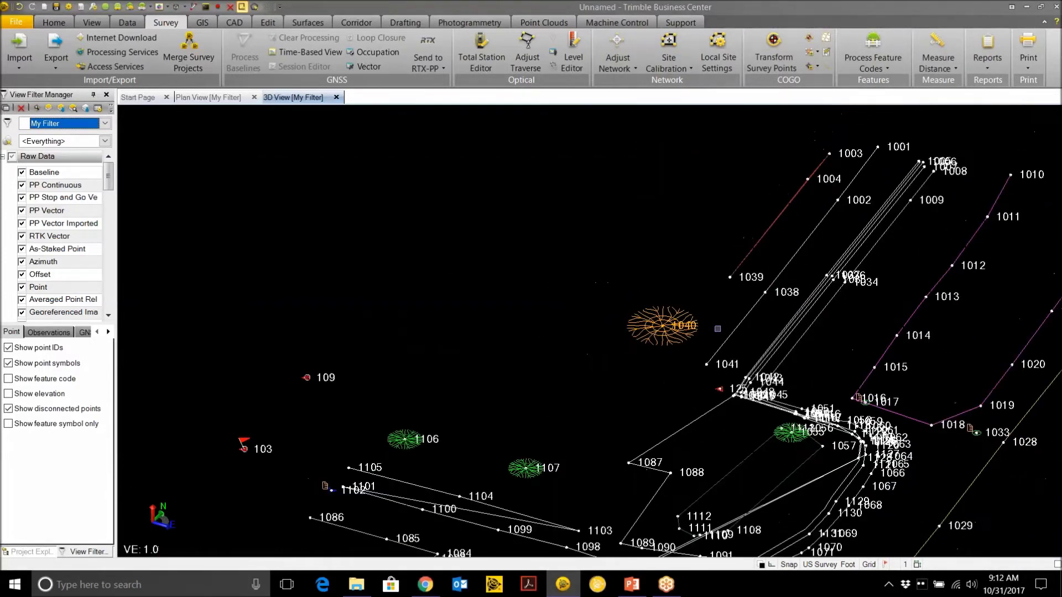
pyautogui.press('Escape')
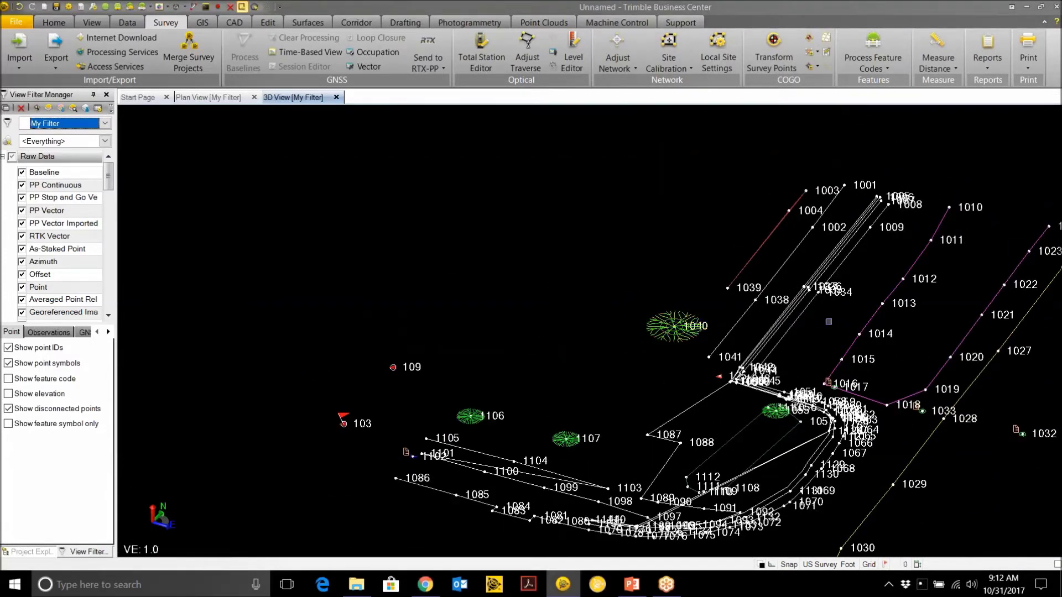
# Step: Delete segments of the TopCurb linestring one after another from segment 1, including its stray line running from point 1128 across the site
pyautogui.moveTo(841, 310); pyautogui.dragTo(714, 315)
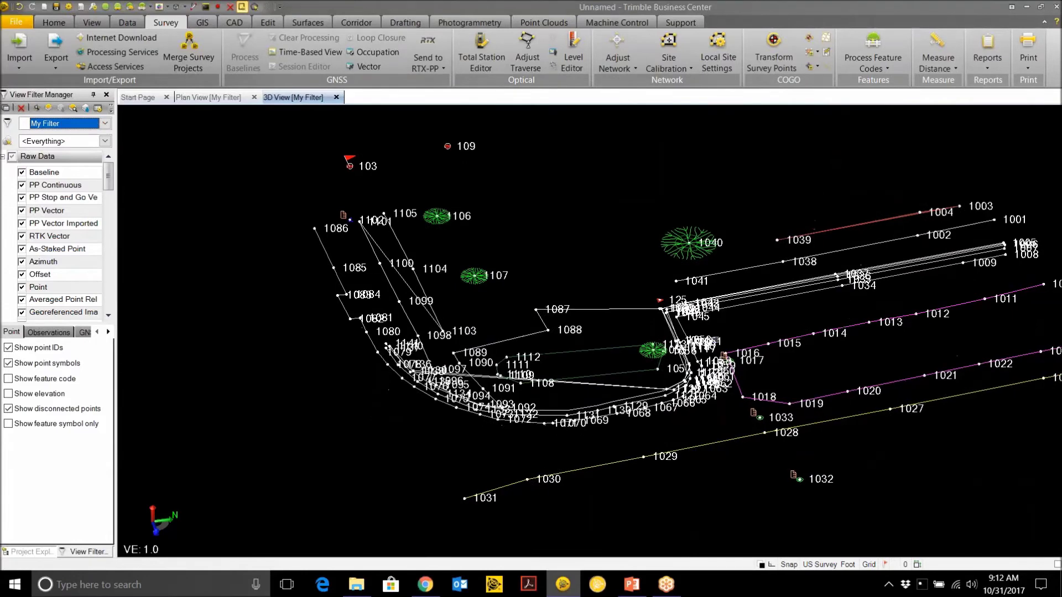
pyautogui.scroll(2, 710, 377)
pyautogui.scroll(2, 610, 403)
pyautogui.scroll(2, 610, 403)
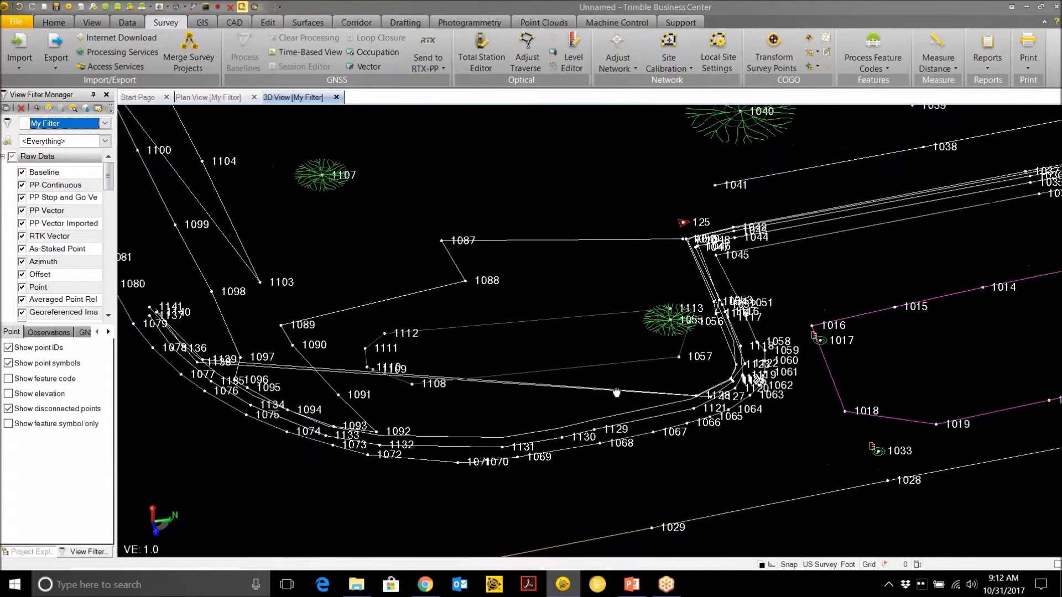
pyautogui.scroll(2, 765, 394)
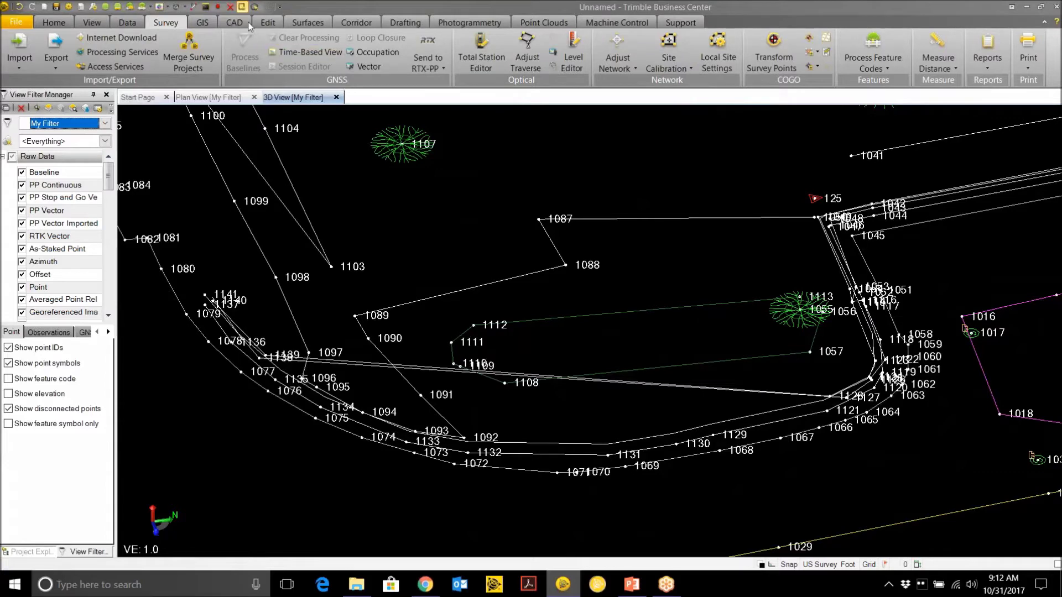
pyautogui.click(269, 25)
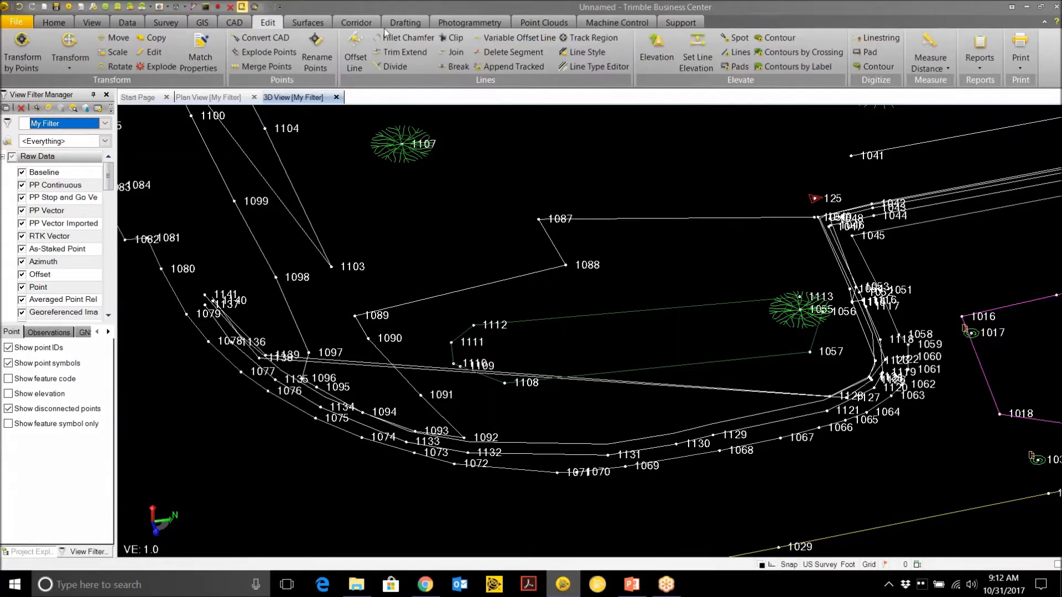
pyautogui.click(512, 56)
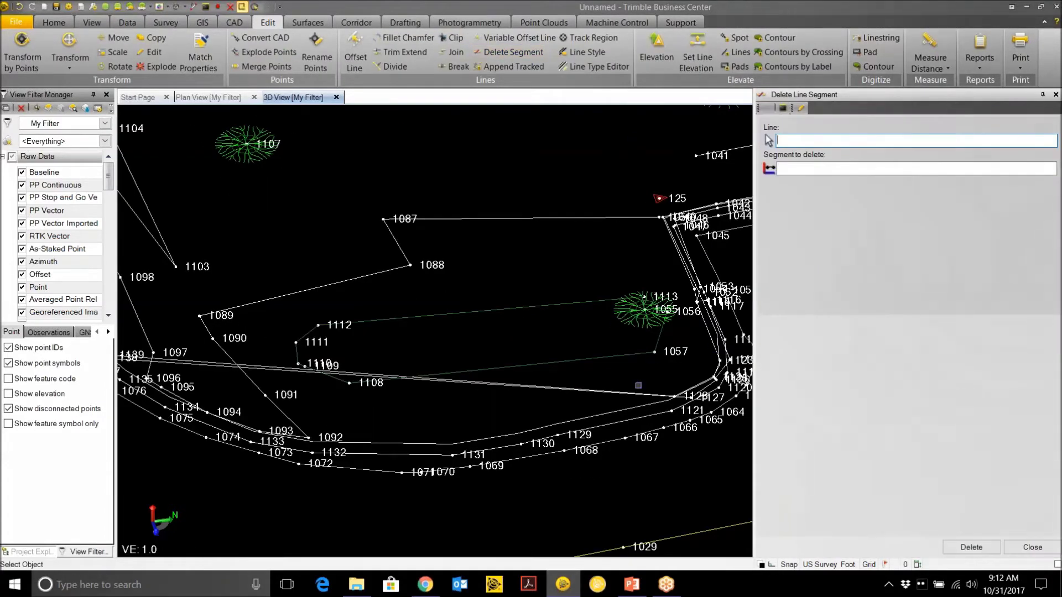
pyautogui.click(634, 395)
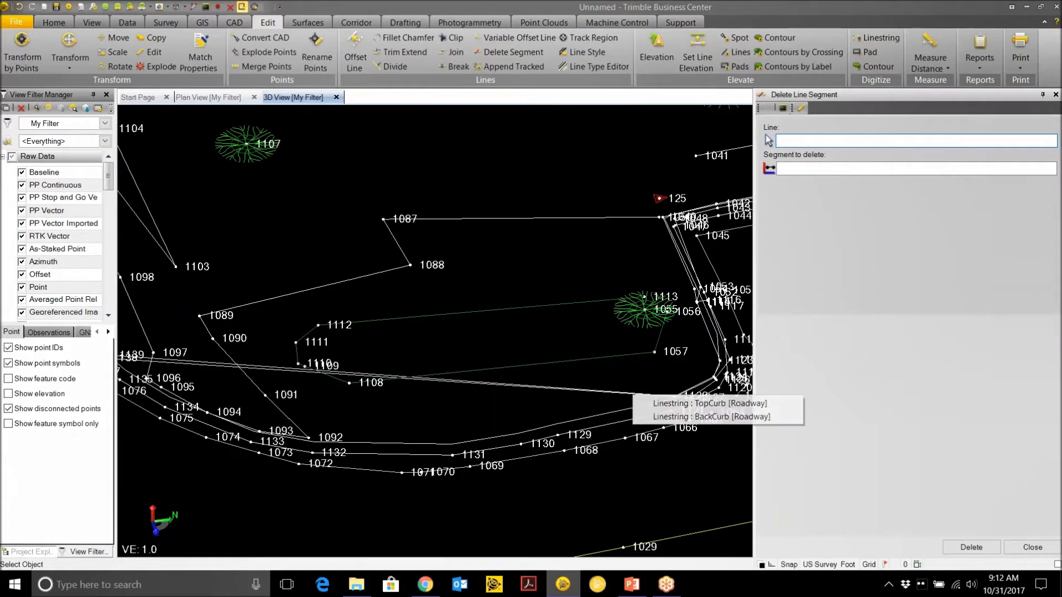
pyautogui.click(674, 410)
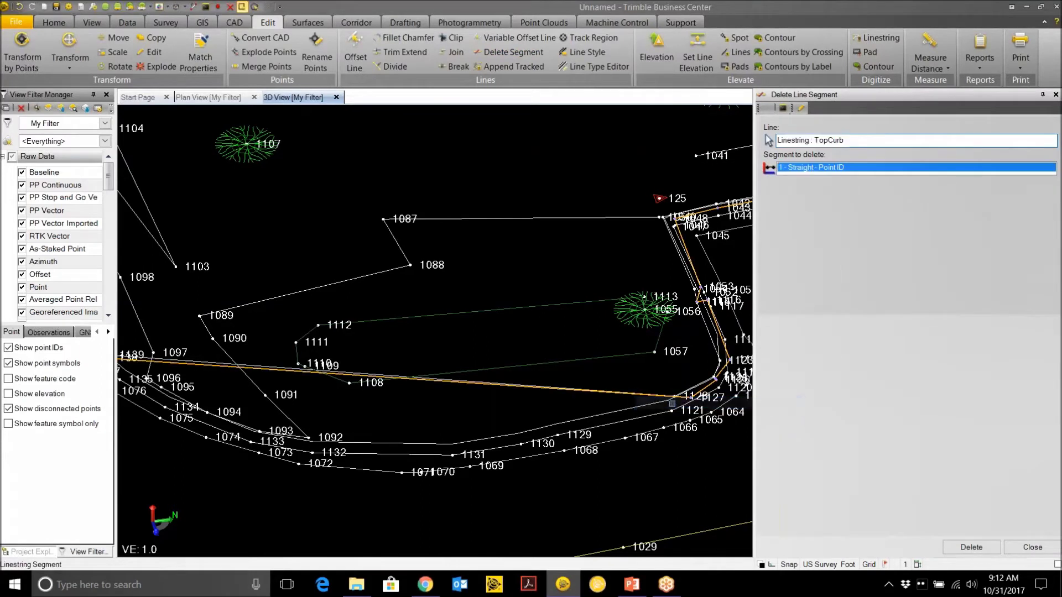
pyautogui.click(970, 547)
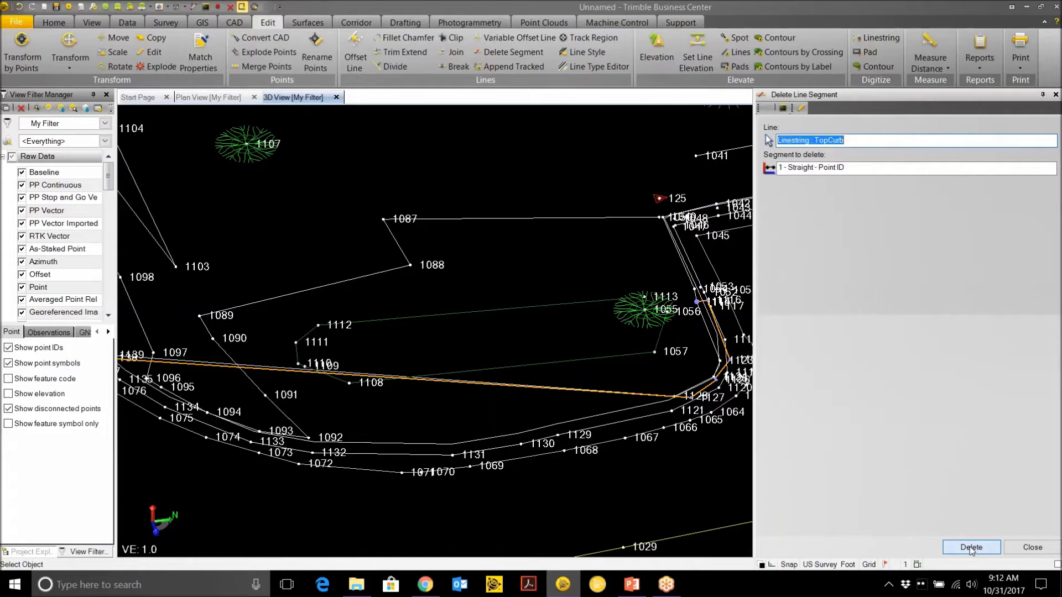
pyautogui.click(971, 547)
pyautogui.click(970, 547)
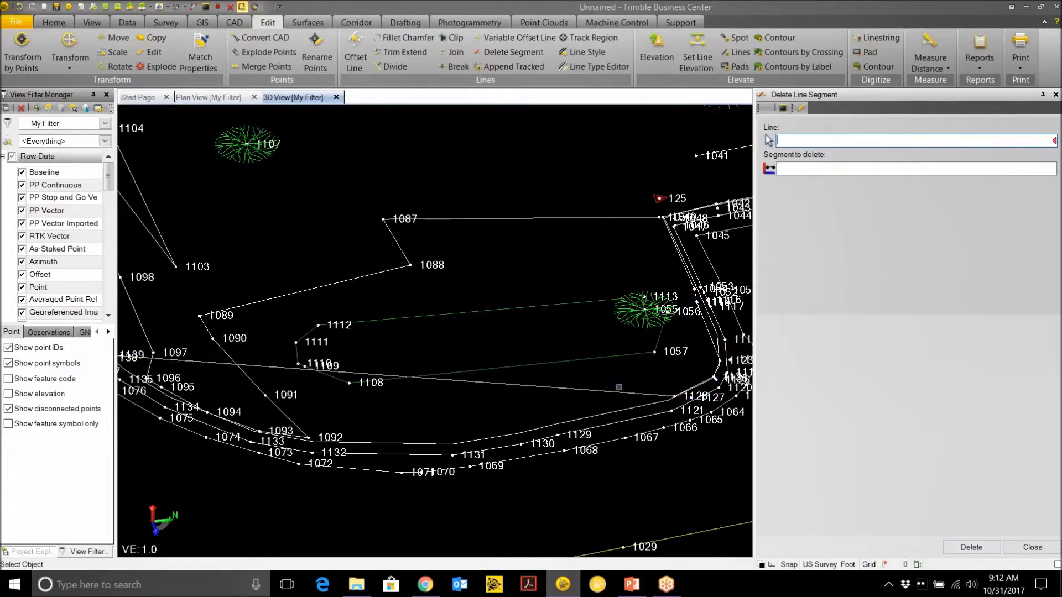
# Step: Delete segments of the BackCurb linestring one after another from segment 1, including its stray line across the site, then close segment deletion
pyautogui.click(615, 393)
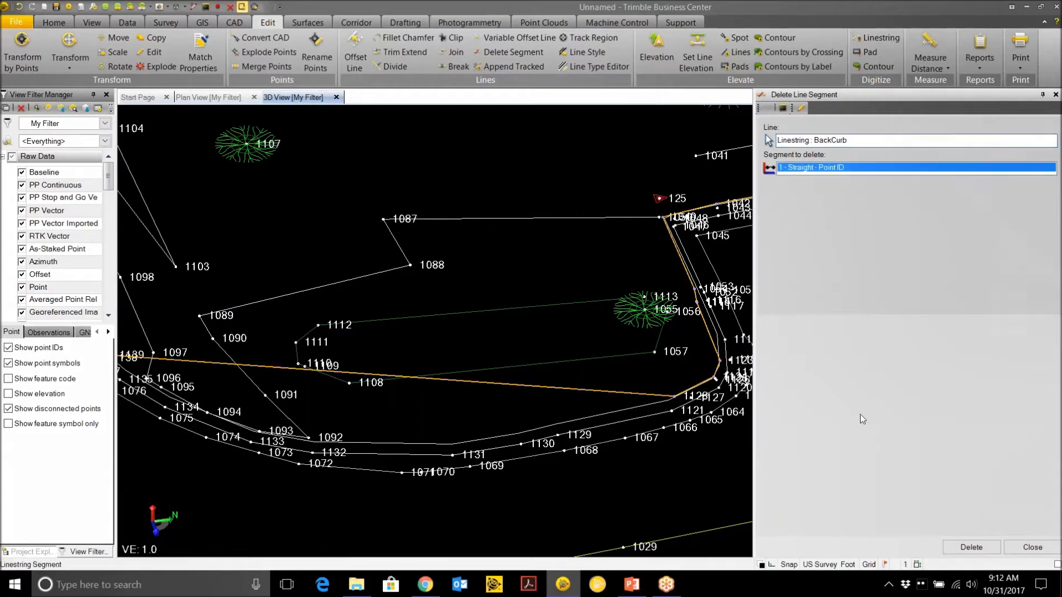
pyautogui.click(965, 548)
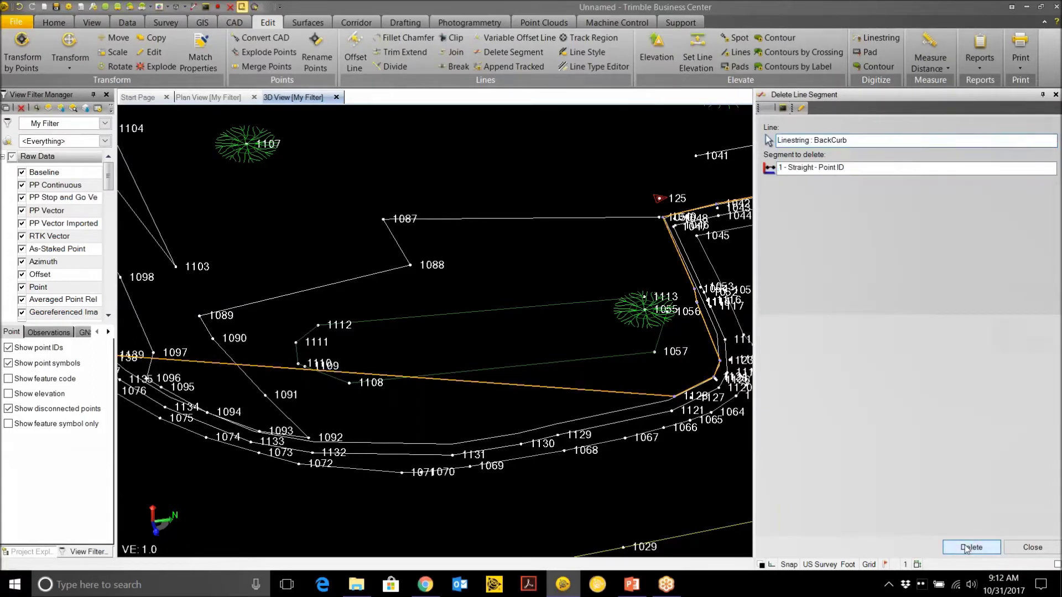
pyautogui.click(965, 548)
pyautogui.click(965, 548)
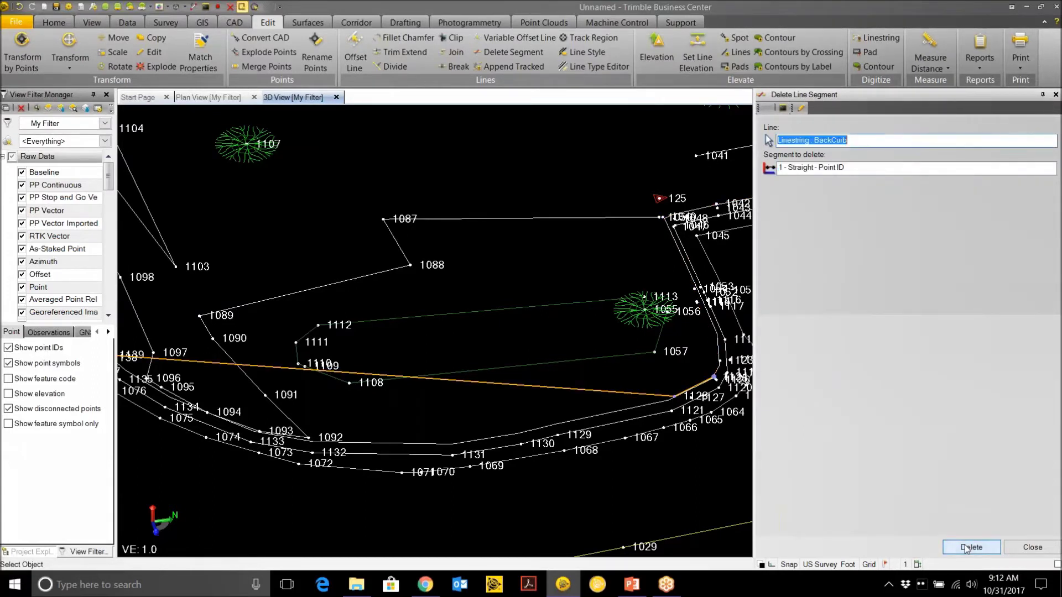
pyautogui.click(965, 547)
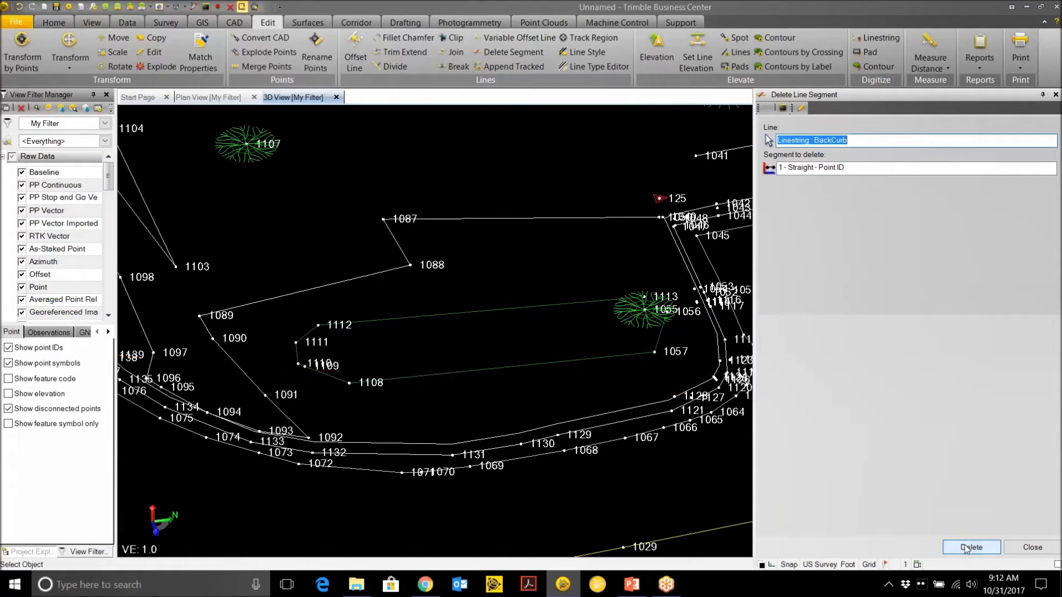
pyautogui.click(1010, 547)
# Step: Examine the curb linework and the rest of the site from different angles in the 3D view
pyautogui.moveTo(557, 336); pyautogui.dragTo(705, 305)
pyautogui.scroll(-3, 720, 289)
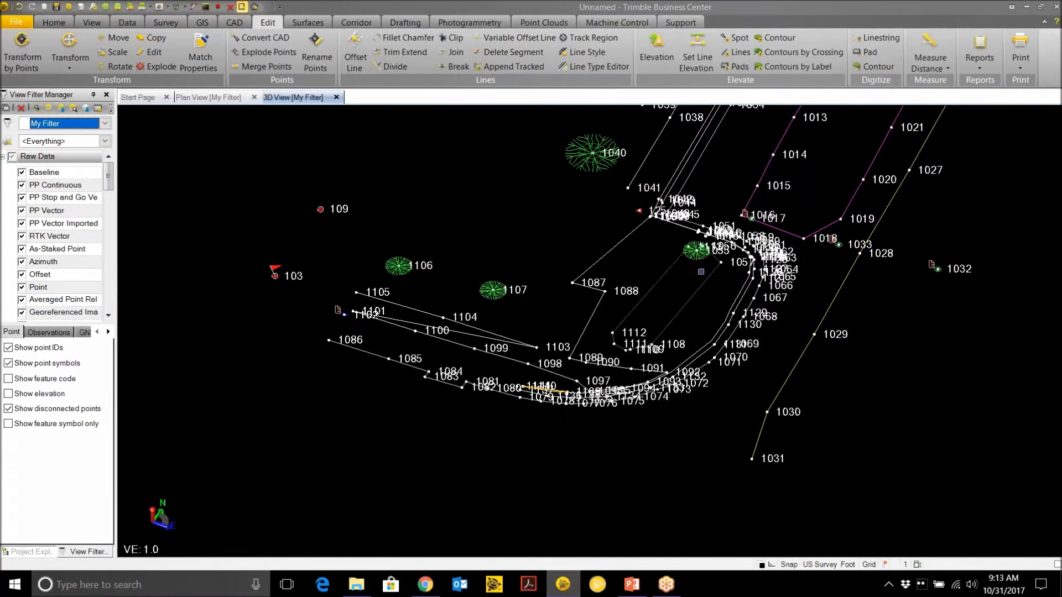
pyautogui.moveTo(785, 234); pyautogui.dragTo(699, 305)
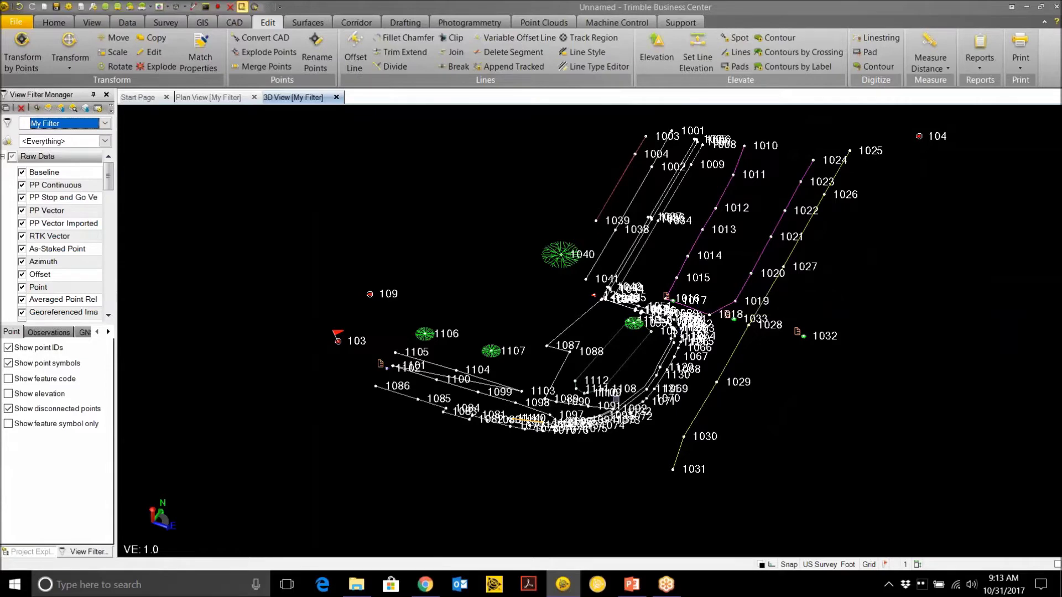
pyautogui.scroll(2, 616, 399)
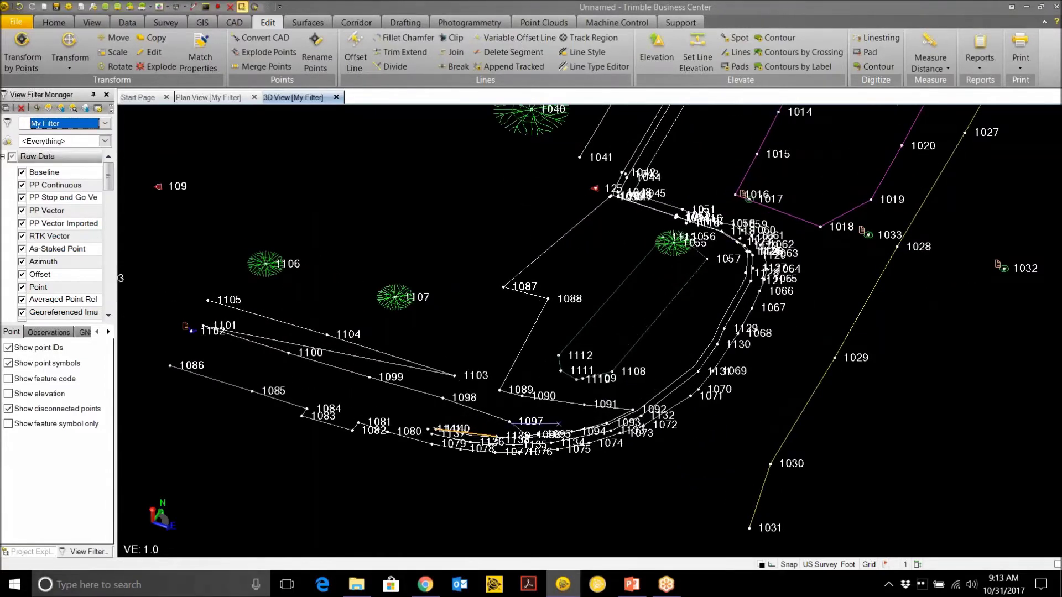
pyautogui.moveTo(481, 423); pyautogui.dragTo(479, 419)
pyautogui.moveTo(583, 368); pyautogui.dragTo(650, 303)
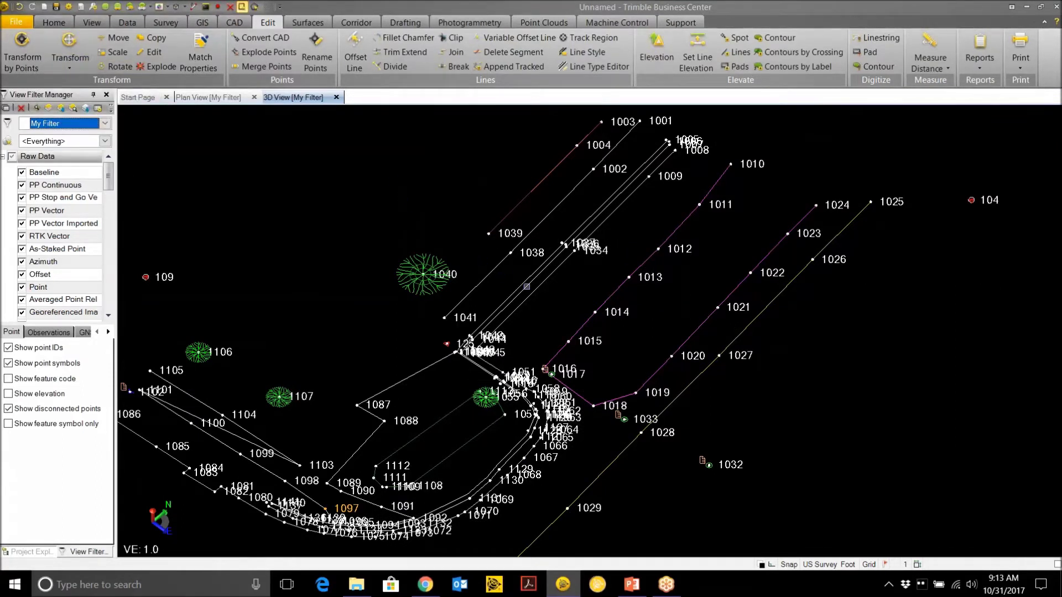
# Step: Set up a CAD export with the DWG exporter and include all objects in the project
pyautogui.click(57, 23)
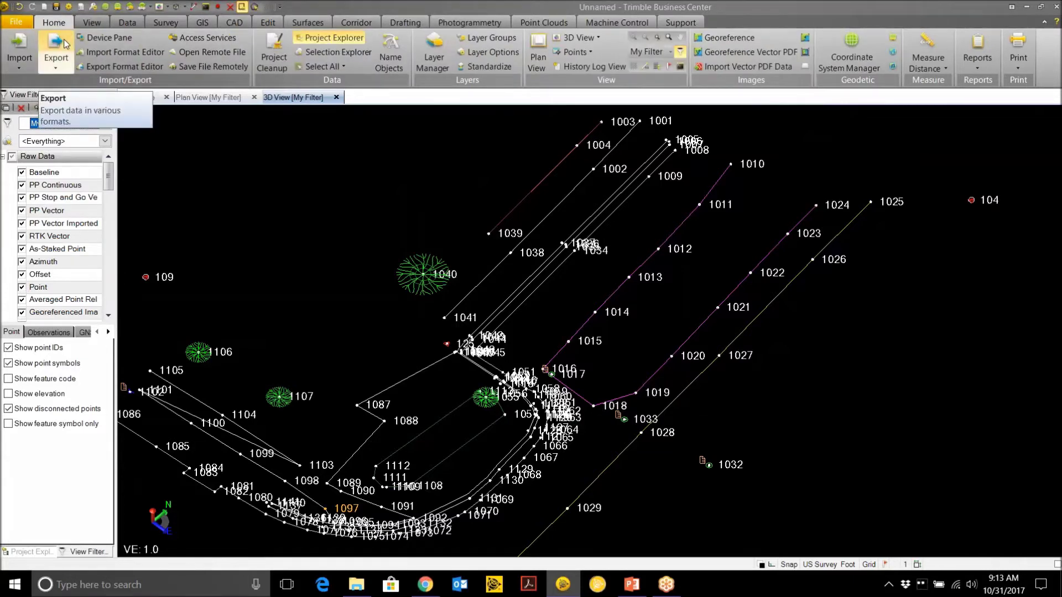
pyautogui.click(65, 44)
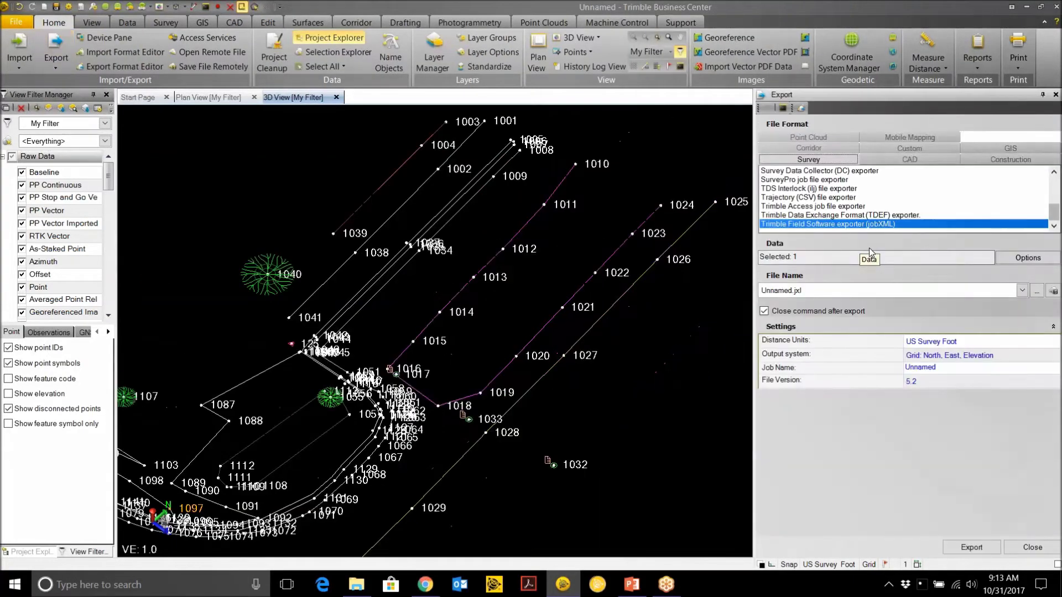
pyautogui.click(905, 160)
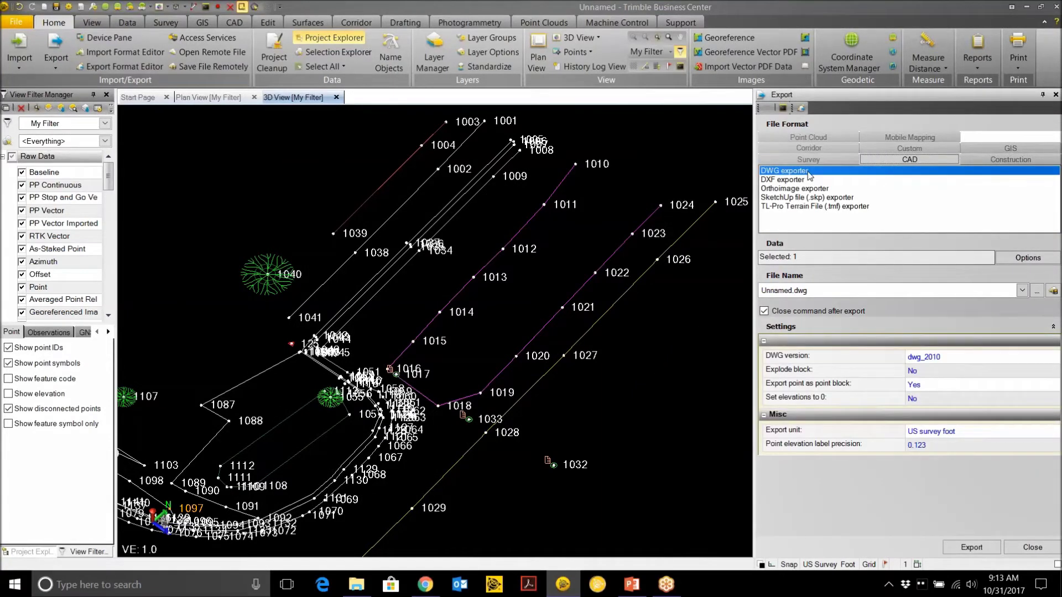
pyautogui.click(1026, 259)
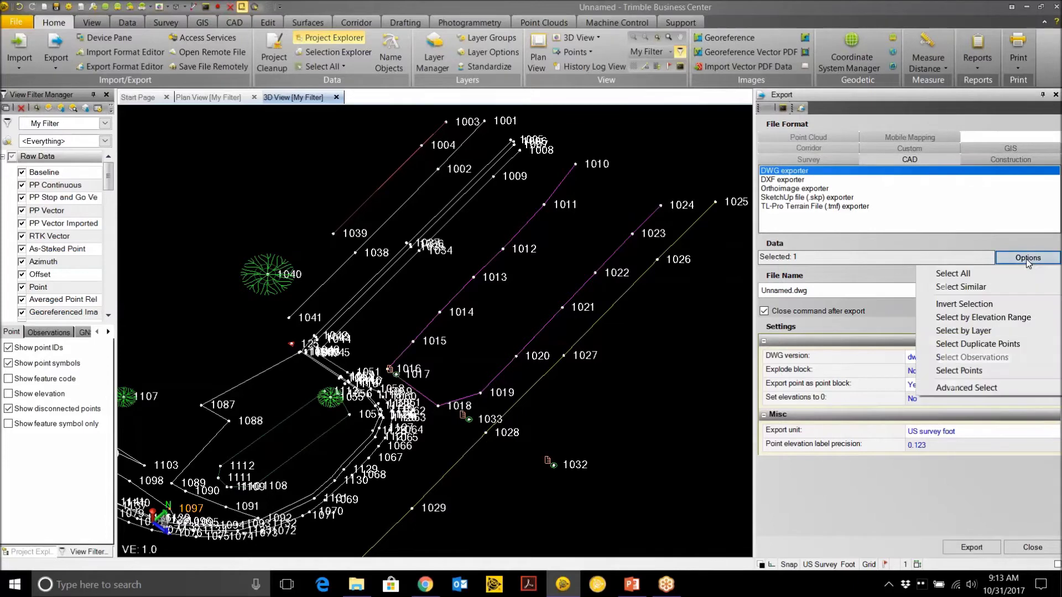
pyautogui.click(952, 274)
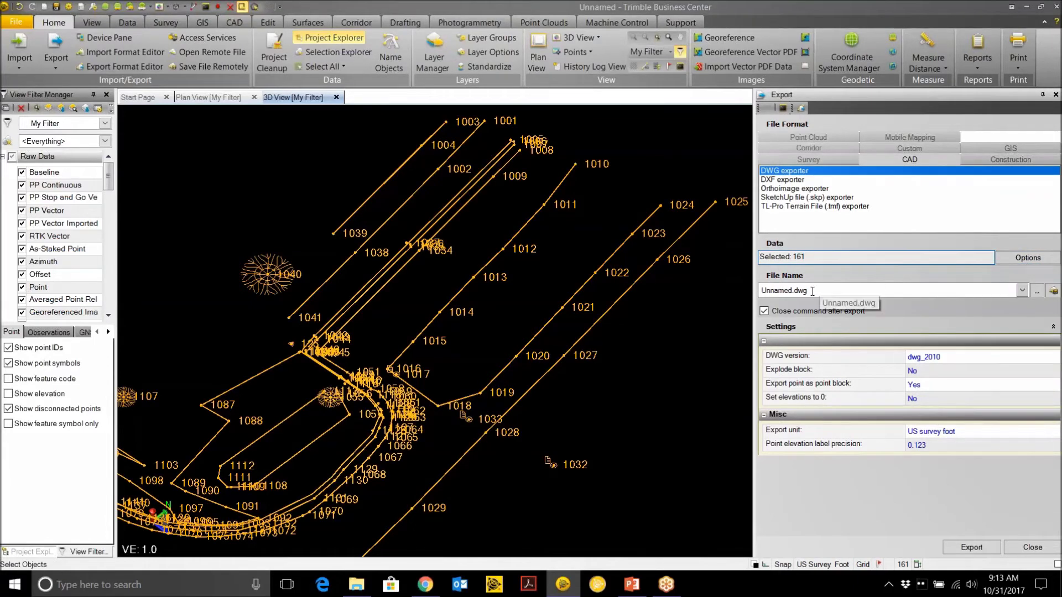
# Step: Export the data to the Desktop as crogtonclass.dwg, then clear the selection
pyautogui.moveTo(794, 290); pyautogui.dragTo(761, 290)
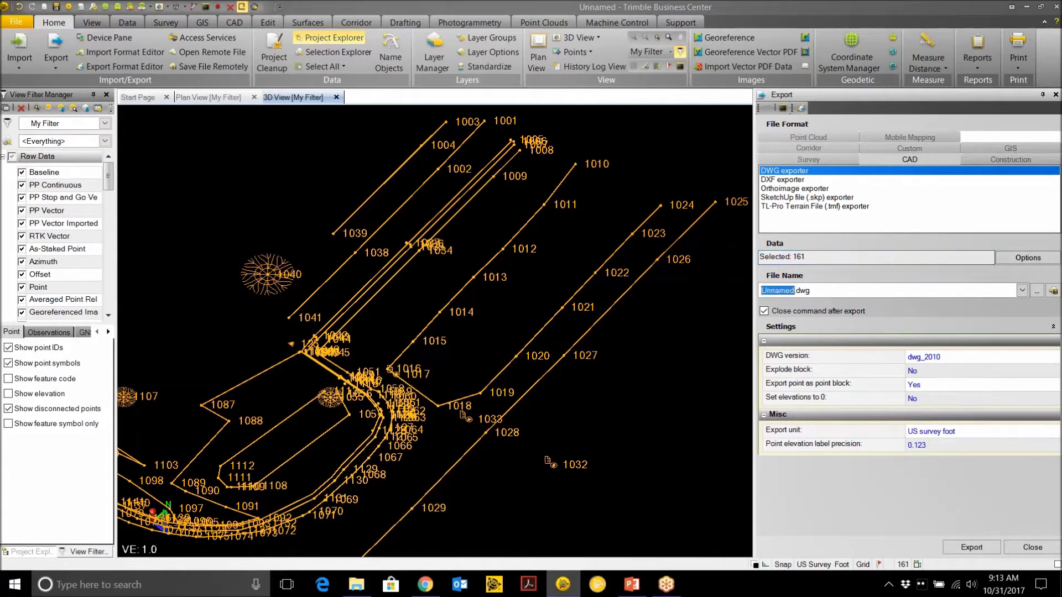
pyautogui.write('crogtonclass')
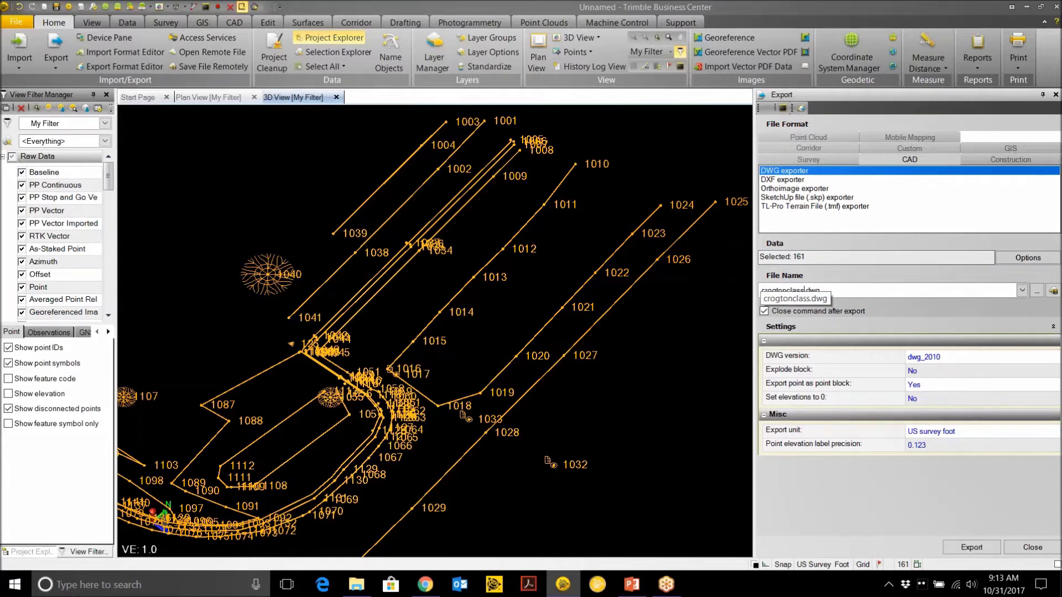
pyautogui.click(1037, 293)
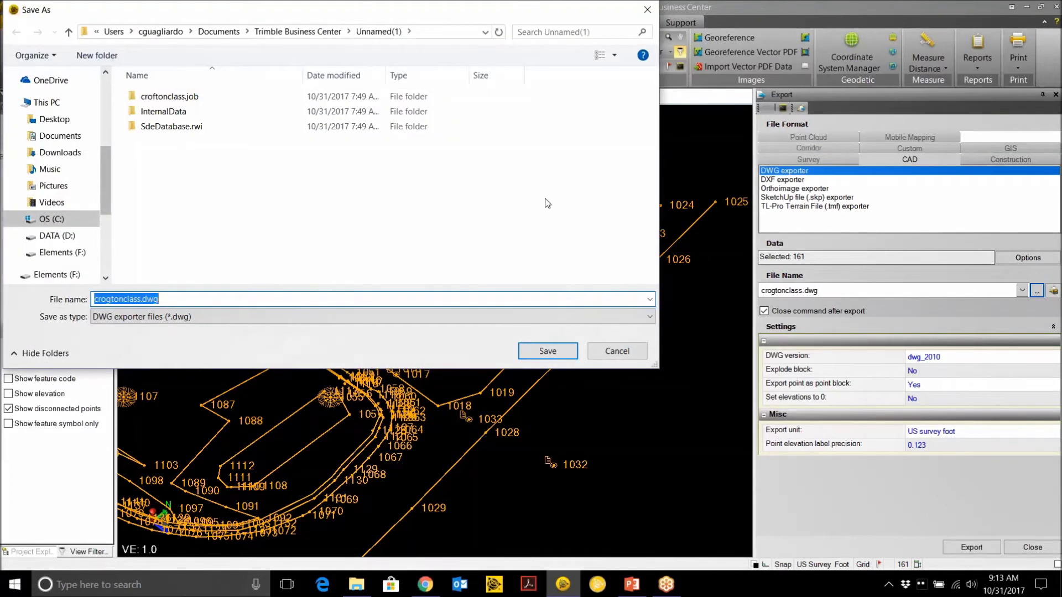
pyautogui.click(54, 119)
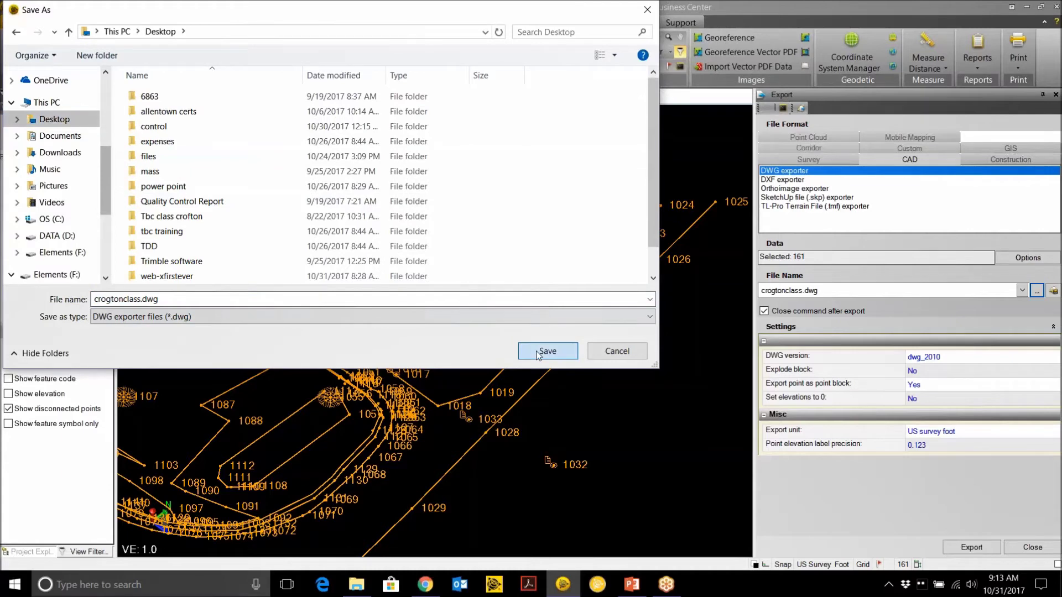
pyautogui.click(538, 351)
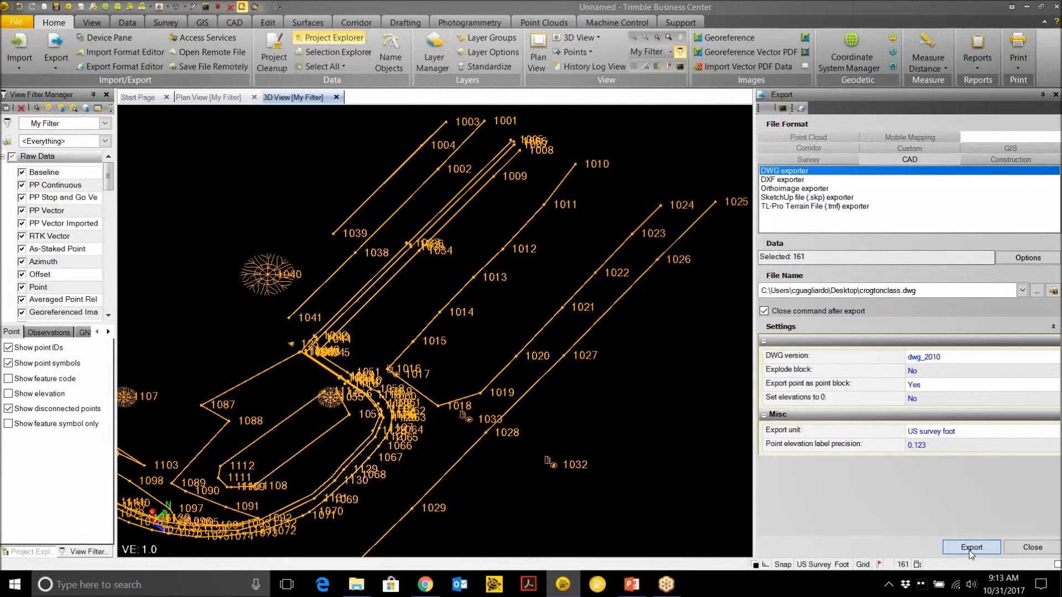
pyautogui.click(969, 550)
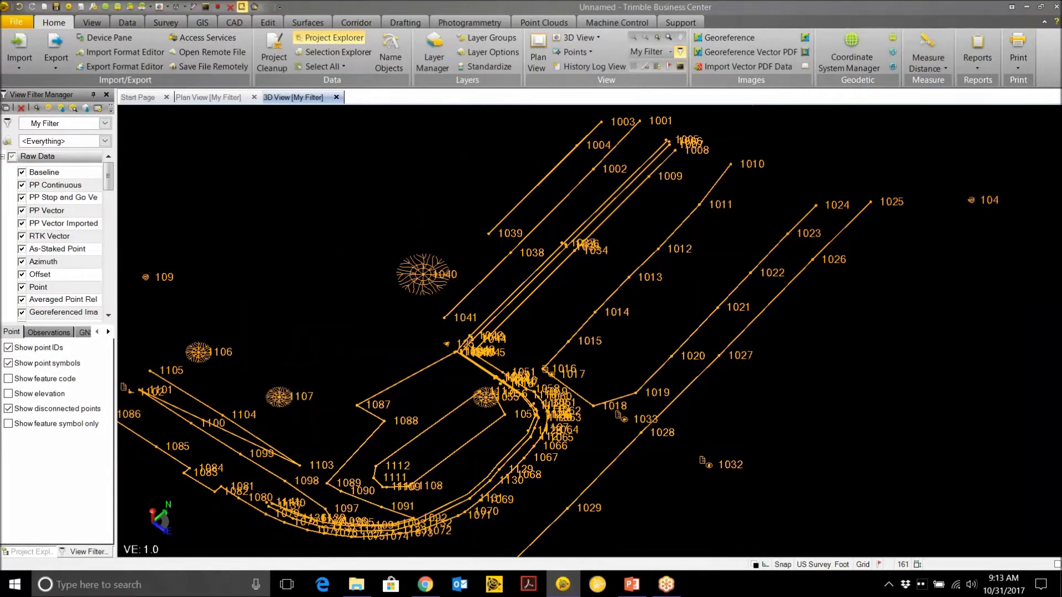
pyautogui.rightClick(851, 385)
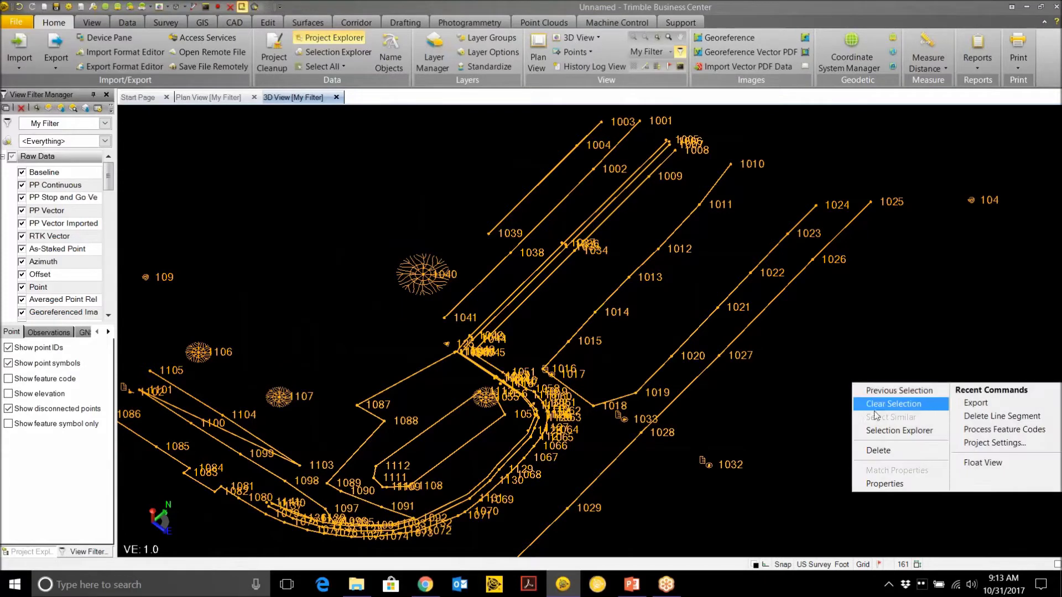
pyautogui.click(891, 404)
# Step: Start creating a surface and name it "parking lot"
pyautogui.scroll(-1, 680, 408)
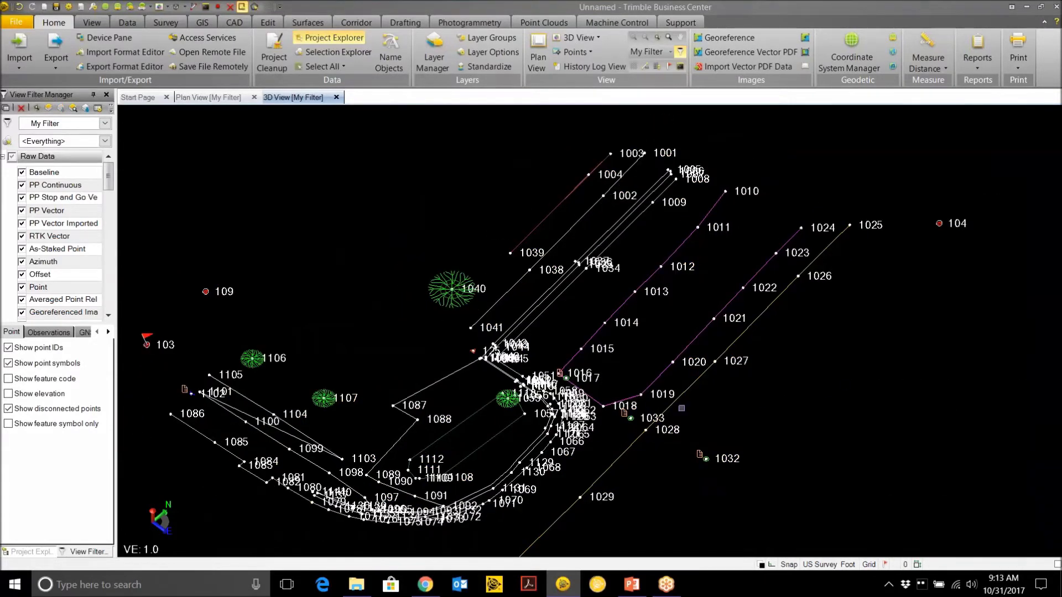
pyautogui.scroll(-1, 576, 337)
pyautogui.moveTo(583, 327); pyautogui.dragTo(666, 309)
pyautogui.scroll(-1, 666, 310)
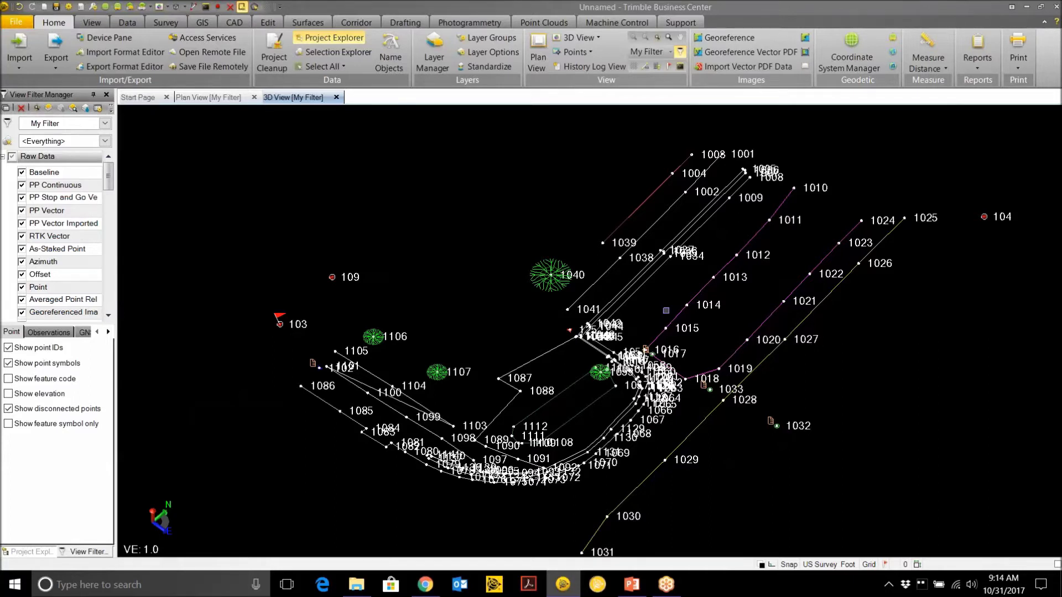
pyautogui.click(312, 26)
pyautogui.click(38, 45)
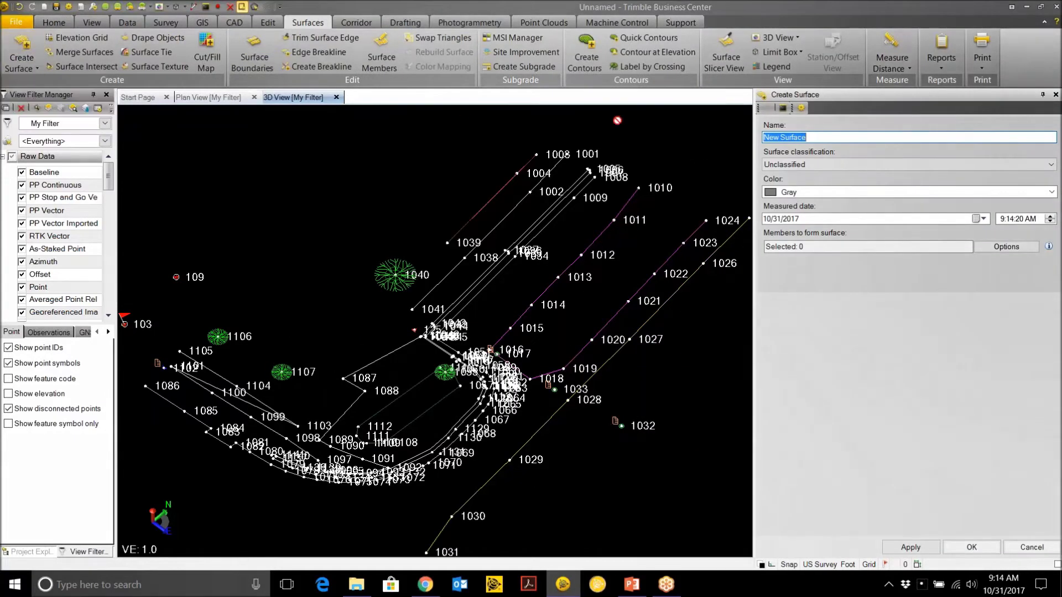
pyautogui.click(827, 140)
pyautogui.press('BackSpace')
pyautogui.press('BackSpace')
pyautogui.press('BackSpace')
pyautogui.press('BackSpace')
pyautogui.press('BackSpace')
pyautogui.press('BackSpace')
pyautogui.press('BackSpace')
pyautogui.press('BackSpace')
pyautogui.press('BackSpace')
pyautogui.press('BackSpace')
pyautogui.press('BackSpace')
pyautogui.write('parking lot')
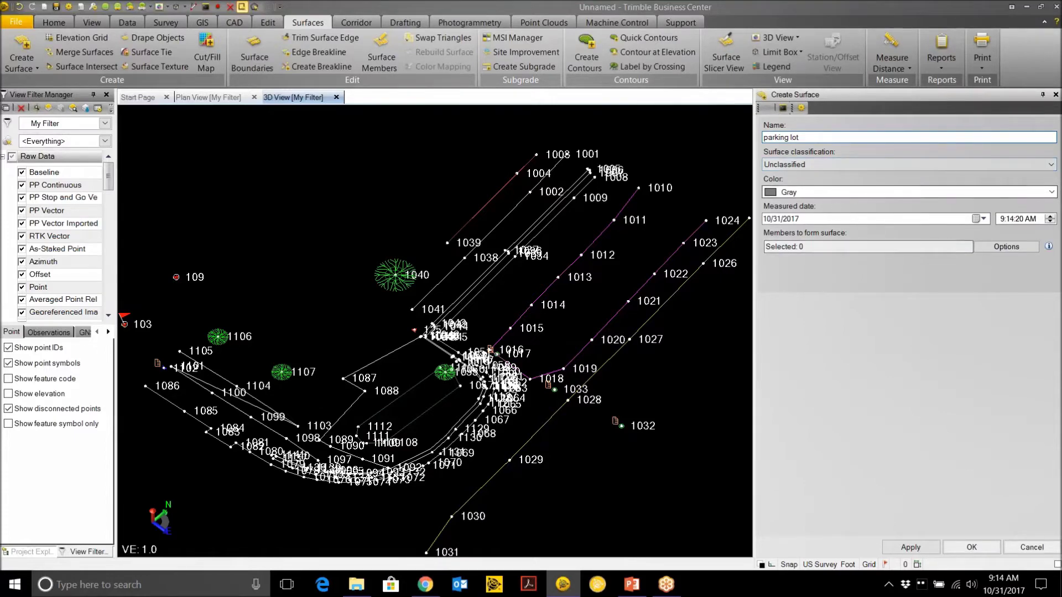
# Step: Form the surface from all selectable objects, inspect it in 3D, and finish surface creation
pyautogui.click(1006, 246)
pyautogui.click(940, 261)
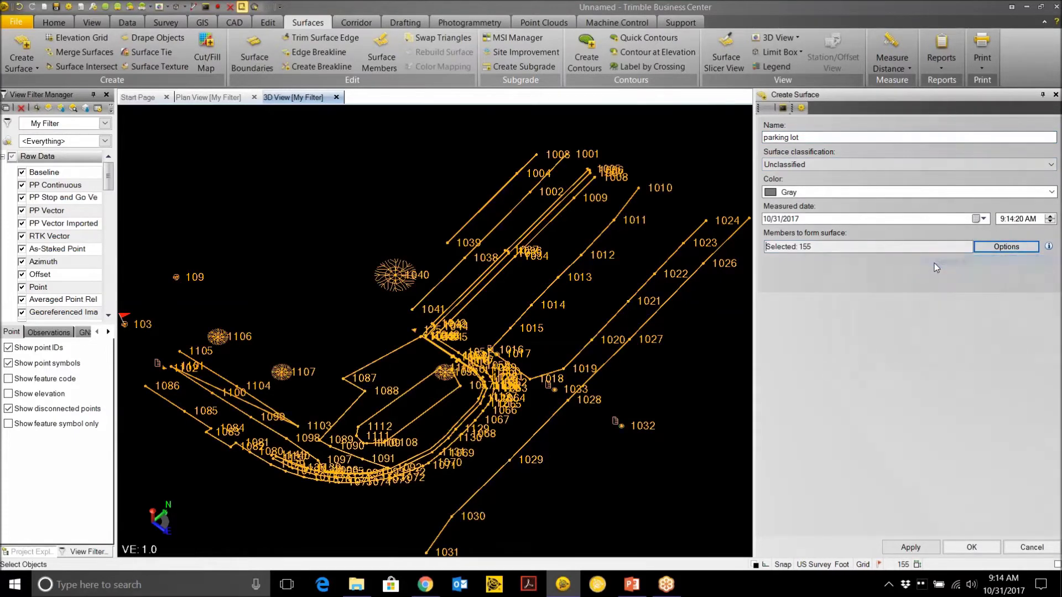
pyautogui.click(909, 547)
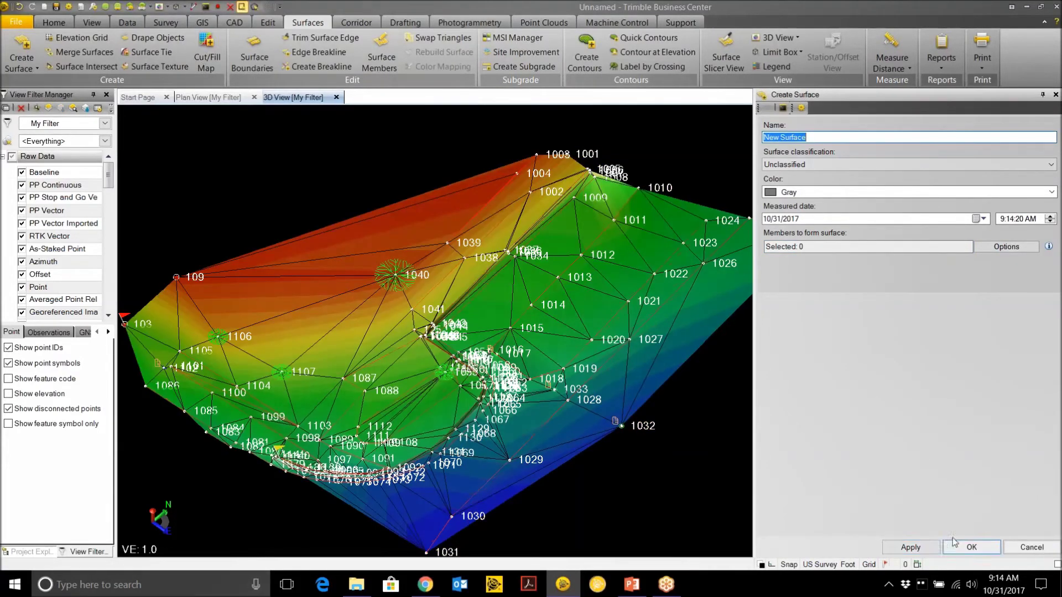
pyautogui.scroll(1, 556, 354)
pyautogui.moveTo(556, 354)
pyautogui.mouseDown()
pyautogui.moveTo(547, 343)
pyautogui.moveTo(582, 299)
pyautogui.moveTo(512, 285)
pyautogui.moveTo(488, 314)
pyautogui.moveTo(640, 297)
pyautogui.mouseUp()
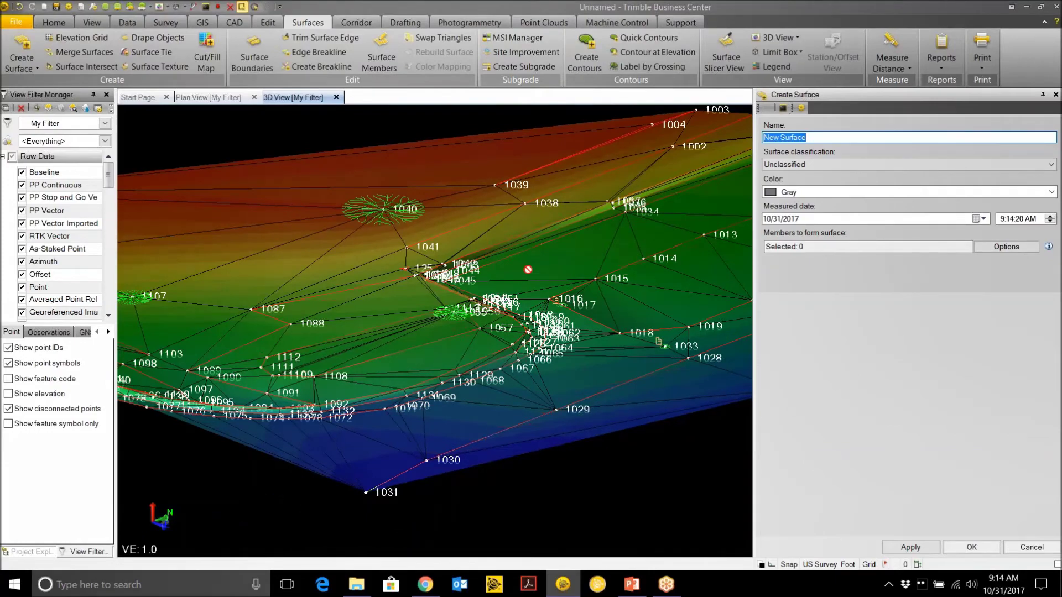
pyautogui.scroll(-3, 528, 271)
pyautogui.scroll(-2, 487, 326)
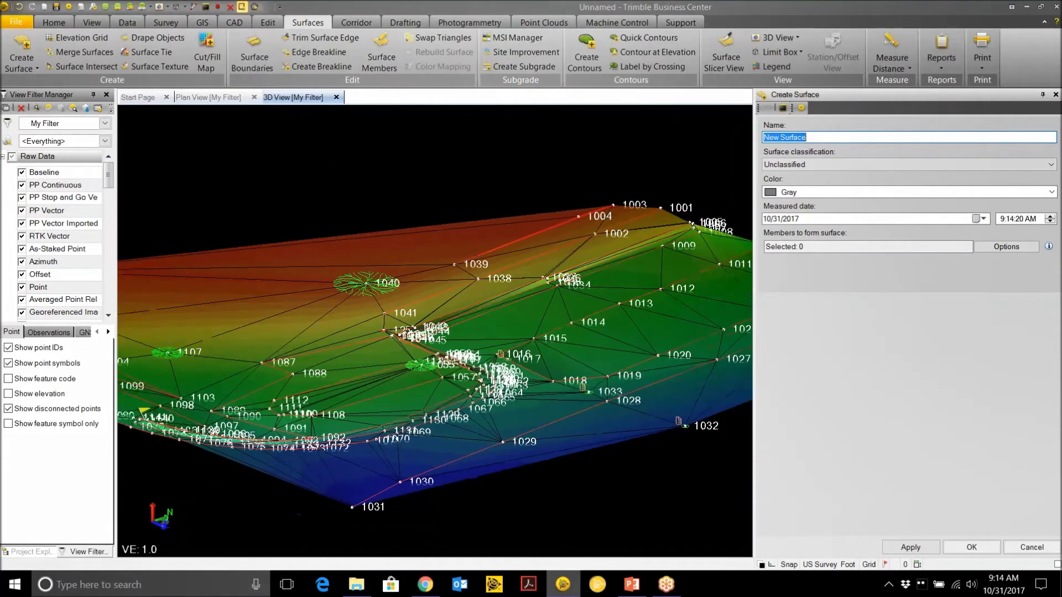
pyautogui.click(971, 547)
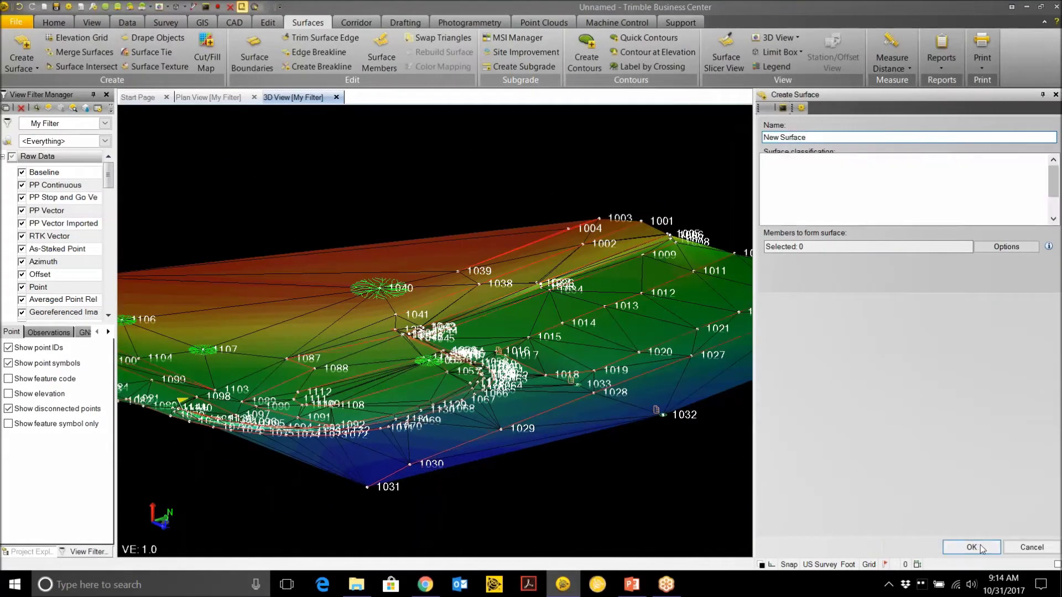
# Step: Examine the surface's triangulation around the survey points in the plan view, then return to the 3D view
pyautogui.click(215, 100)
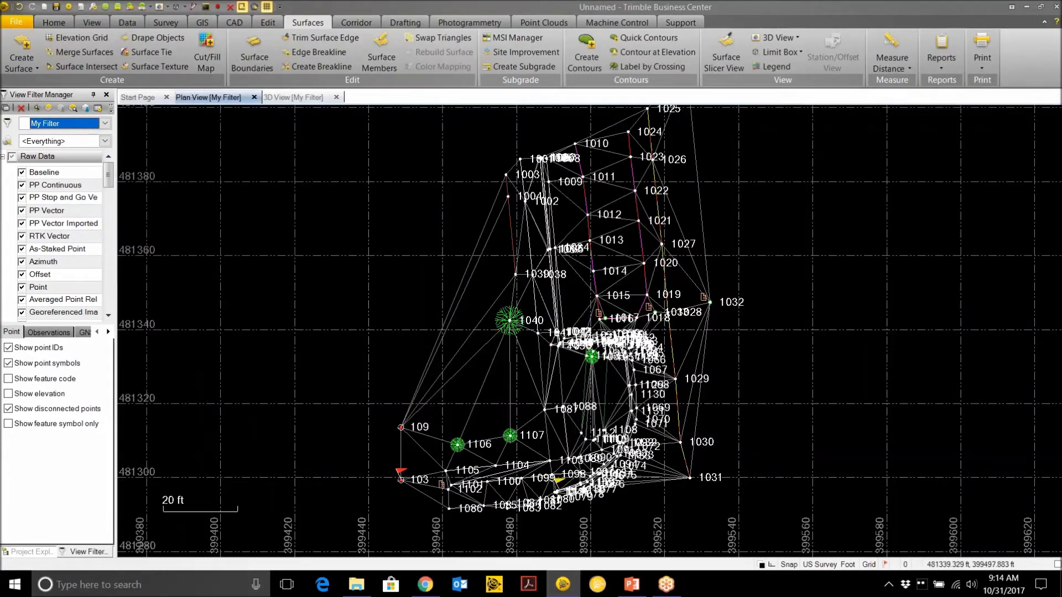
pyautogui.scroll(2, 564, 371)
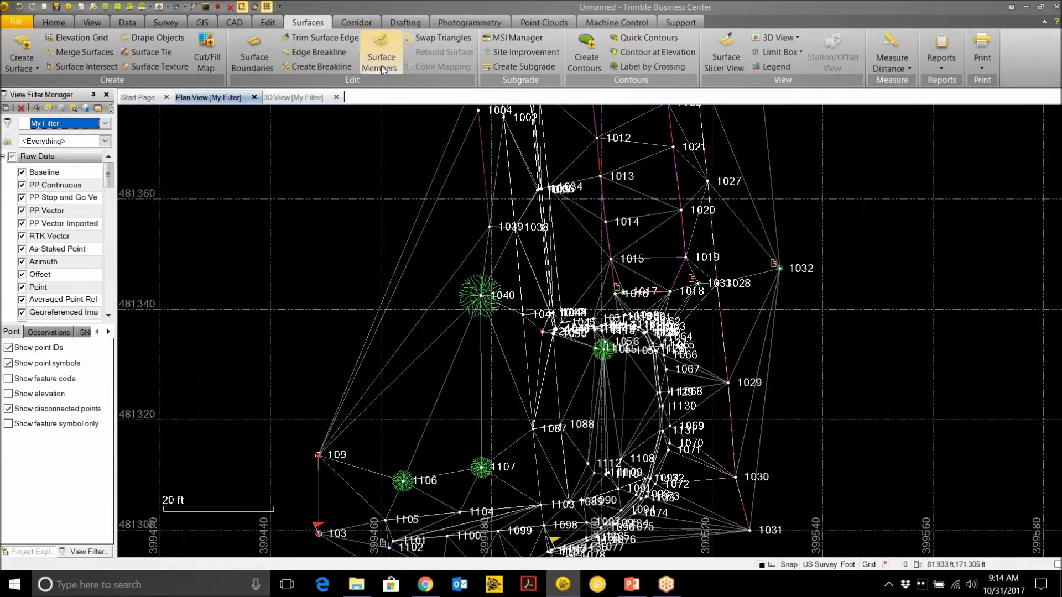
pyautogui.click(640, 45)
pyautogui.moveTo(595, 396); pyautogui.dragTo(564, 432)
pyautogui.scroll(-1, 544, 307)
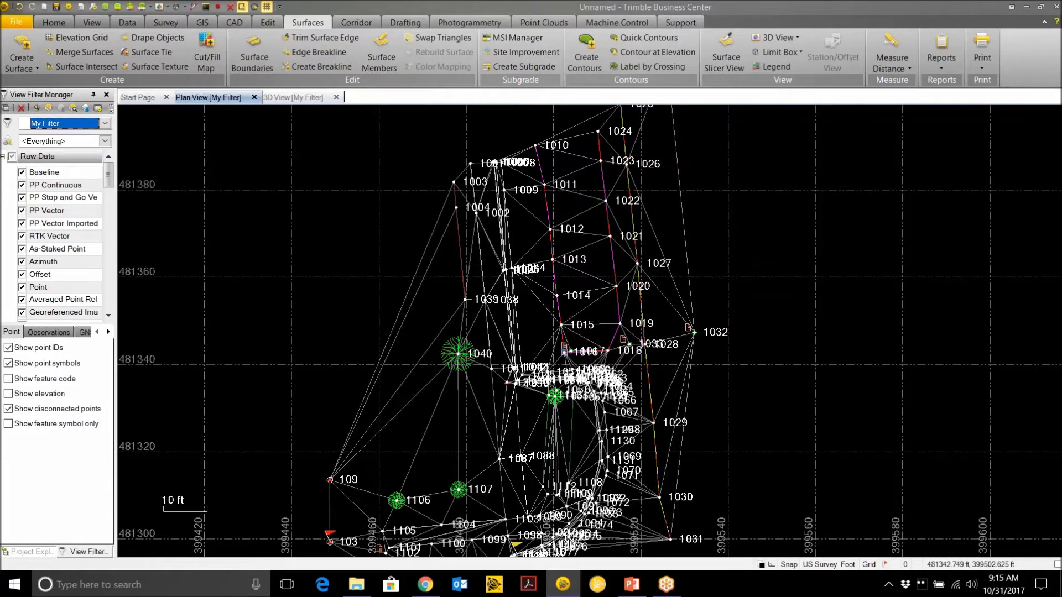
pyautogui.scroll(-1, 564, 348)
pyautogui.scroll(-1, 564, 349)
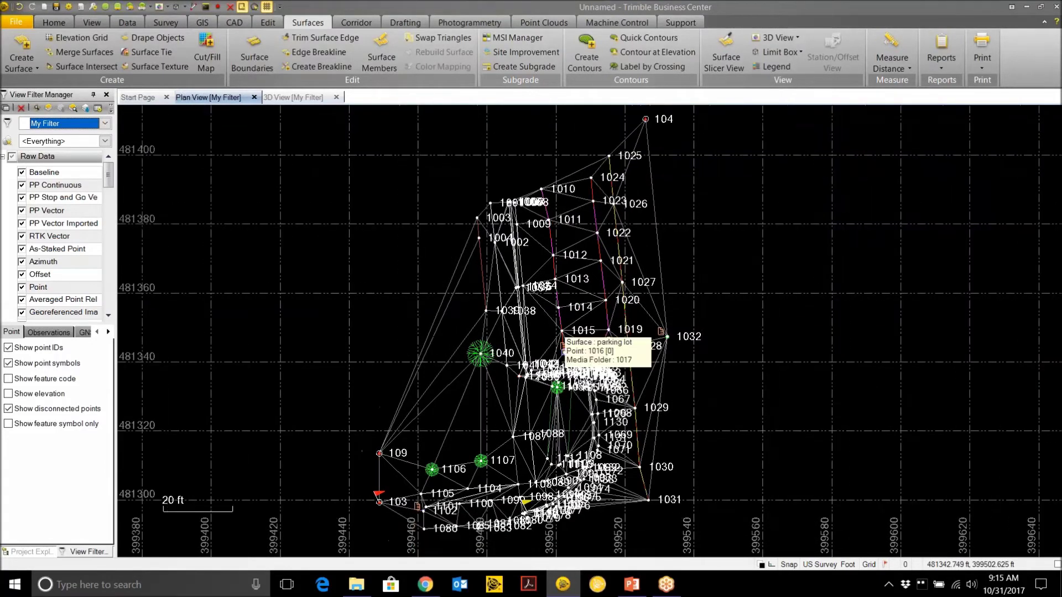
pyautogui.scroll(1, 562, 347)
pyautogui.scroll(1, 563, 347)
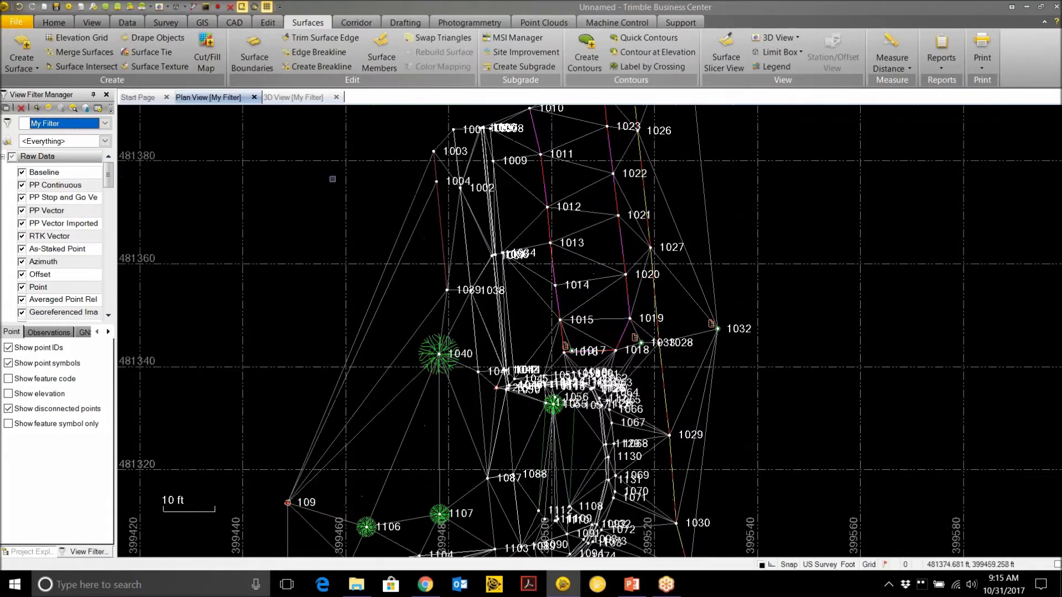
pyautogui.click(293, 97)
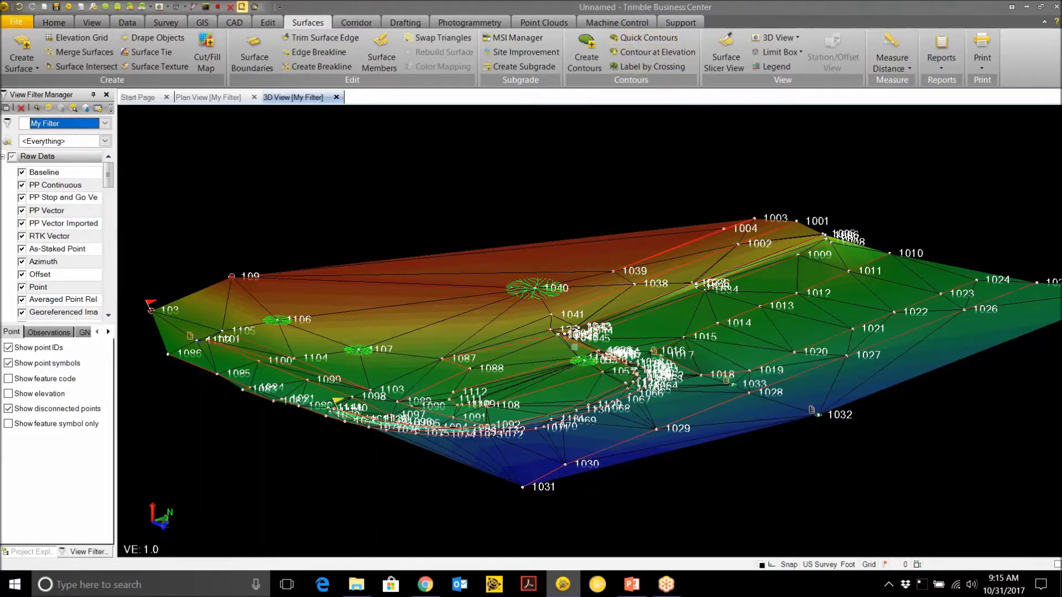
# Step: Examine the tree symbol at point 1040 up close with the point IDs hidden, then show the point IDs again
pyautogui.moveTo(574, 345); pyautogui.dragTo(623, 322)
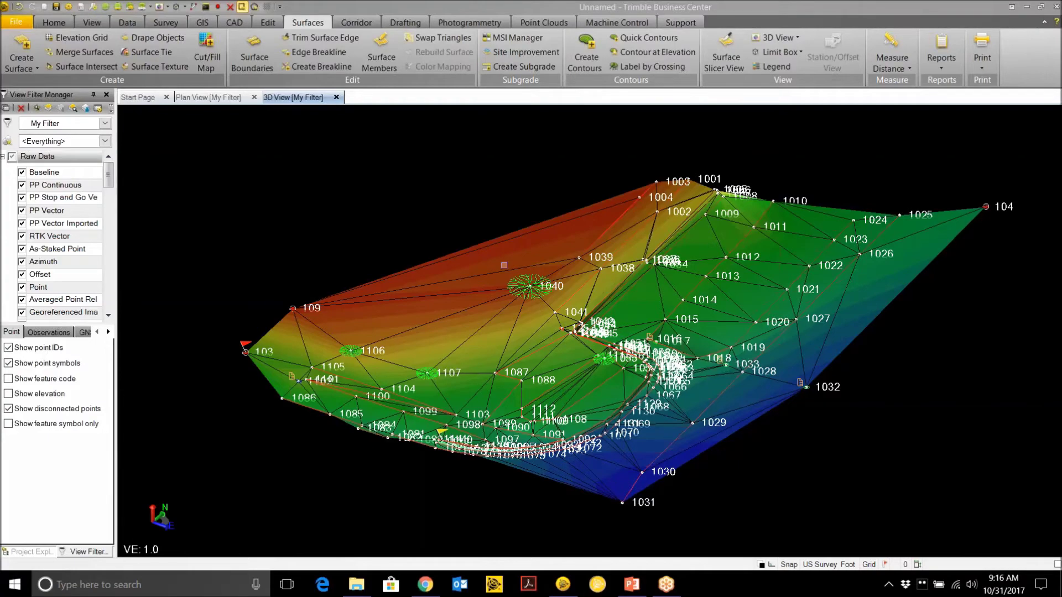
pyautogui.scroll(5, 519, 274)
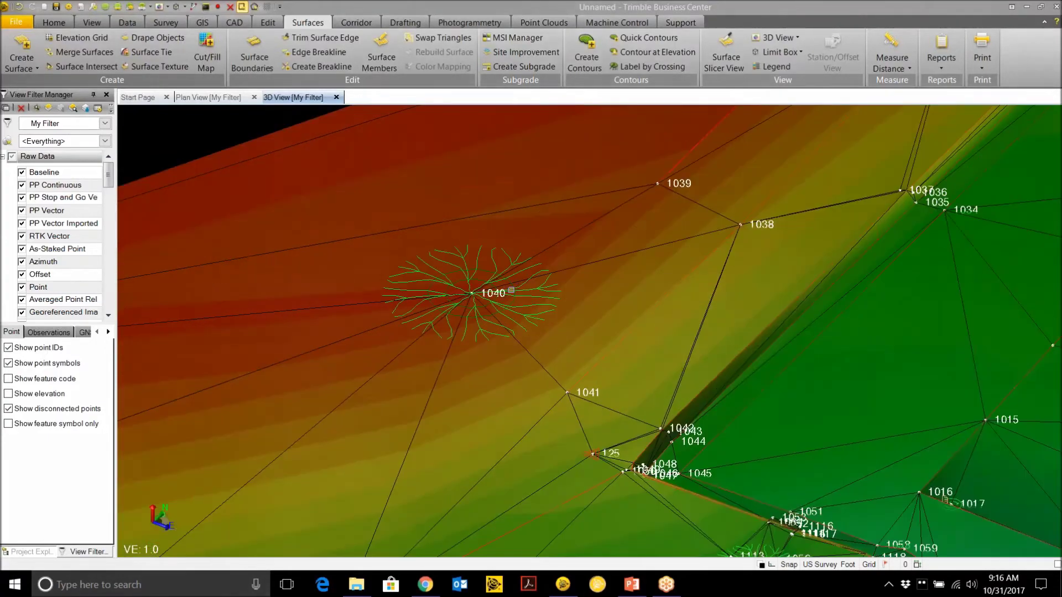
pyautogui.scroll(4, 511, 290)
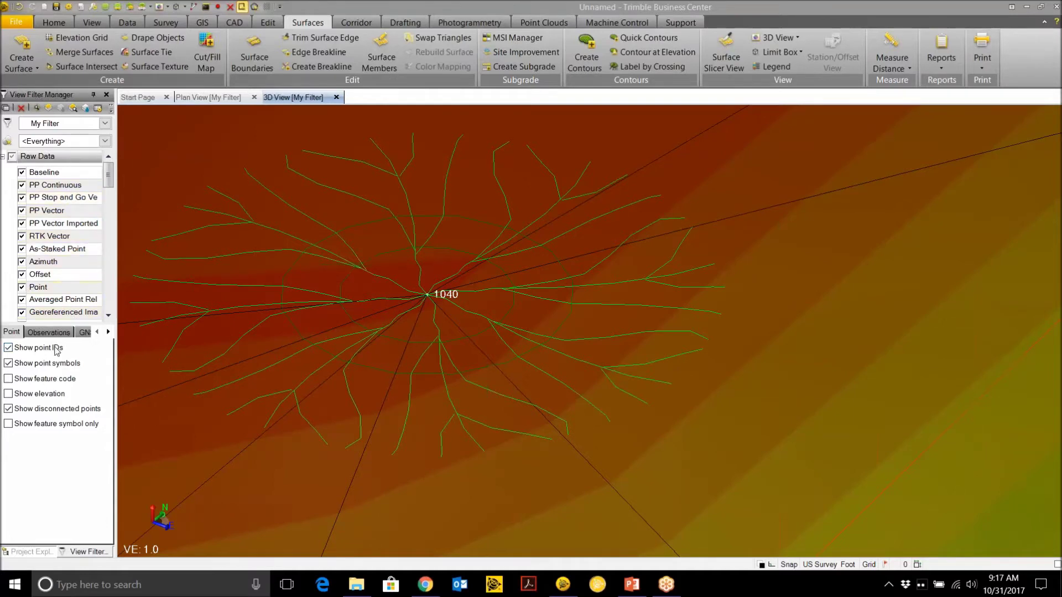
pyautogui.click(9, 348)
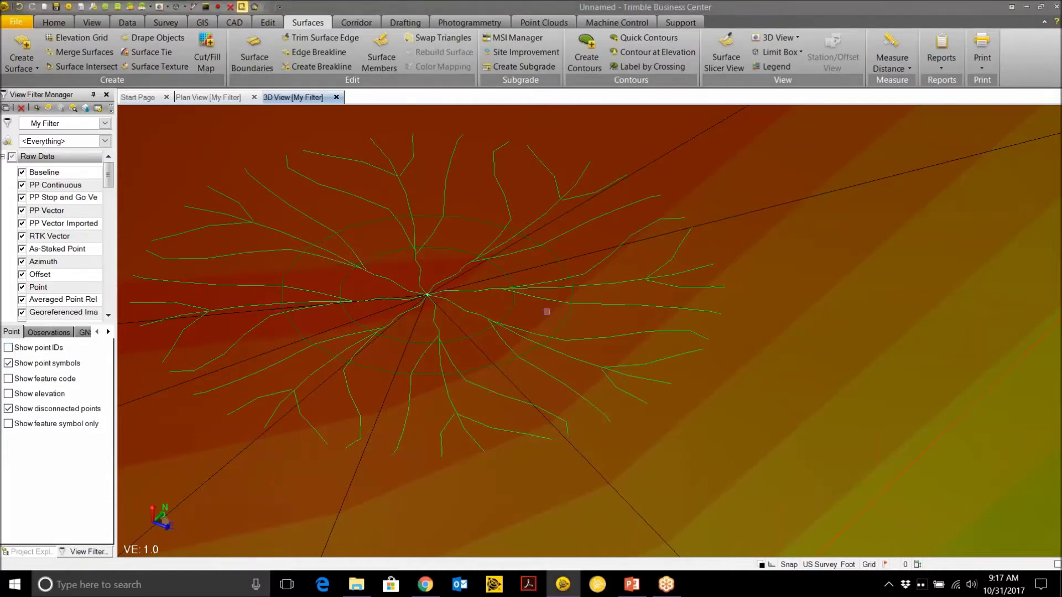
pyautogui.scroll(-8, 594, 295)
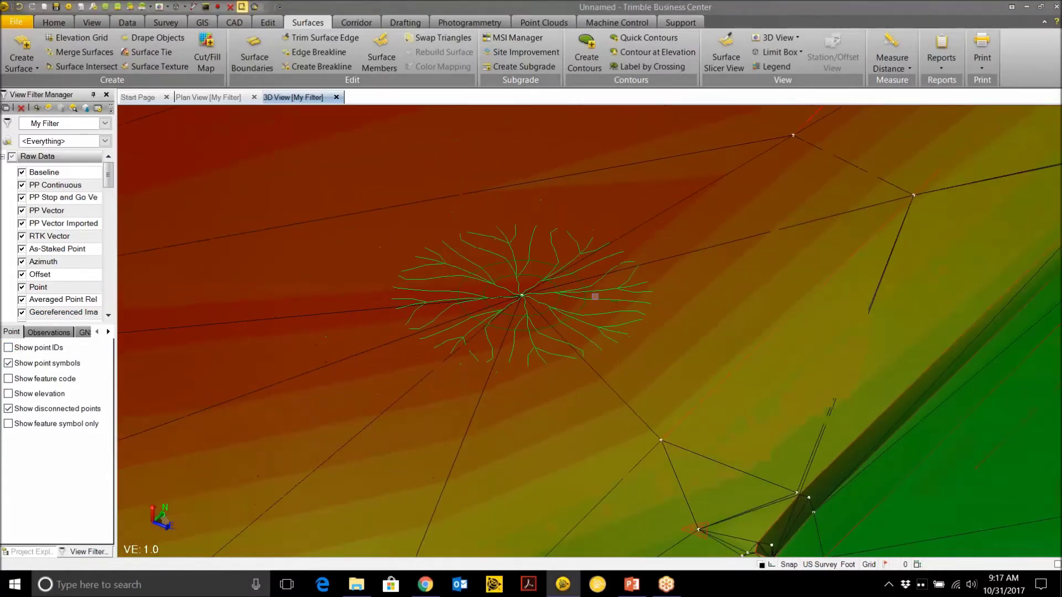
pyautogui.scroll(-5, 595, 297)
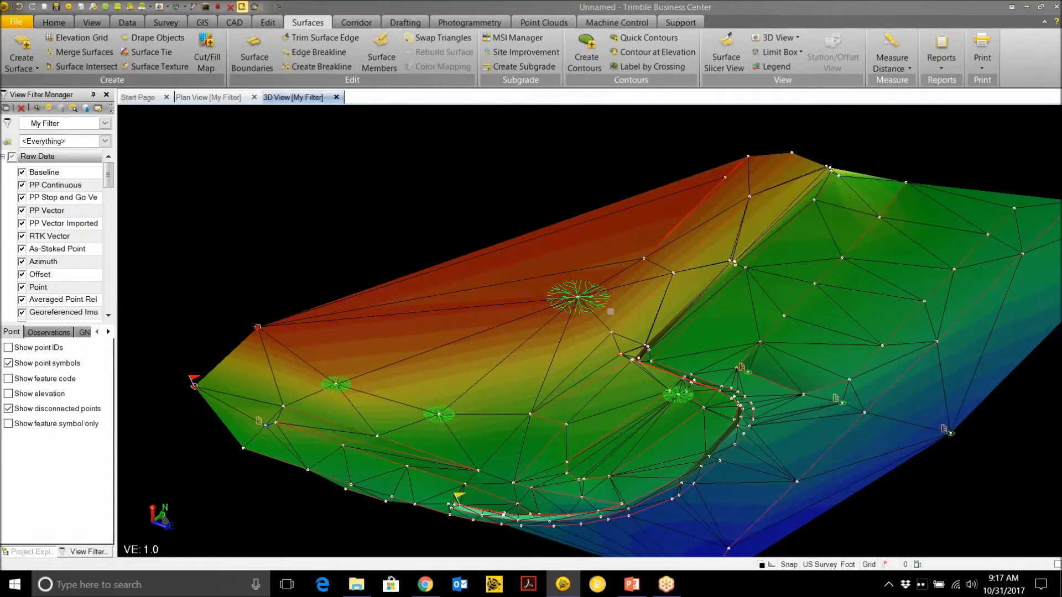
pyautogui.click(8, 348)
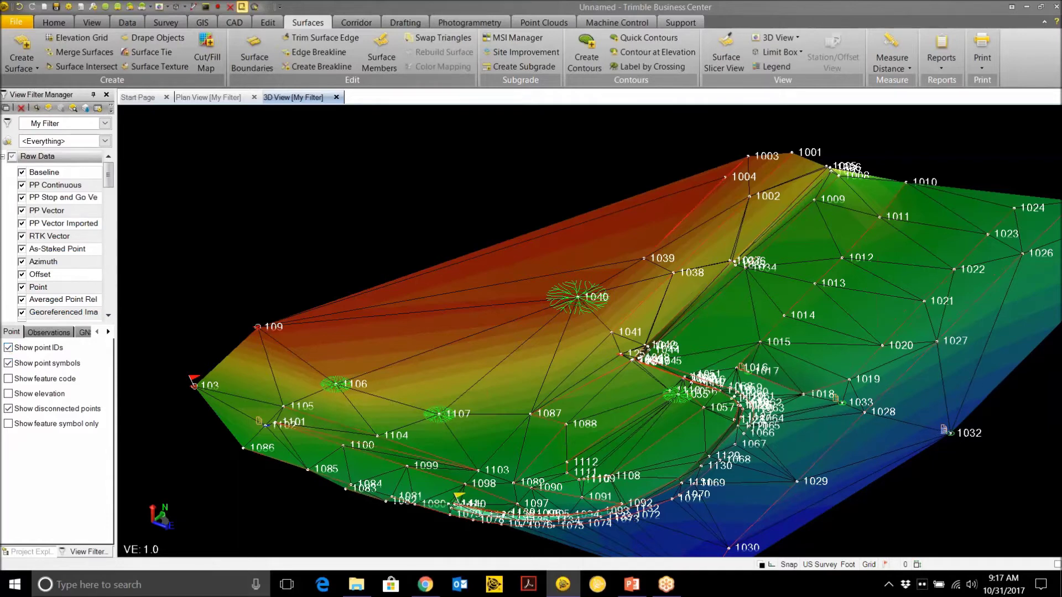
# Step: Select the media folder of point 1032 in the 3D view and again in the plan view, then return to the 3D view
pyautogui.moveTo(942, 430)
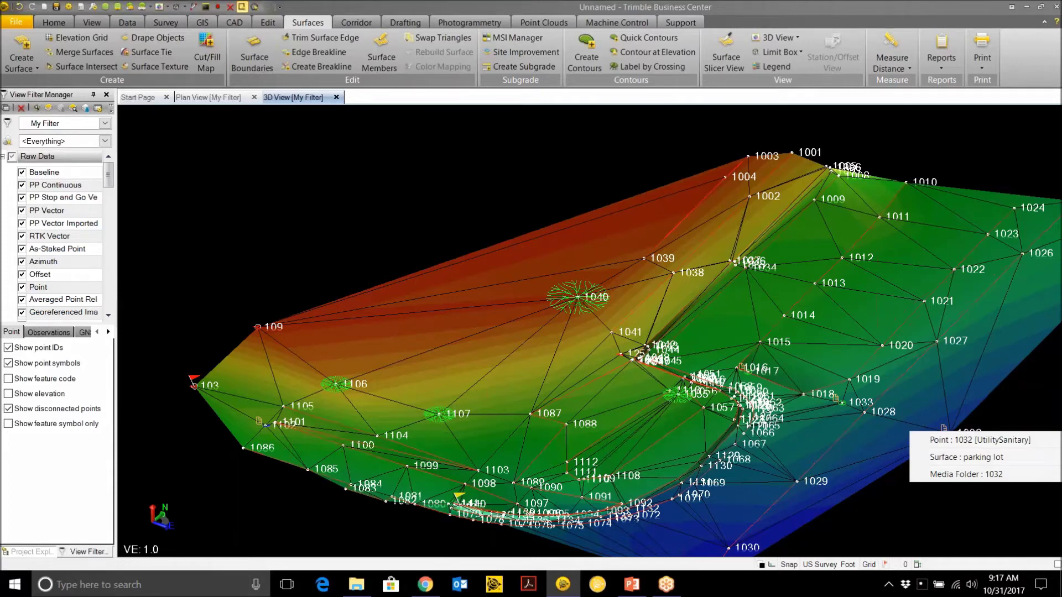
pyautogui.click(974, 476)
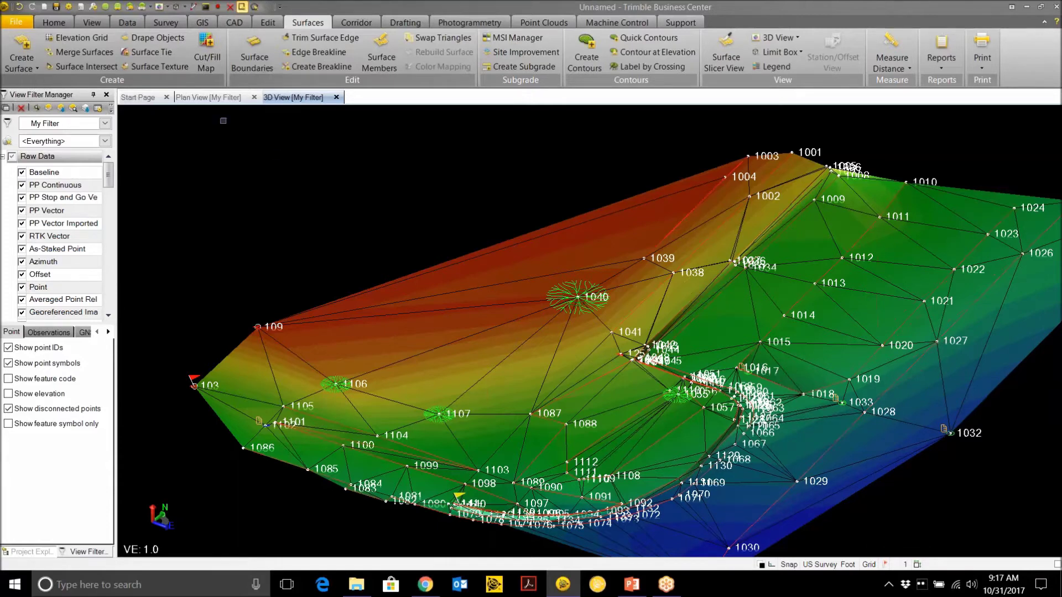
pyautogui.click(227, 102)
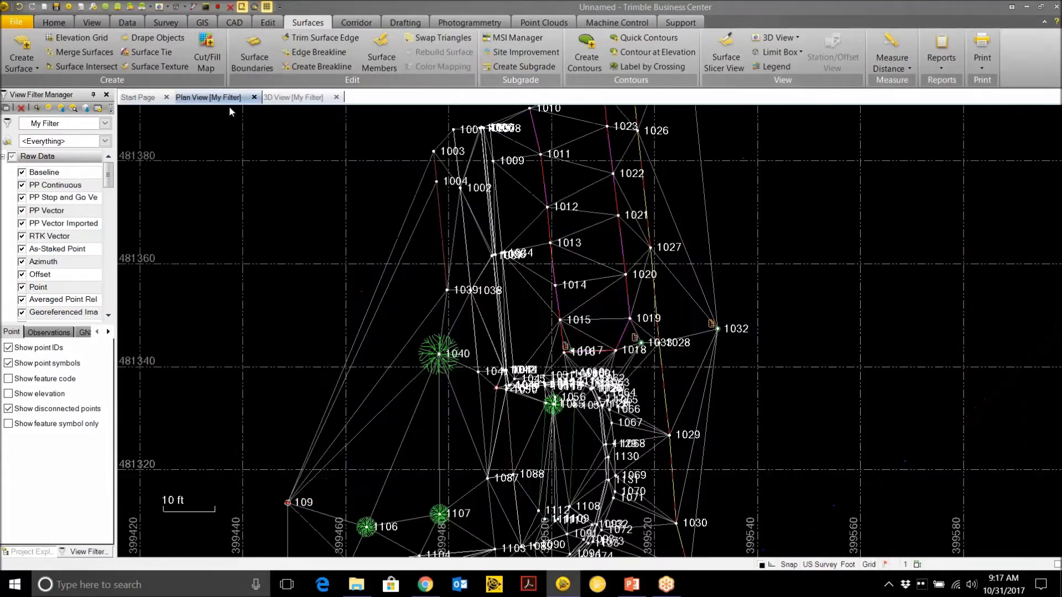
pyautogui.click(712, 325)
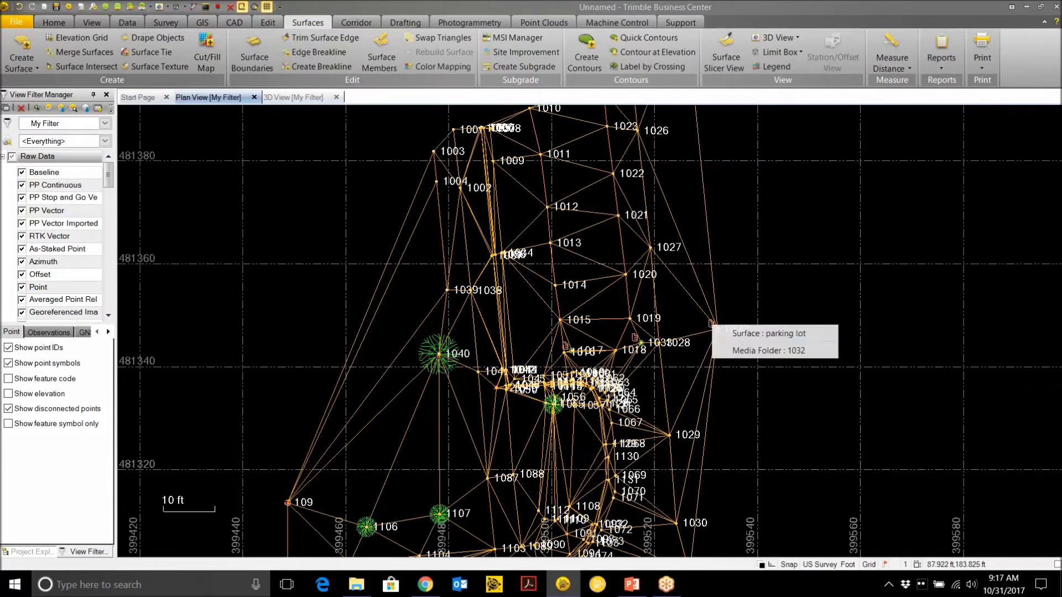
pyautogui.click(742, 353)
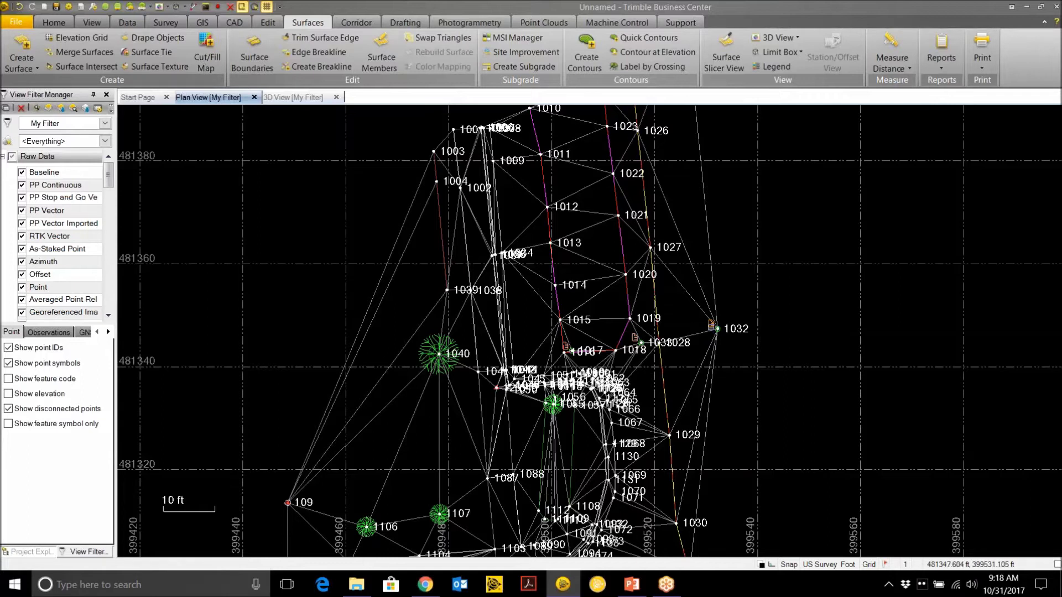
pyautogui.moveTo(711, 325)
pyautogui.click(298, 101)
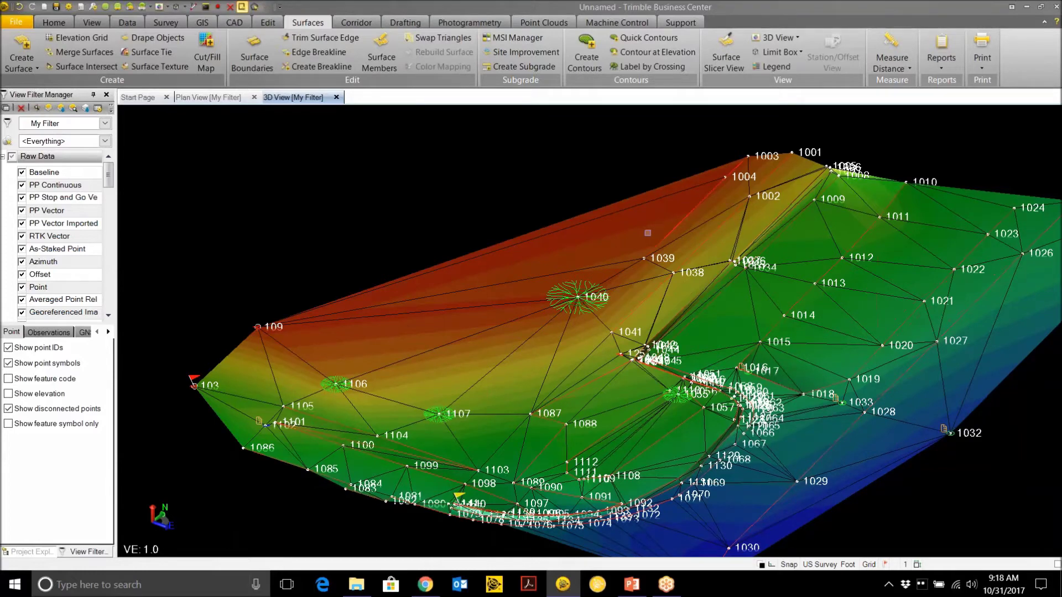
# Step: Look through the project's points, surfaces and media files in the project tree, leaving each group collapsed
pyautogui.click(274, 25)
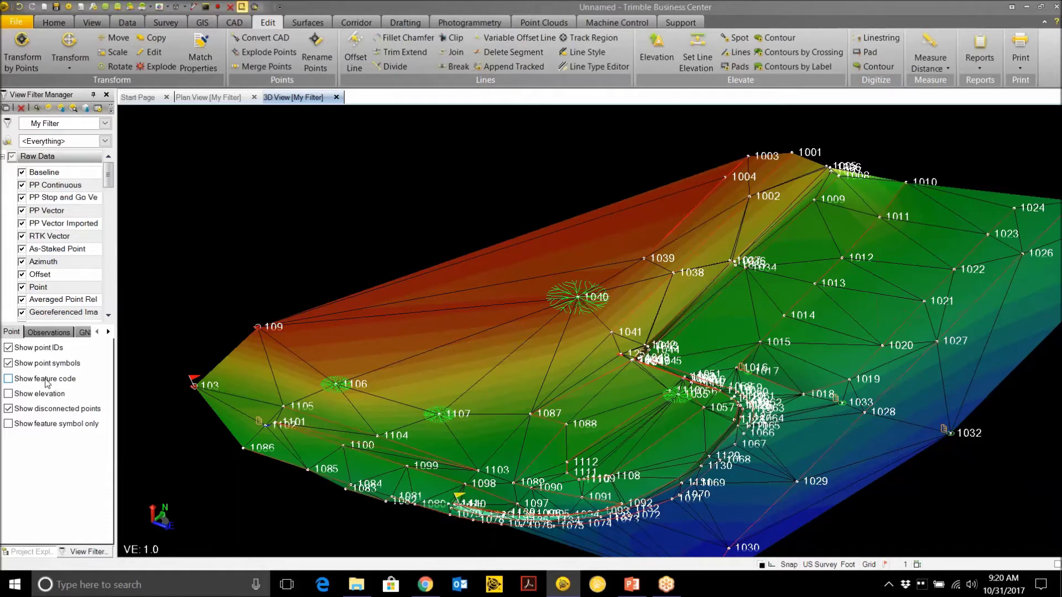
pyautogui.click(37, 553)
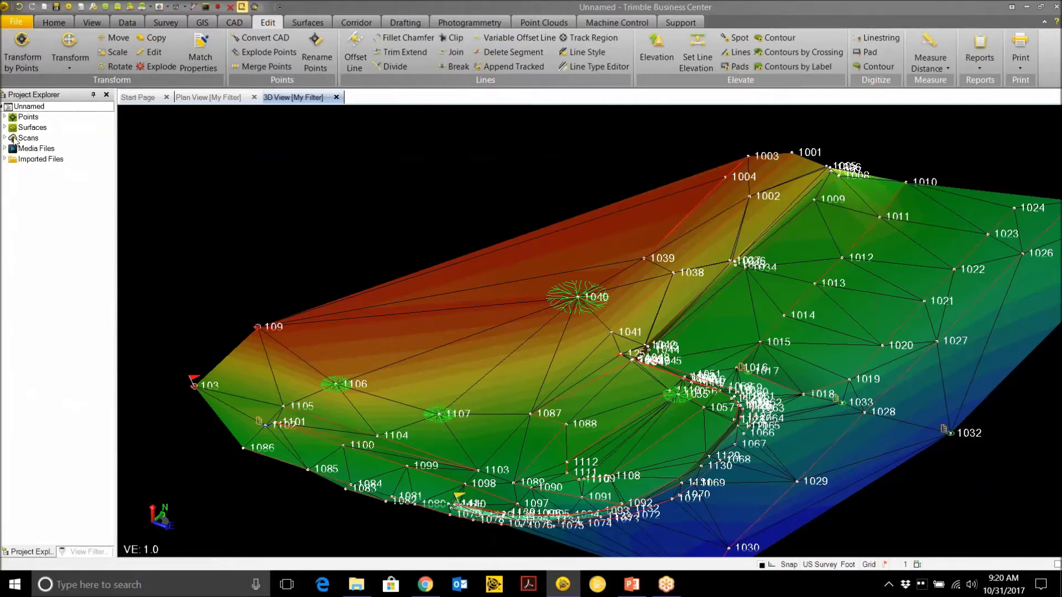
pyautogui.click(5, 117)
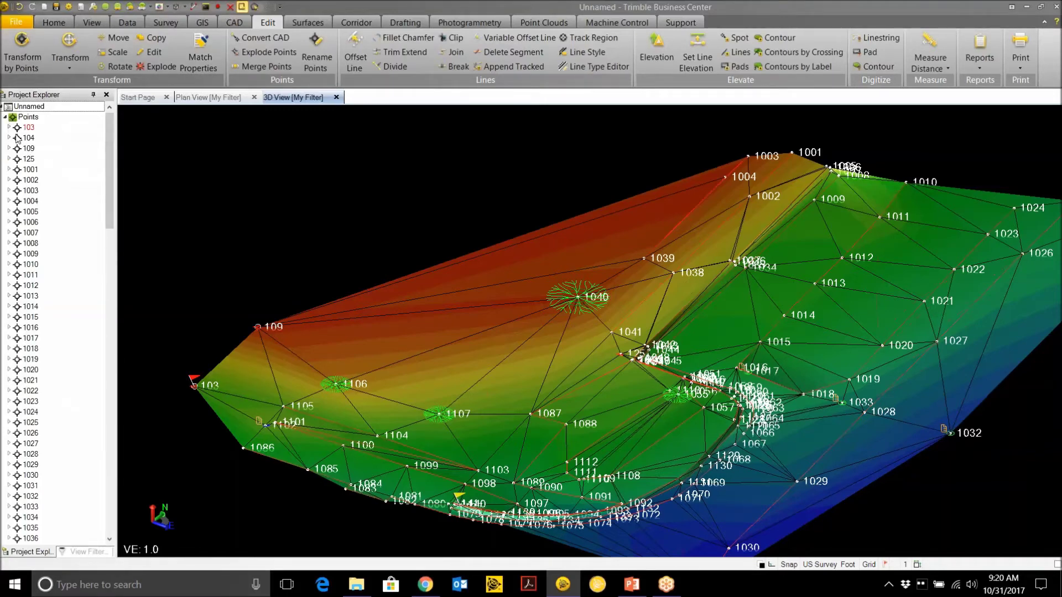
pyautogui.click(5, 117)
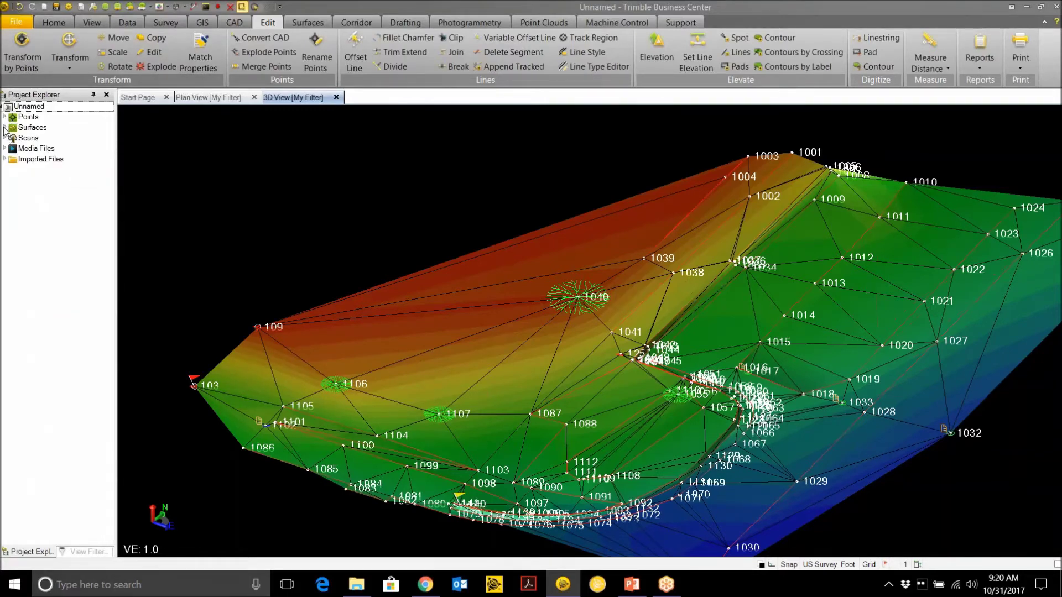
pyautogui.click(5, 128)
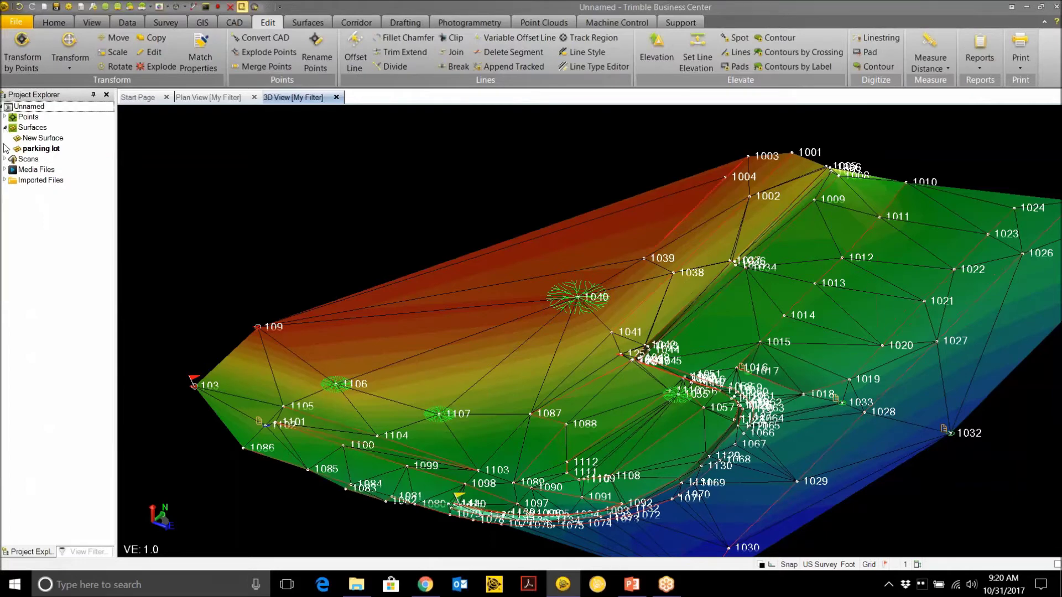
pyautogui.click(5, 128)
pyautogui.click(5, 148)
pyautogui.click(5, 149)
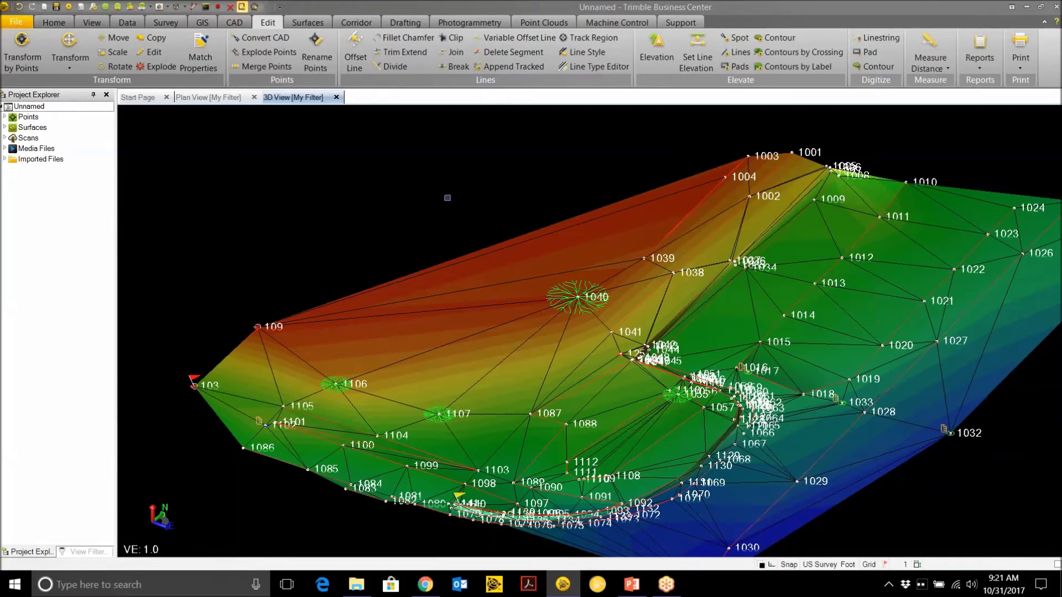
# Step: Start a data export and review the available Survey and CAD file formats
pyautogui.click(52, 24)
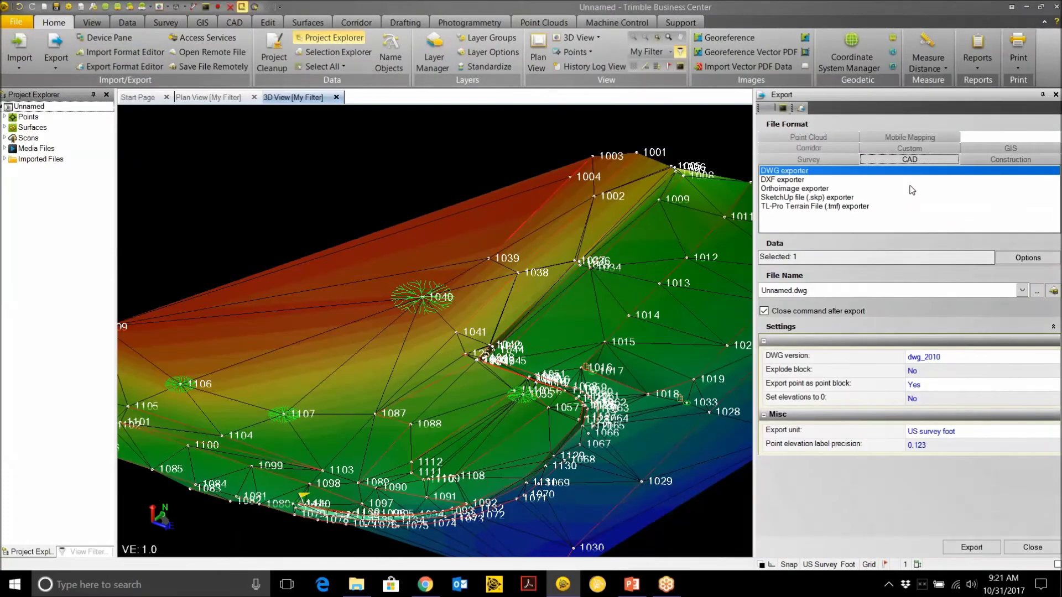
pyautogui.click(832, 159)
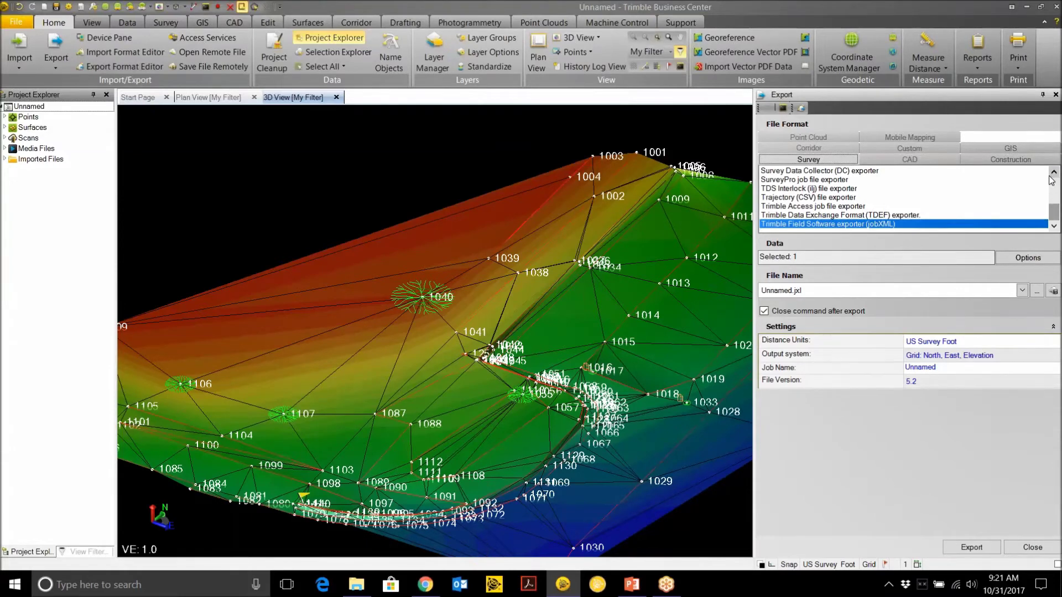
pyautogui.click(919, 157)
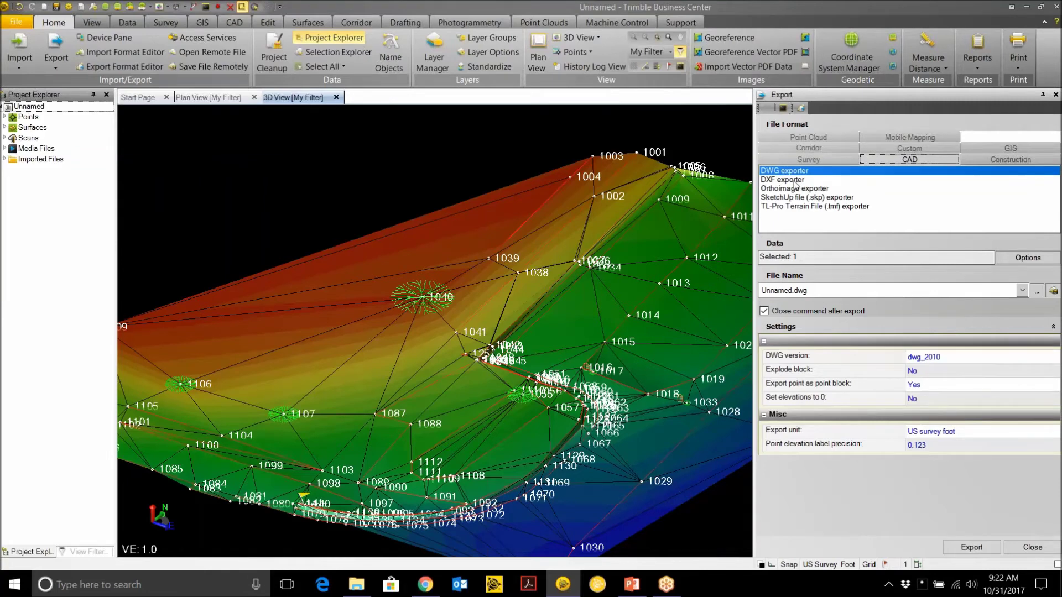
# Step: Look through the complete list of Survey exporters, from Applanix SmartBase to Trimble Field Software (jobXML)
pyautogui.click(830, 160)
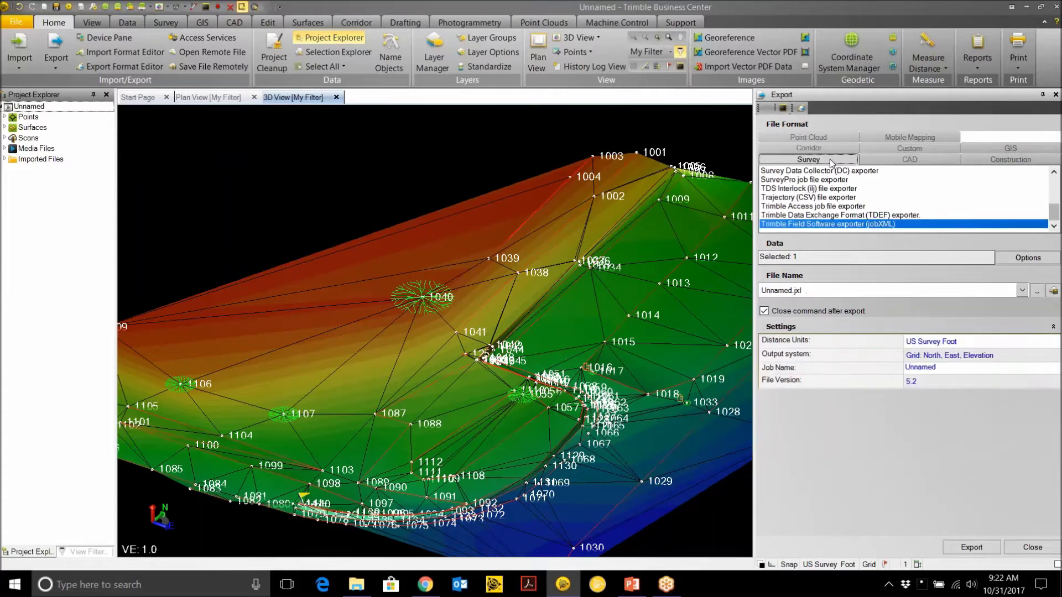
pyautogui.click(1053, 173)
pyautogui.click(1053, 173)
pyautogui.click(1054, 173)
pyautogui.click(1054, 173)
pyautogui.click(1053, 172)
pyautogui.click(1053, 172)
pyautogui.click(1053, 172)
pyautogui.click(1053, 173)
pyautogui.click(1054, 173)
pyautogui.click(1054, 173)
pyautogui.click(1053, 173)
pyautogui.click(1054, 173)
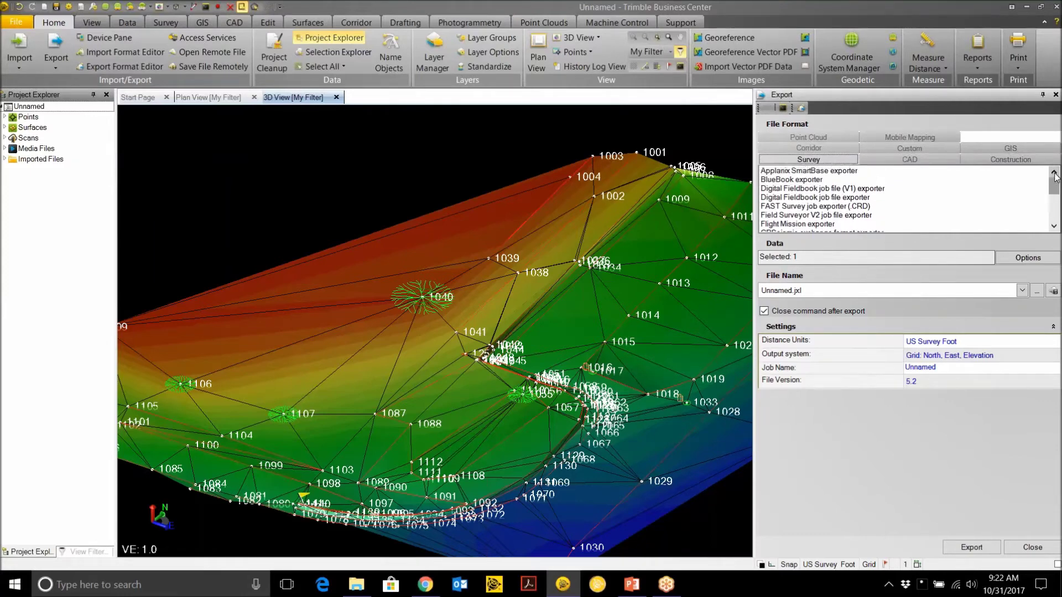
pyautogui.click(1053, 226)
pyautogui.click(1054, 226)
pyautogui.click(1054, 226)
pyautogui.click(1054, 227)
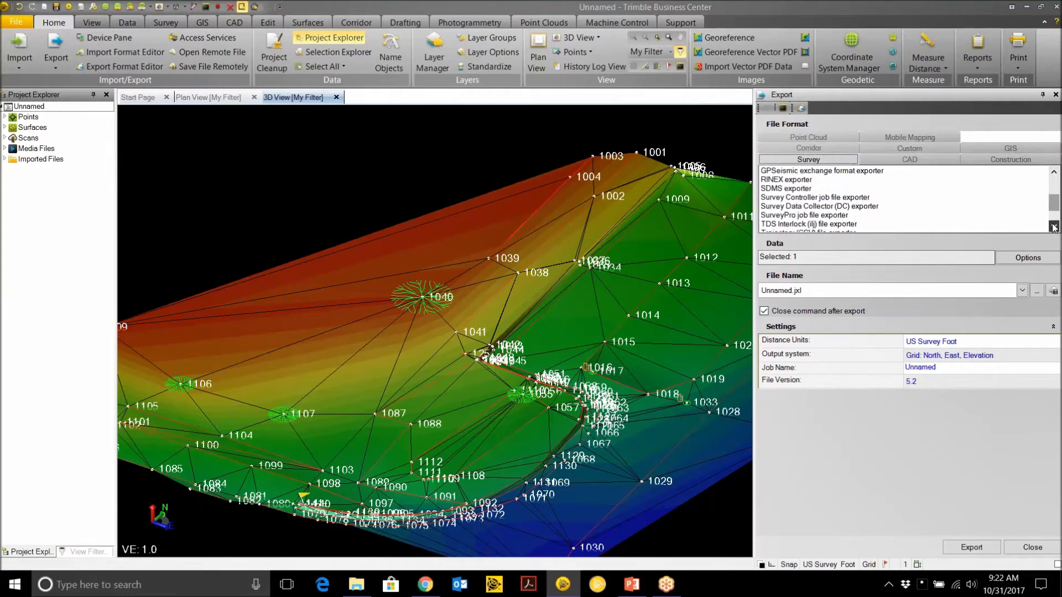
pyautogui.click(1054, 226)
pyautogui.click(1053, 227)
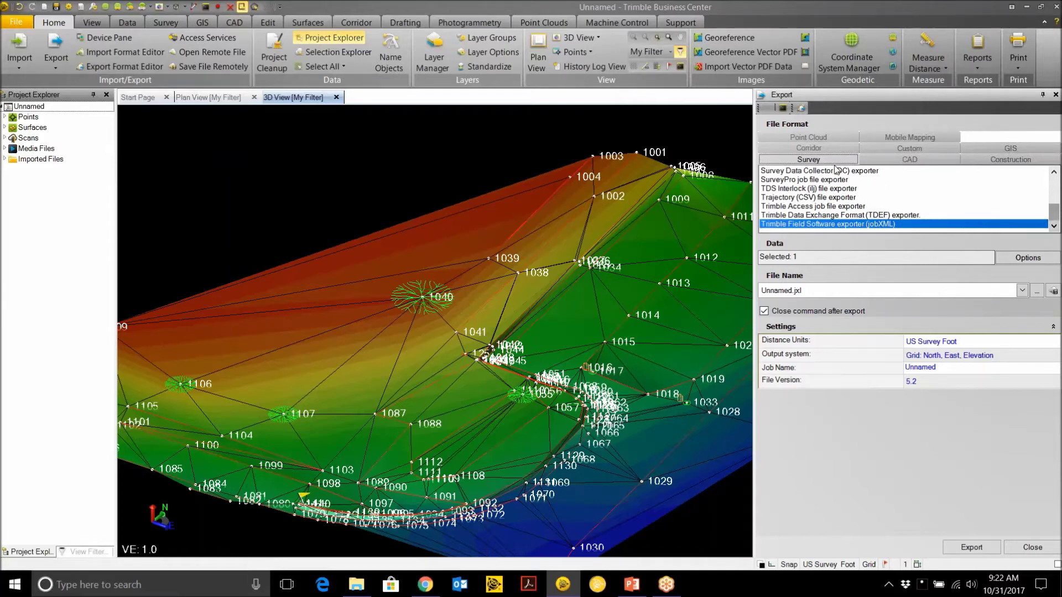
# Step: Review the Point Cloud and CAD exporters, then close the export command without exporting
pyautogui.click(828, 137)
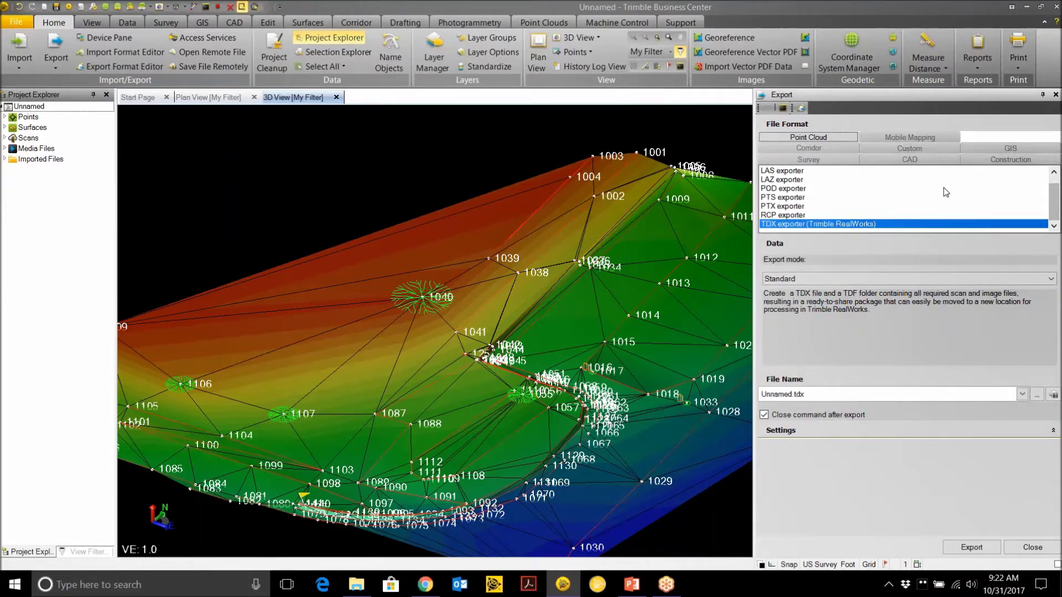
pyautogui.click(906, 159)
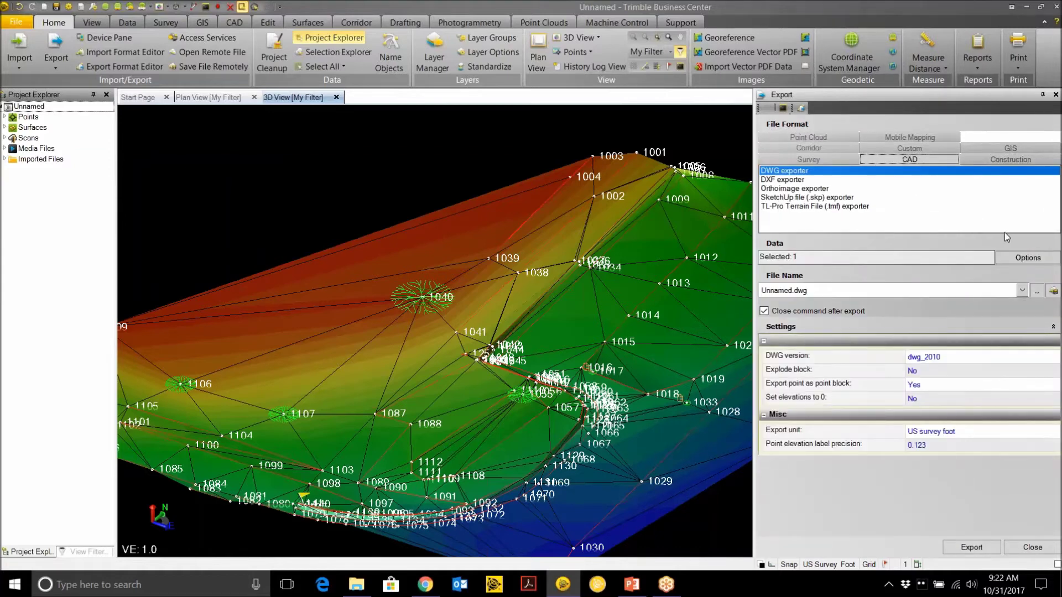
pyautogui.click(1055, 94)
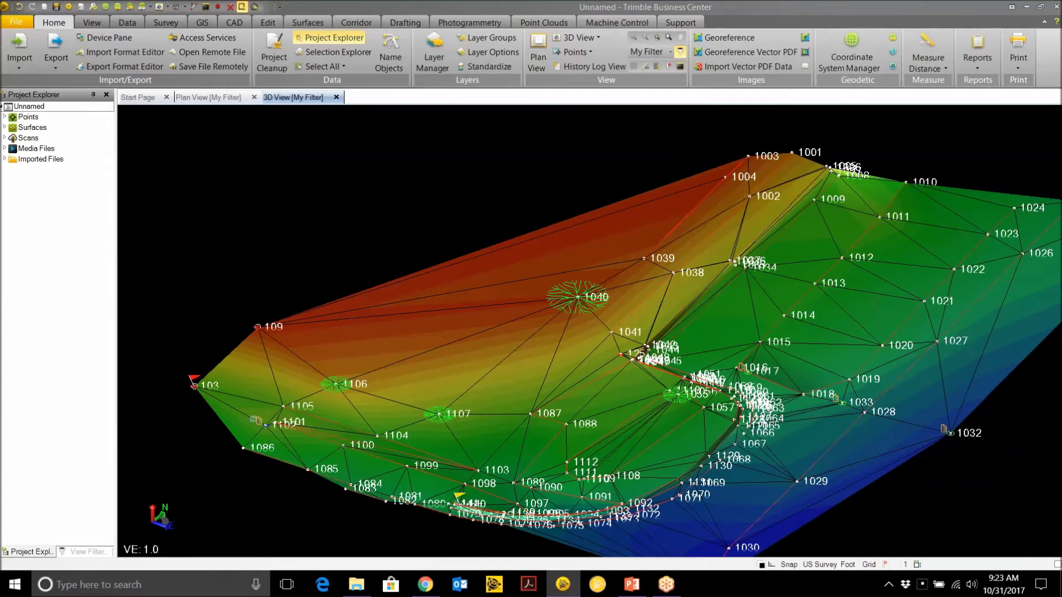
# Step: Open Feature Definition Manager (64-bit) from the Trimble Office programs and create a new feature definition file
pyautogui.click(16, 585)
pyautogui.scroll(-10, 127, 380)
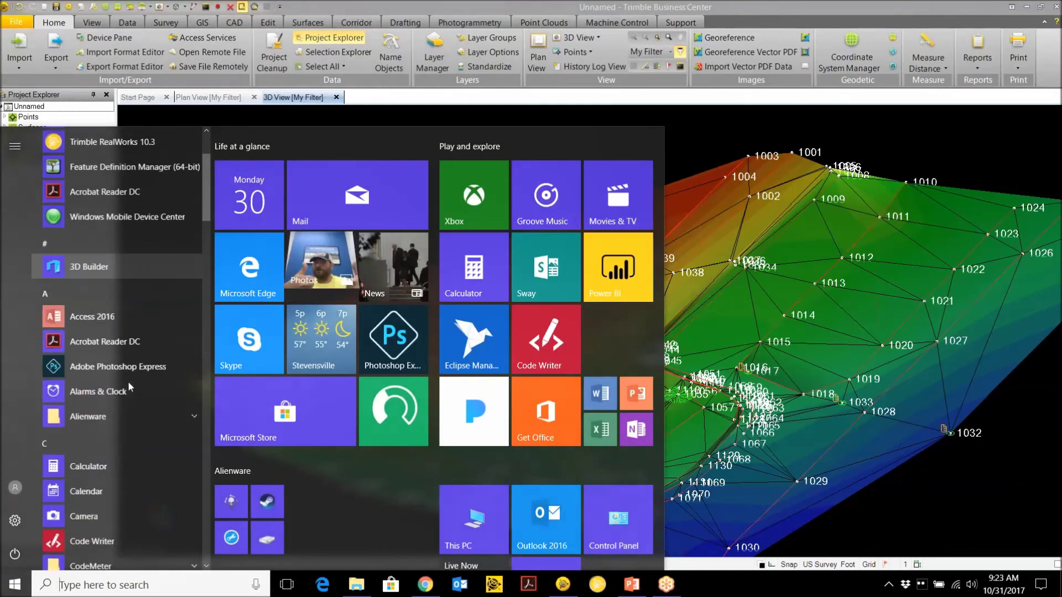
pyautogui.scroll(-10, 128, 382)
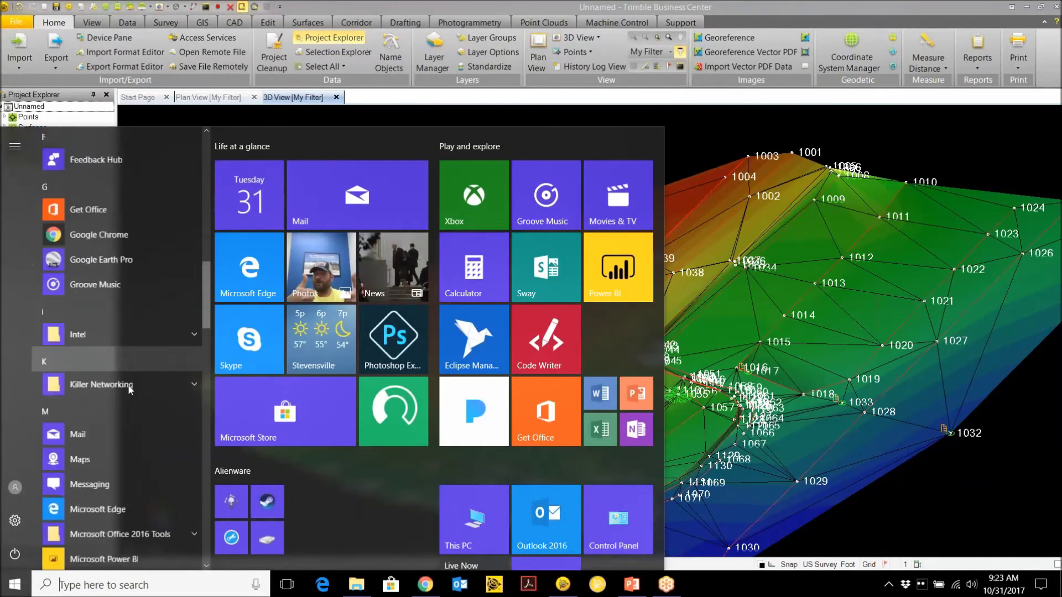
pyautogui.scroll(-7, 129, 389)
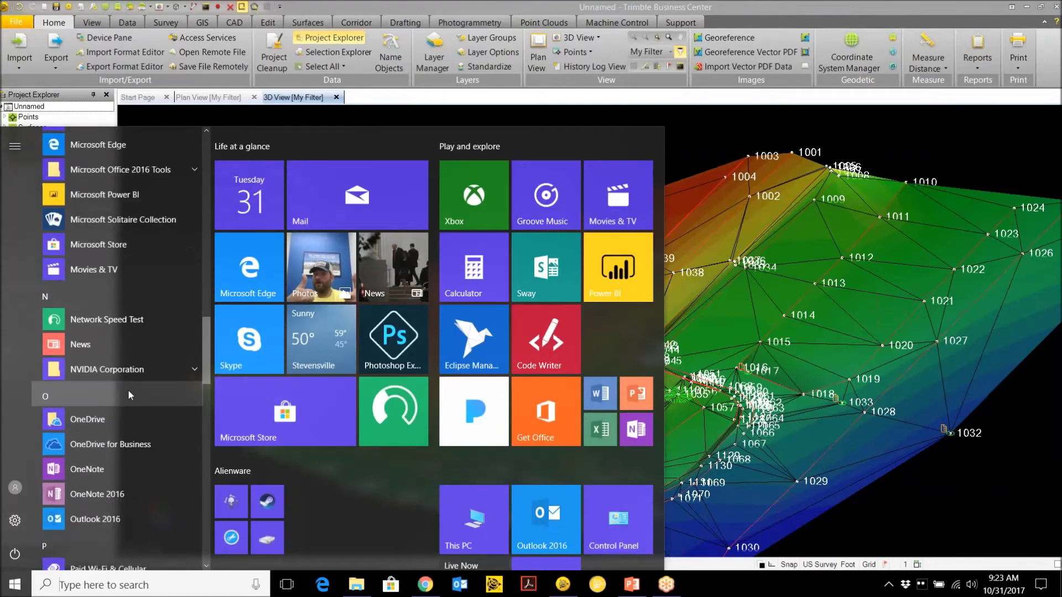
pyautogui.scroll(-8, 127, 389)
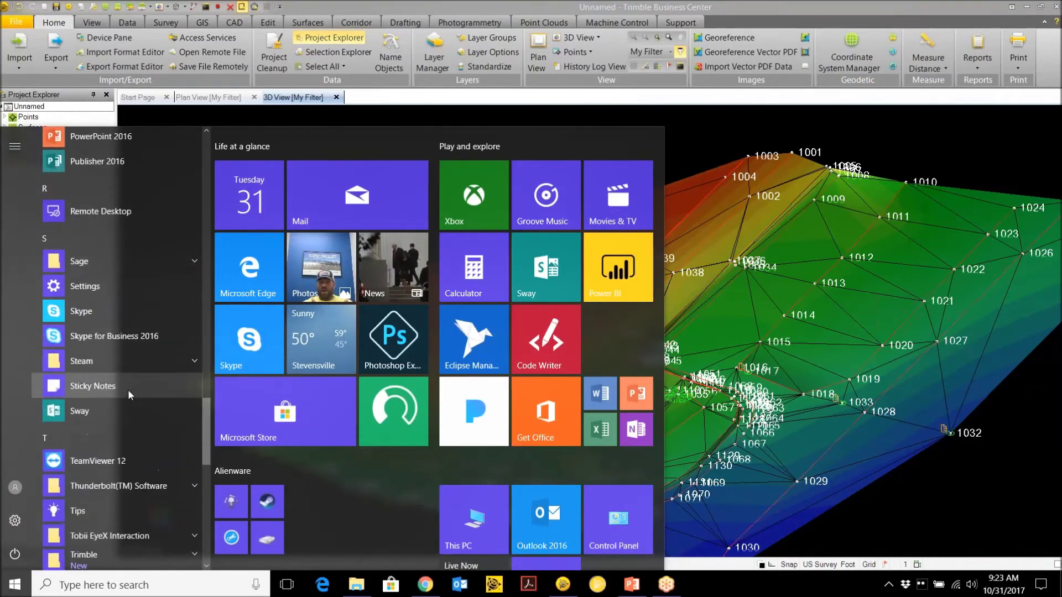
pyautogui.scroll(-5, 127, 393)
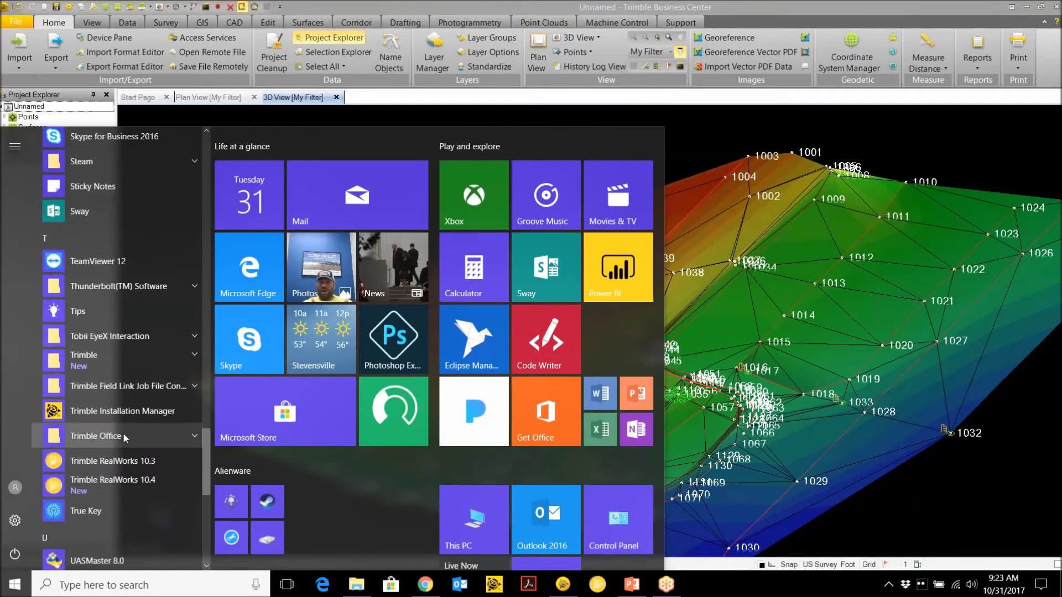
pyautogui.click(131, 437)
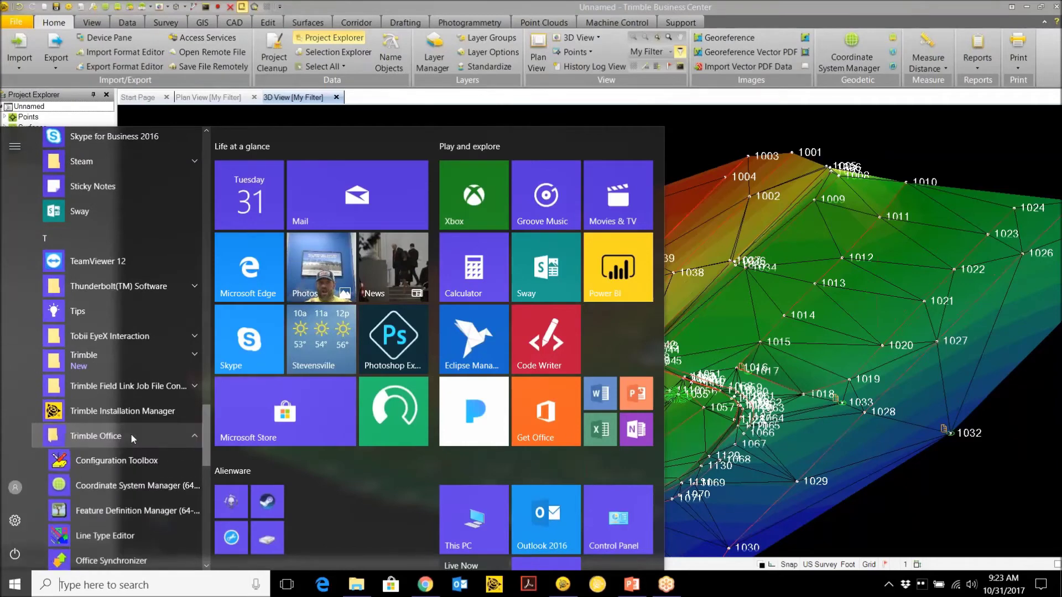
pyautogui.scroll(-1, 131, 481)
pyautogui.scroll(-1, 131, 480)
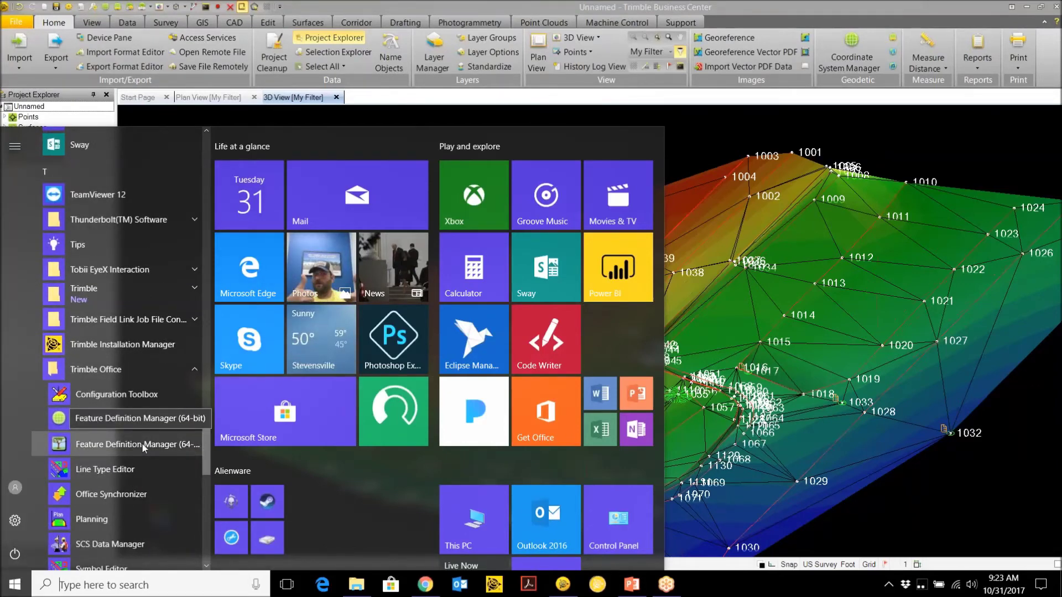
pyautogui.click(141, 442)
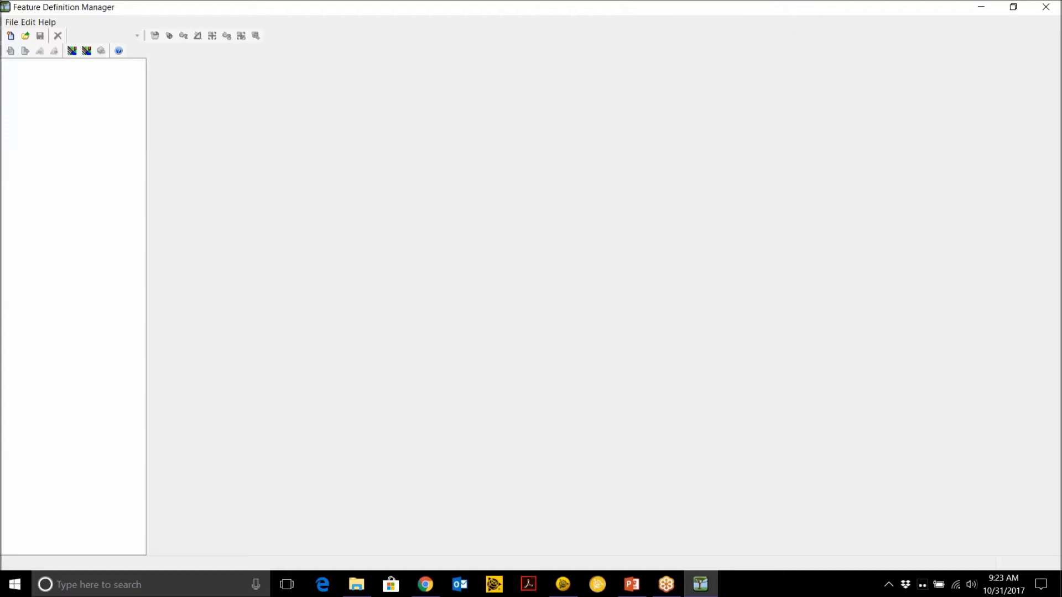
pyautogui.click(14, 22)
pyautogui.click(25, 34)
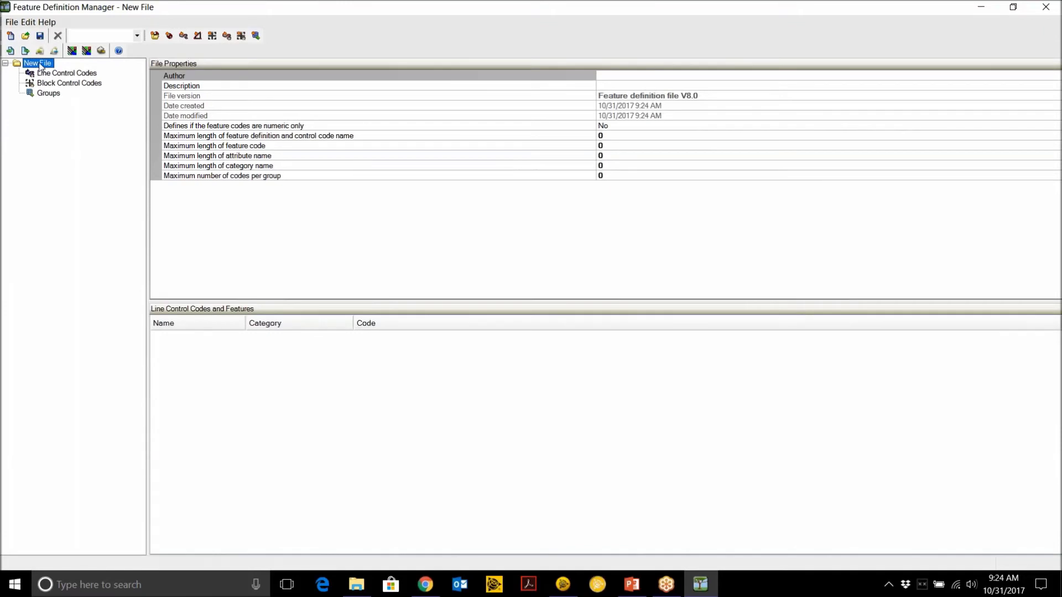
# Step: Add a category to the new file and name it Road
pyautogui.rightClick(40, 64)
pyautogui.moveTo(66, 71)
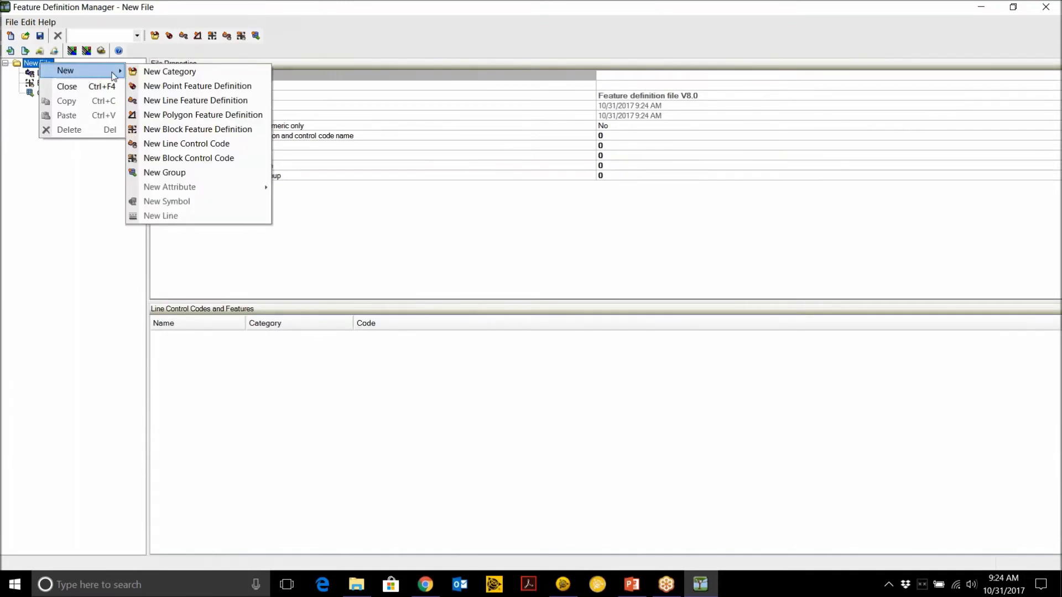
pyautogui.click(153, 76)
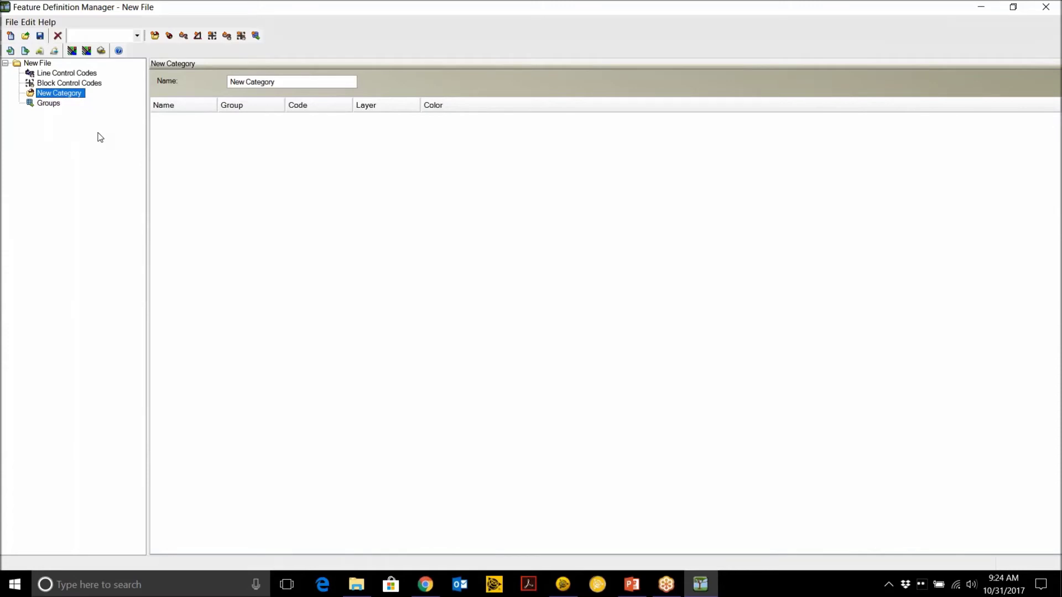
pyautogui.click(275, 81)
pyautogui.press('BackSpace')
pyautogui.press('BackSpace')
pyautogui.press('BackSpace')
pyautogui.press('BackSpace')
pyautogui.press('BackSpace')
pyautogui.press('BackSpace')
pyautogui.press('BackSpace')
pyautogui.press('BackSpace')
pyautogui.press('BackSpace')
pyautogui.press('BackSpace')
pyautogui.press('BackSpace')
pyautogui.write('Road')
pyautogui.press('Return')
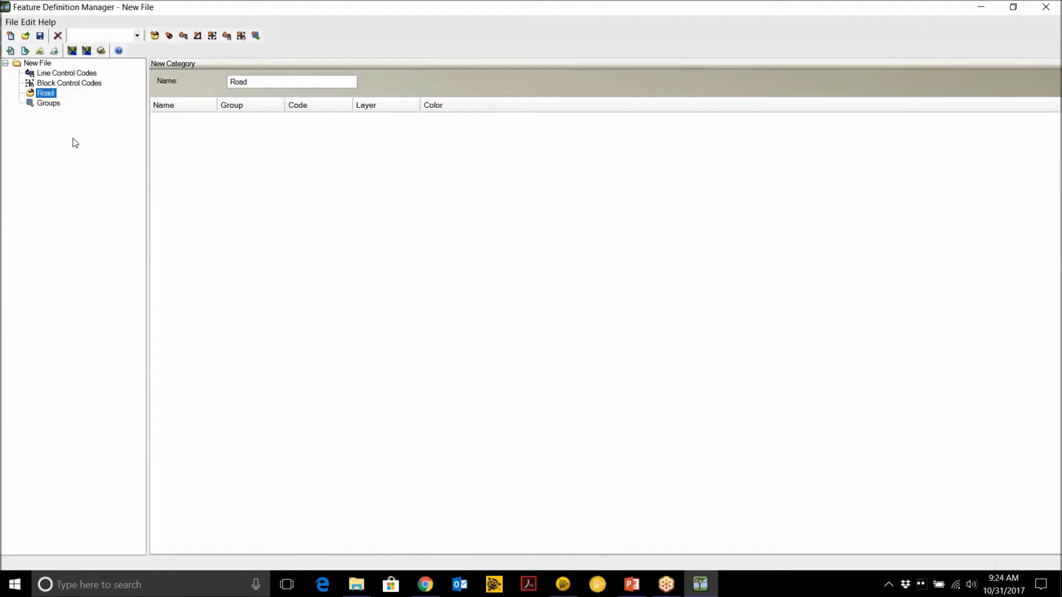
# Step: Start a point feature definition in the Road category with EPMT as both its name and code
pyautogui.rightClick(50, 97)
pyautogui.moveTo(77, 101)
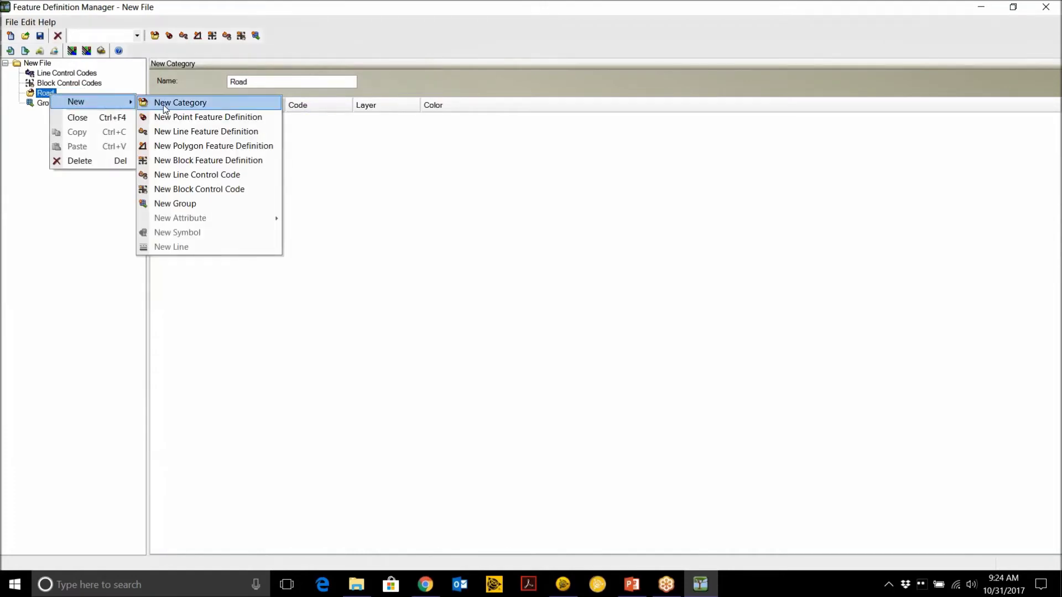
pyautogui.click(186, 120)
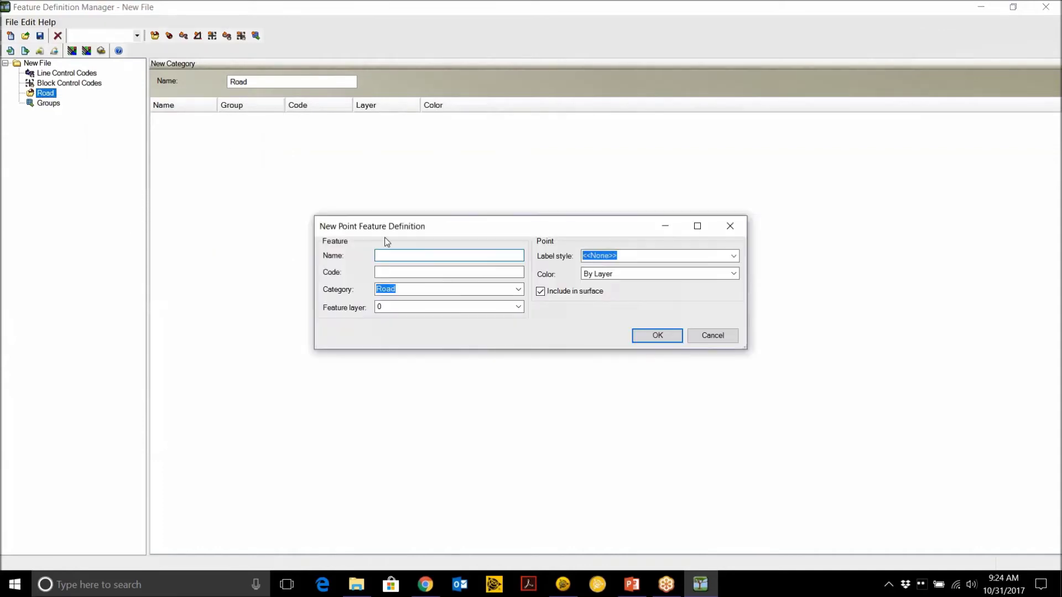
pyautogui.write('EPMTEP')
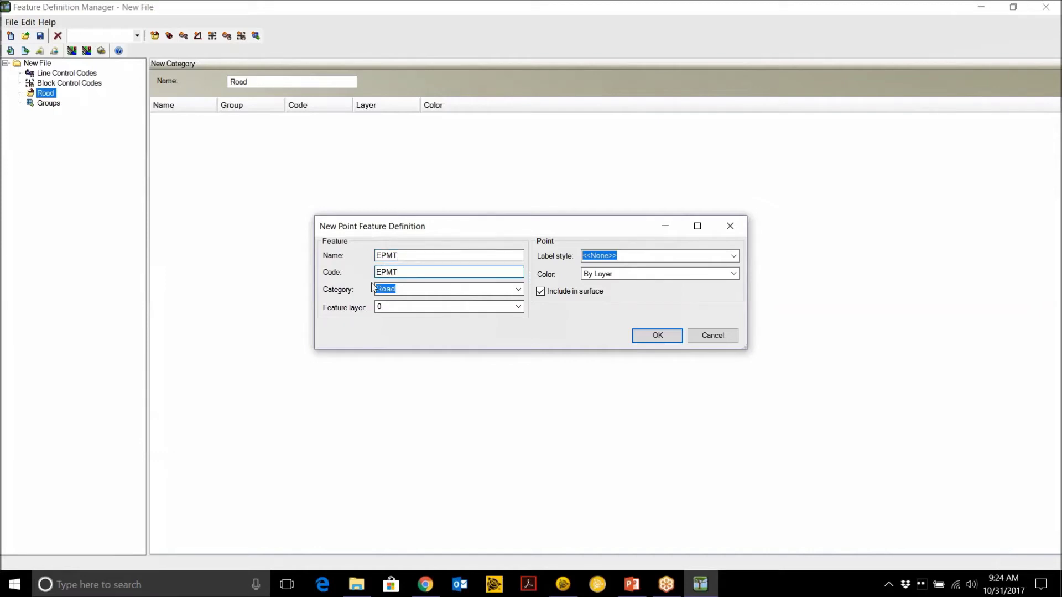
# Step: Create an orange layer named ROADS as the feature layer and accept the EPMT point feature definition
pyautogui.click(518, 307)
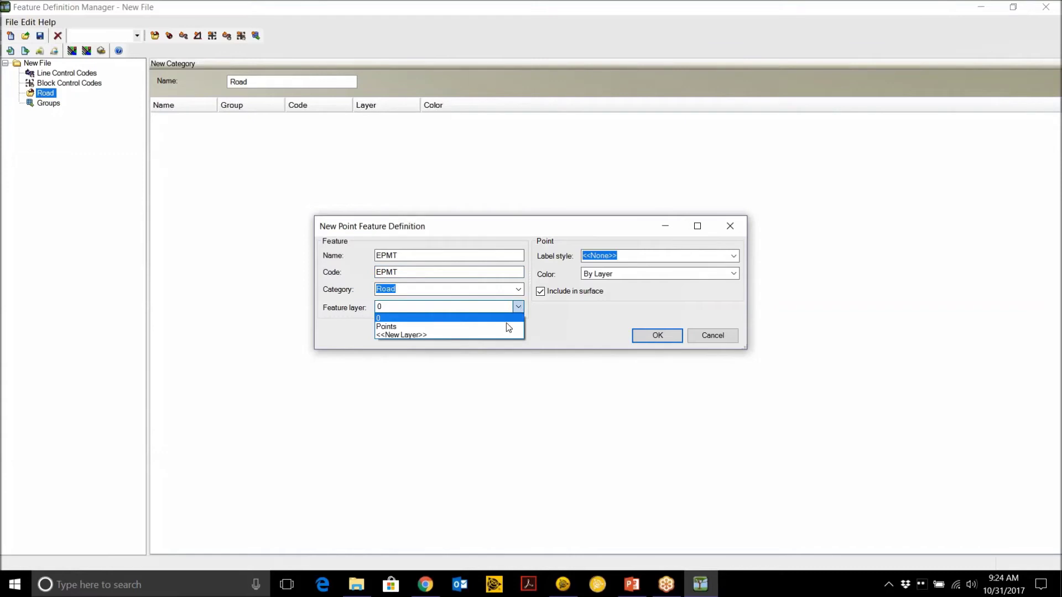
pyautogui.click(488, 334)
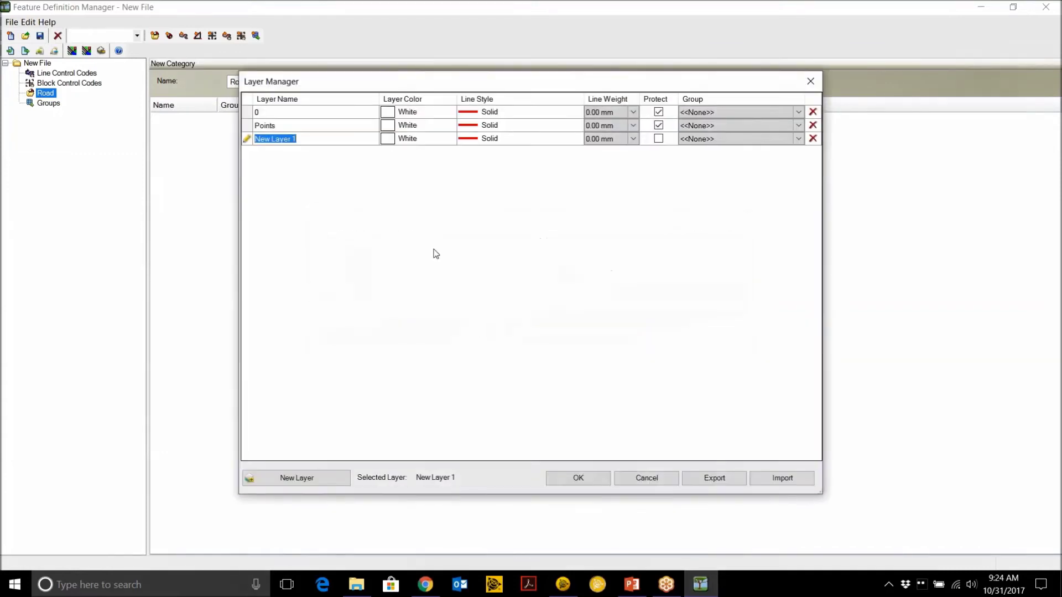
pyautogui.write('ROADS')
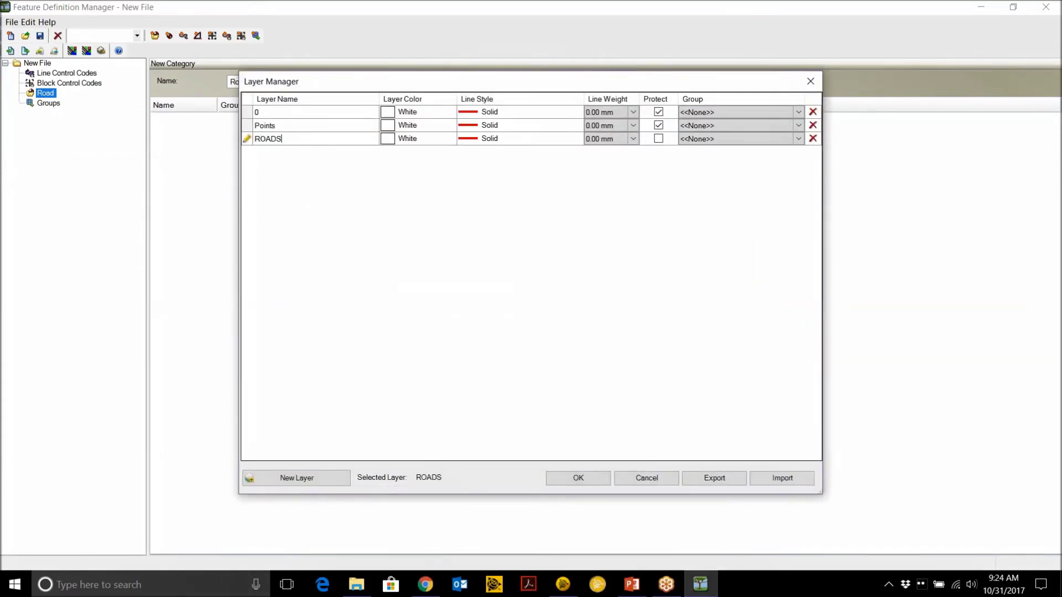
pyautogui.click(387, 141)
pyautogui.click(450, 139)
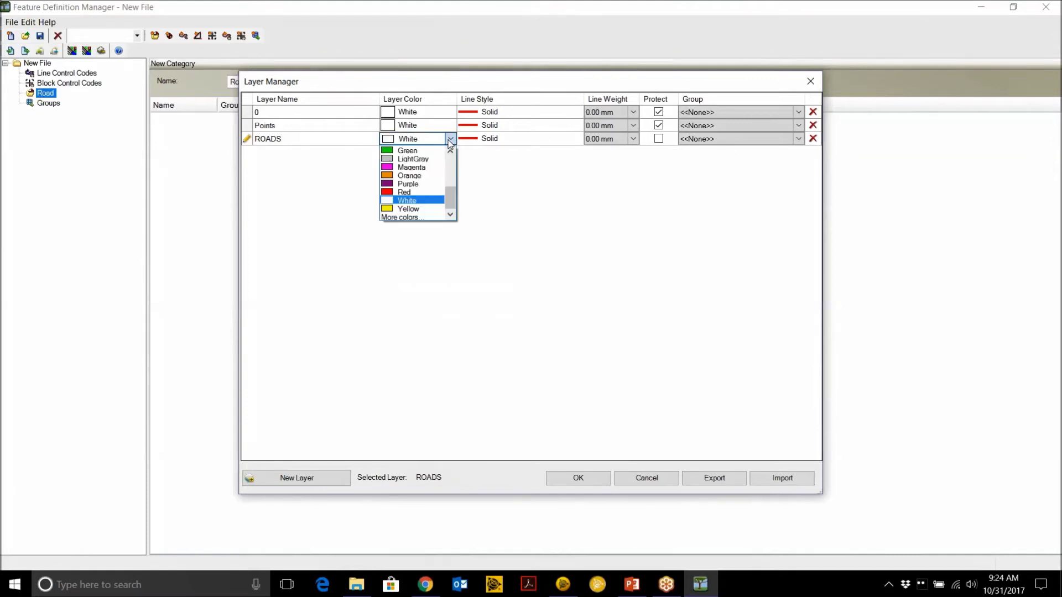
pyautogui.click(412, 175)
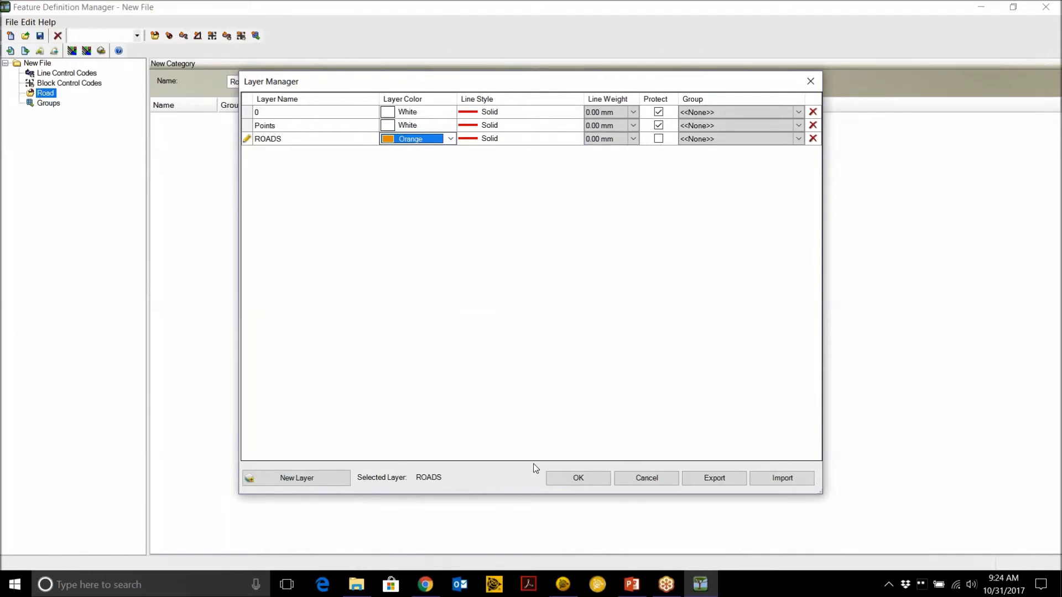
pyautogui.click(577, 478)
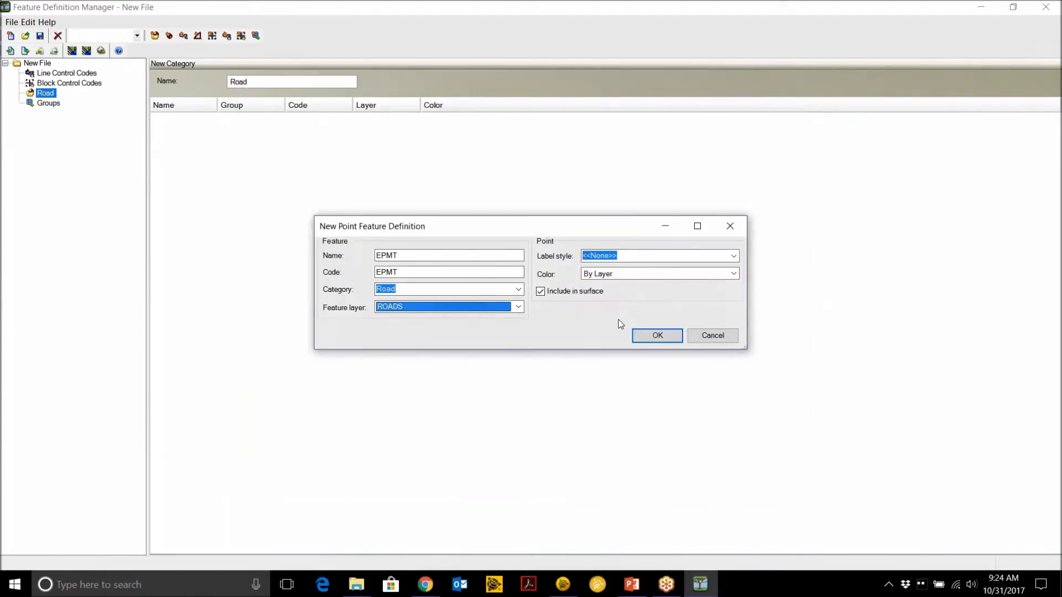
pyautogui.click(658, 336)
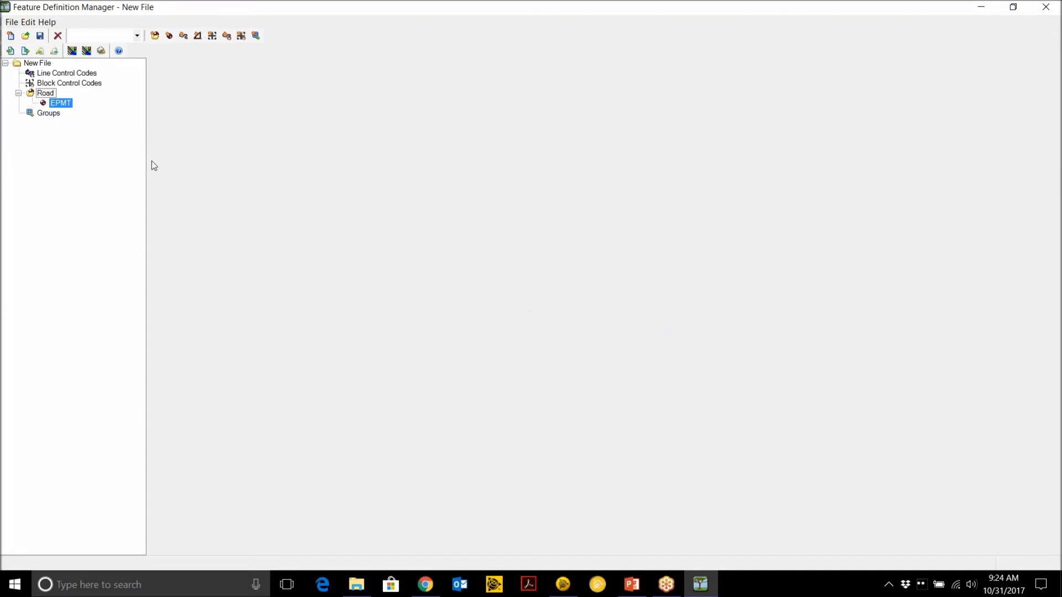
# Step: Open the EPMT feature's properties and start a Number attribute named SIZE with the description "SIZE of tree"
pyautogui.doubleClick(61, 103)
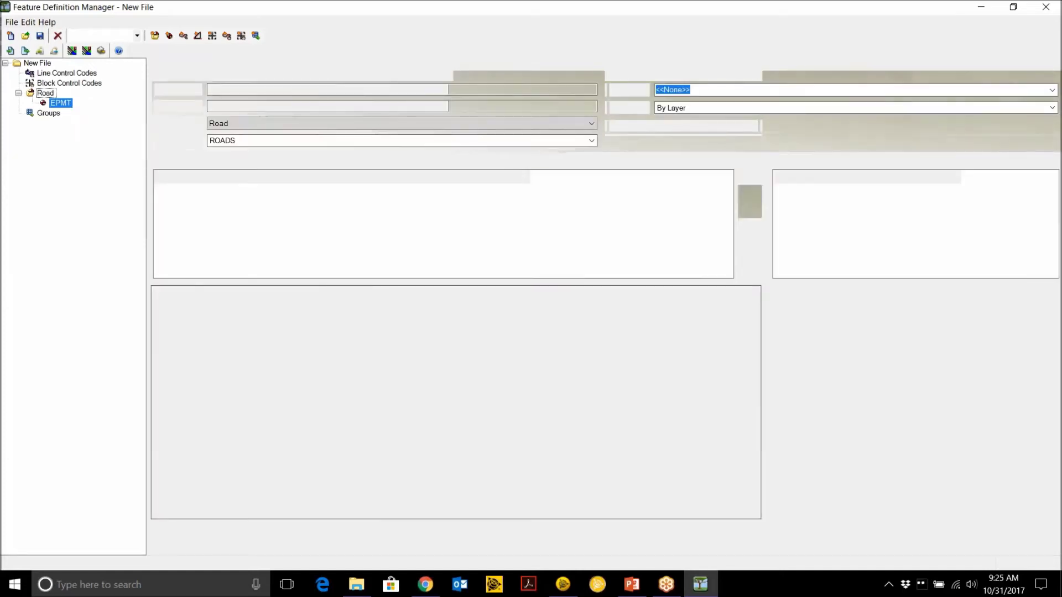
pyautogui.rightClick(67, 102)
pyautogui.click(93, 139)
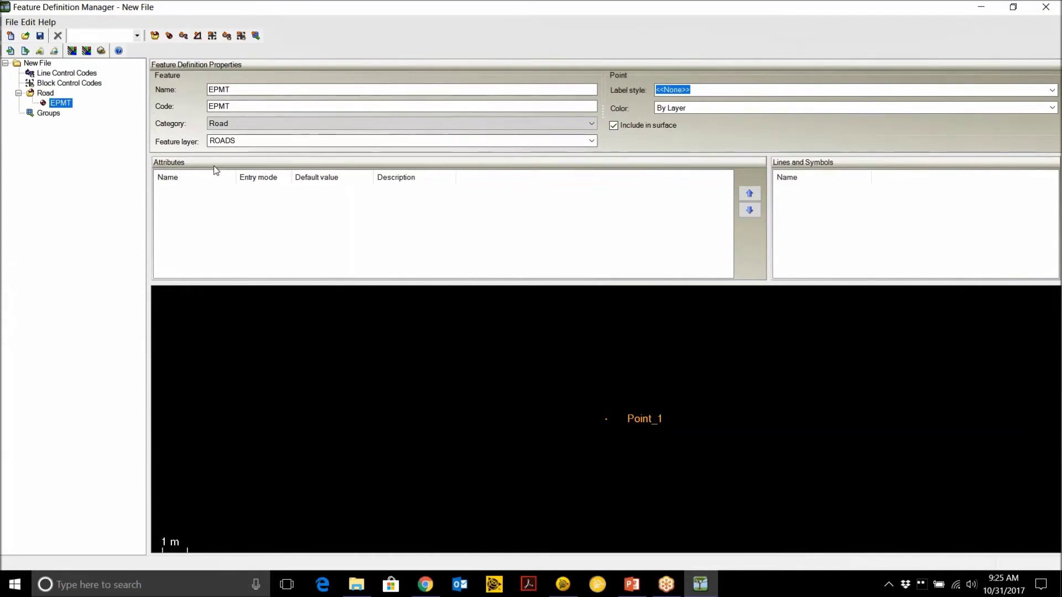
pyautogui.rightClick(66, 106)
pyautogui.moveTo(111, 117)
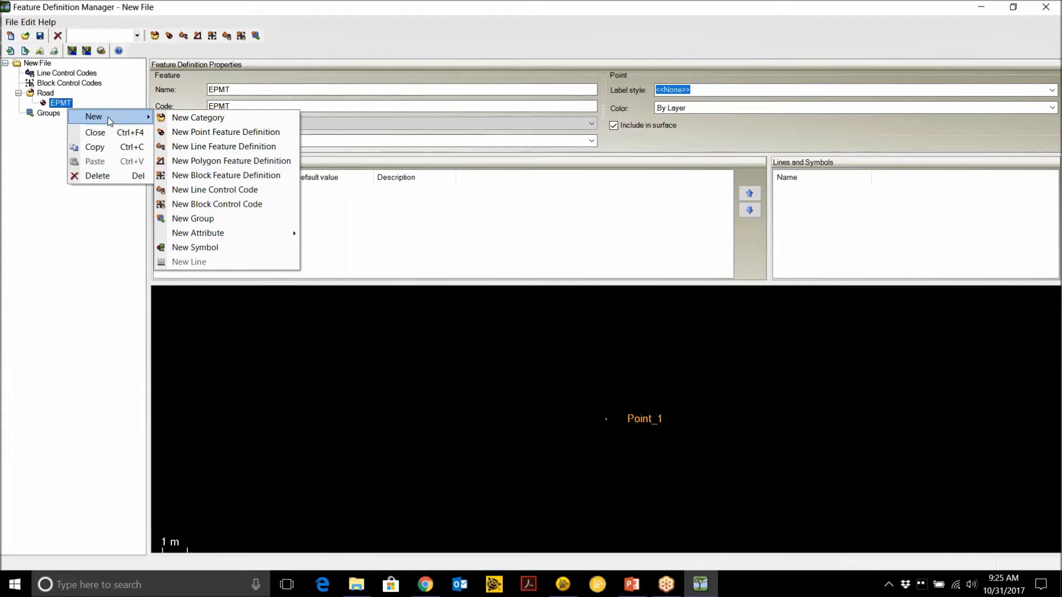
pyautogui.moveTo(219, 233)
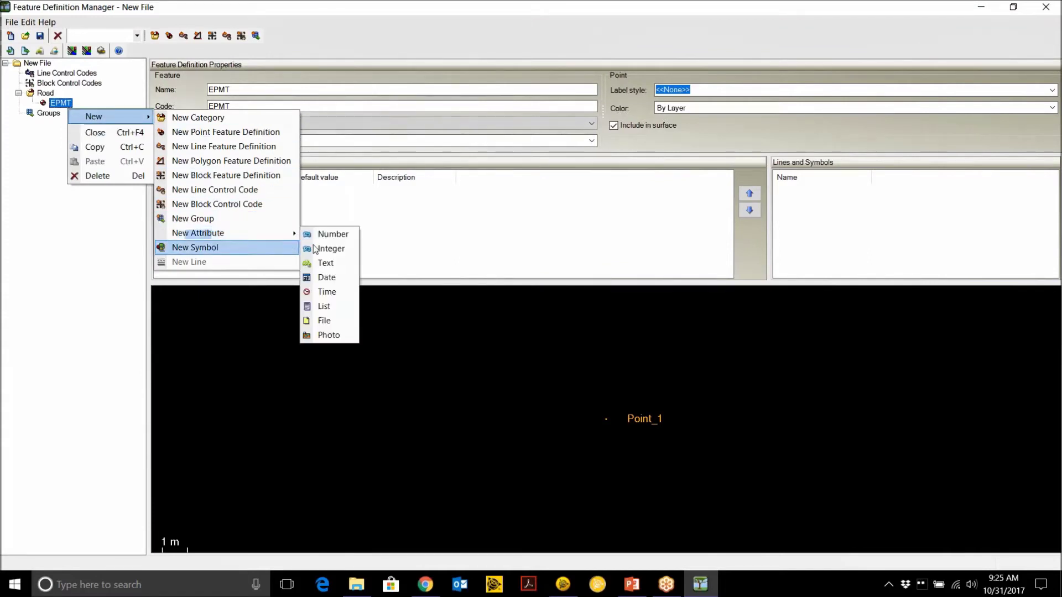
pyautogui.click(333, 243)
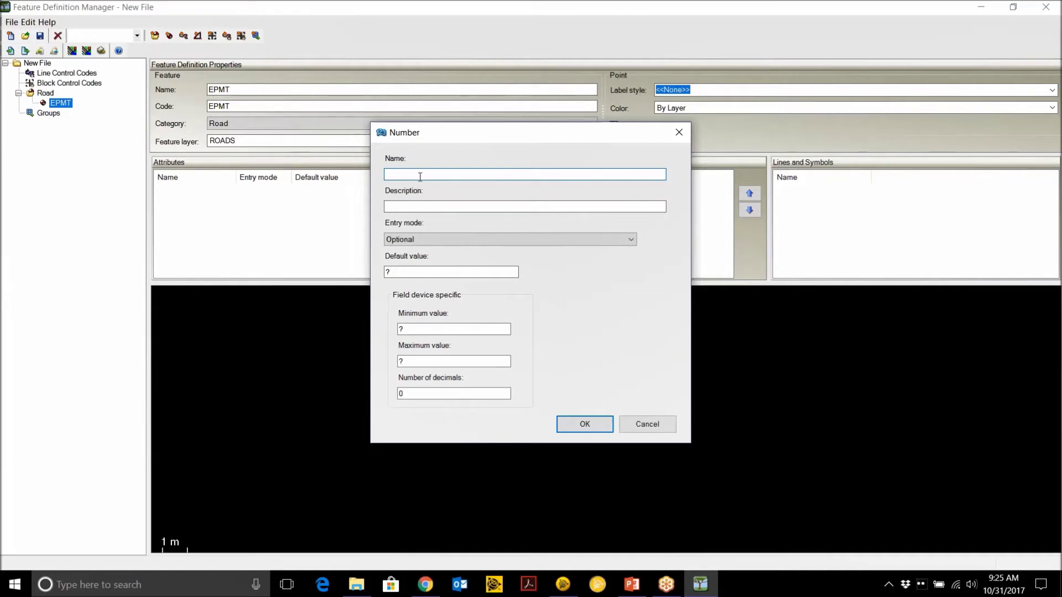
pyautogui.write('SIZE')
pyautogui.click(410, 207)
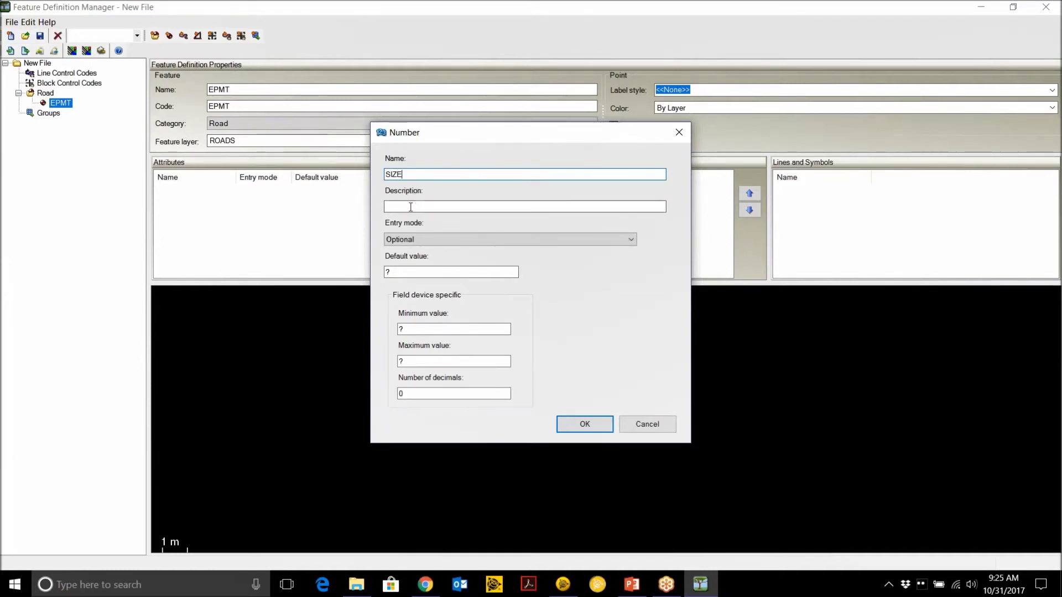
pyautogui.write('SIZE ')
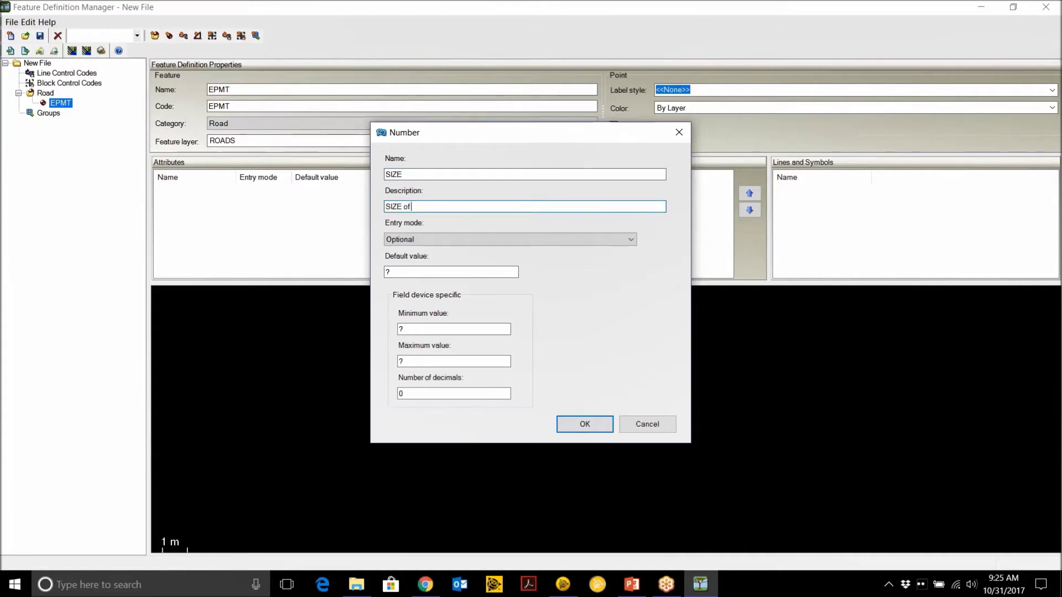
pyautogui.write('of tree')
# Step: Set the SIZE attribute's default value to 1, minimum to 1 and maximum to 40, then add it to the feature
pyautogui.click(435, 270)
pyautogui.press('BackSpace')
pyautogui.write('1')
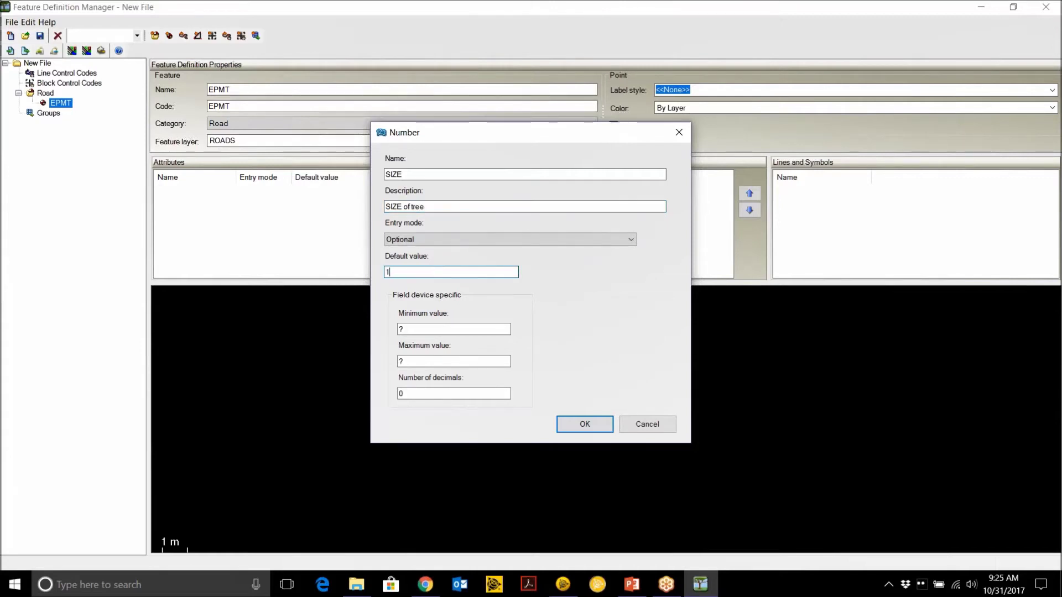
pyautogui.click(419, 330)
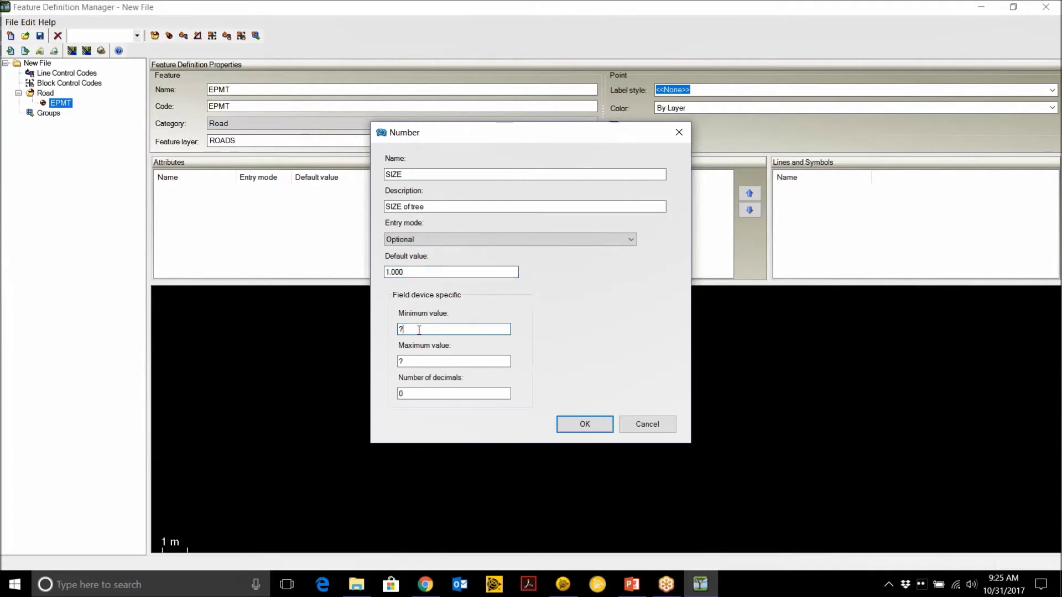
pyautogui.press('BackSpace')
pyautogui.write('1')
pyautogui.click(427, 360)
pyautogui.press('BackSpace')
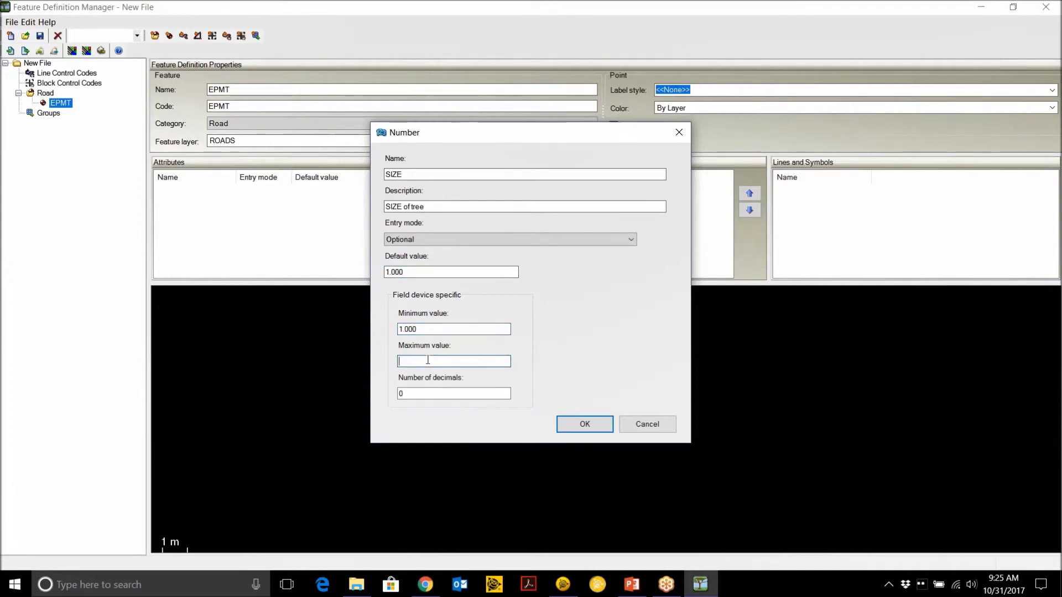
pyautogui.write('40')
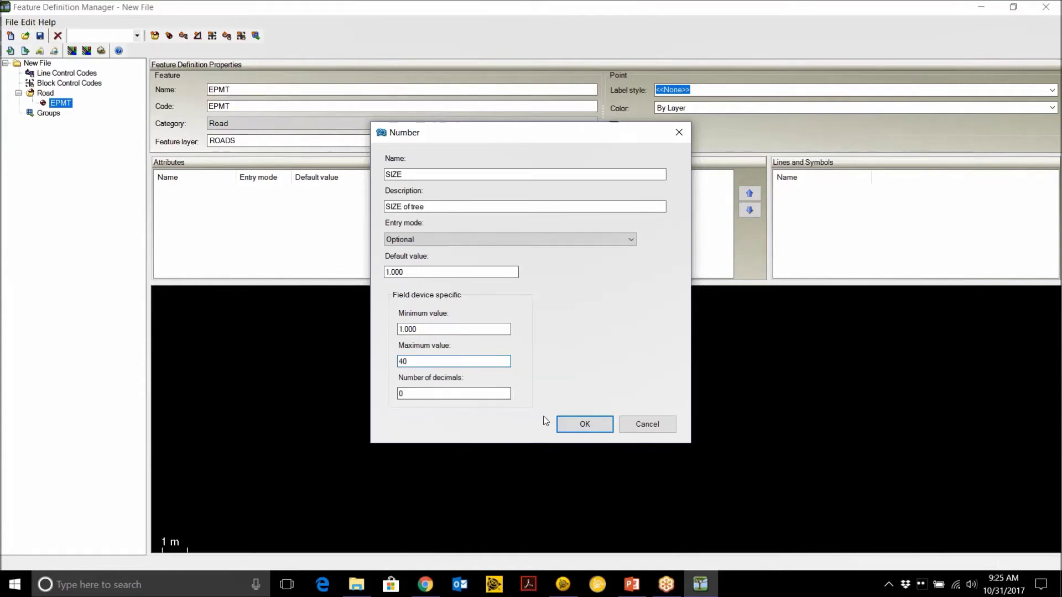
pyautogui.click(585, 424)
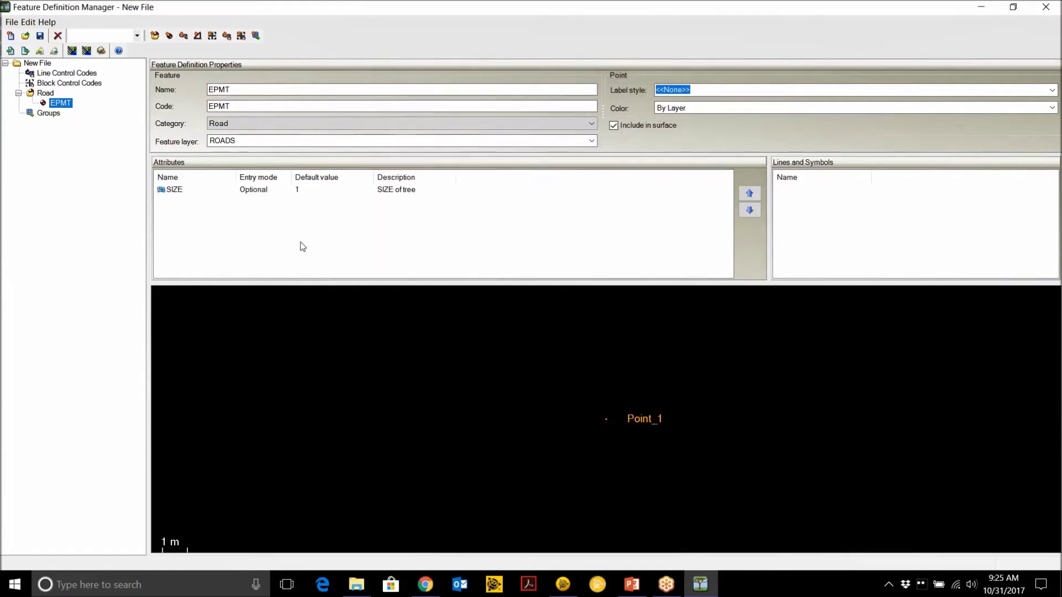
pyautogui.rightClick(241, 197)
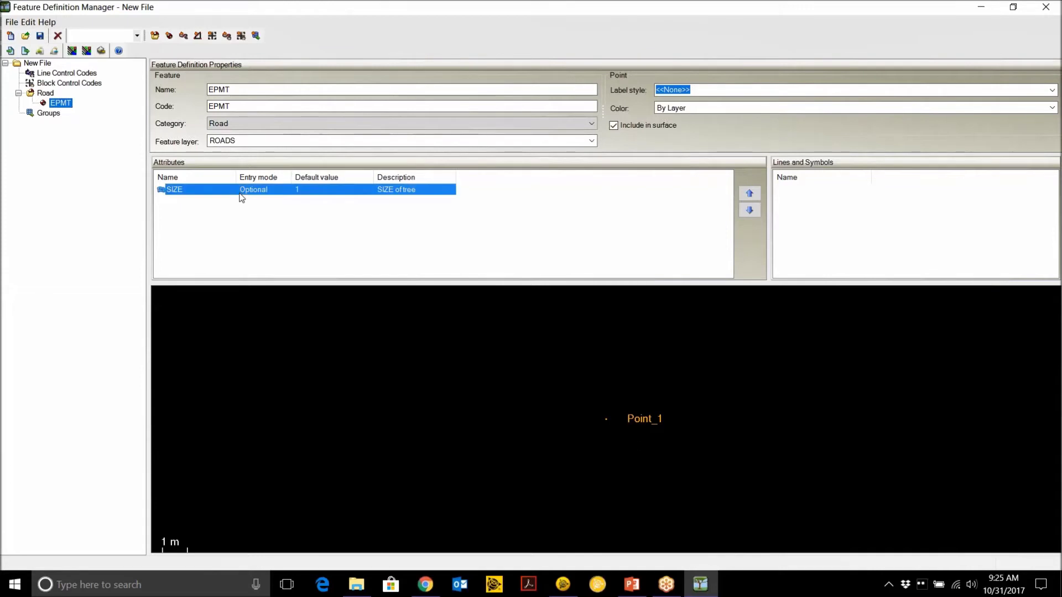
# Step: Start a new Text attribute for the EPMT feature with NAMES as both its name and description
pyautogui.moveTo(300, 202)
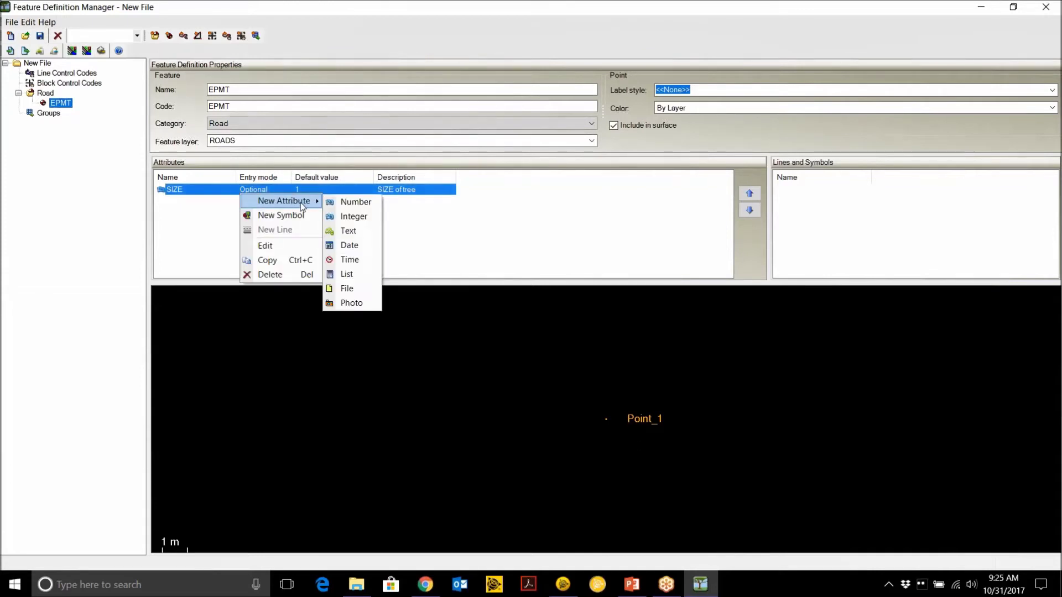
pyautogui.click(349, 232)
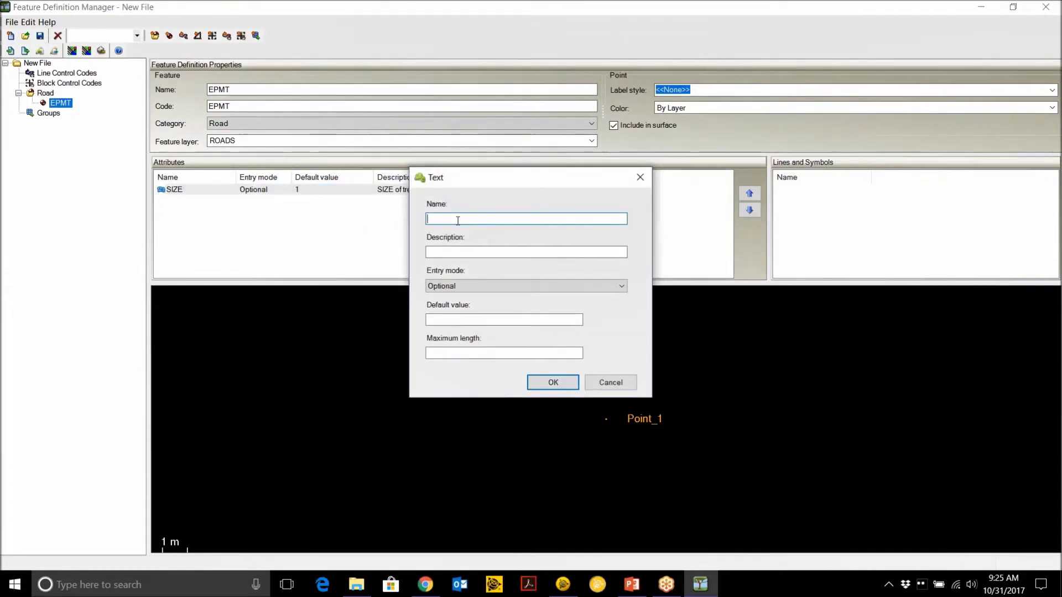
pyautogui.write('NAMES')
pyautogui.click(503, 249)
pyautogui.write('MAN')
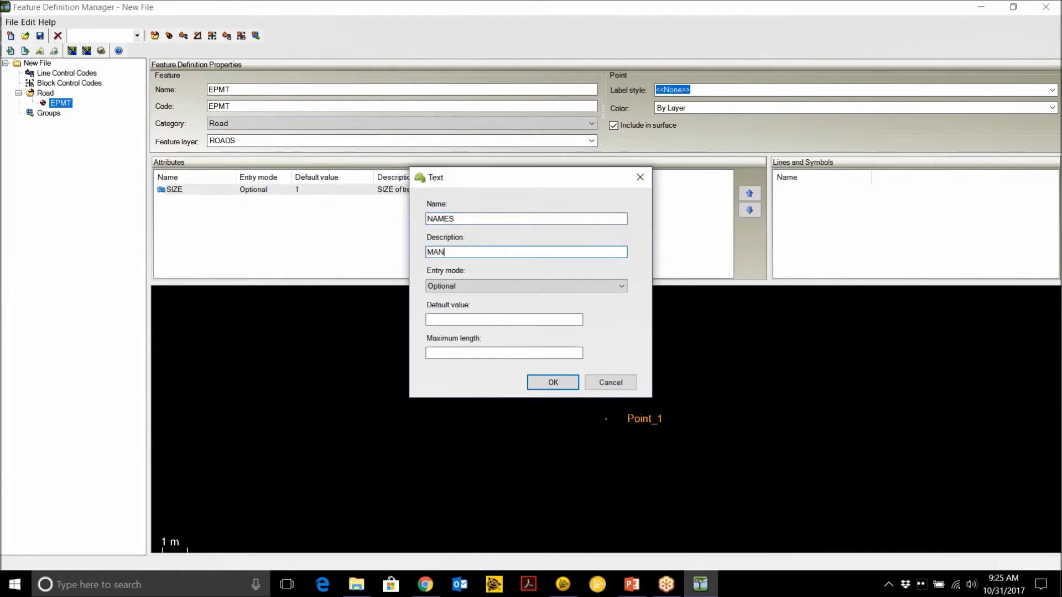
pyautogui.press('BackSpace')
pyautogui.press('BackSpace')
pyautogui.press('BackSpace')
pyautogui.write('NAMES')
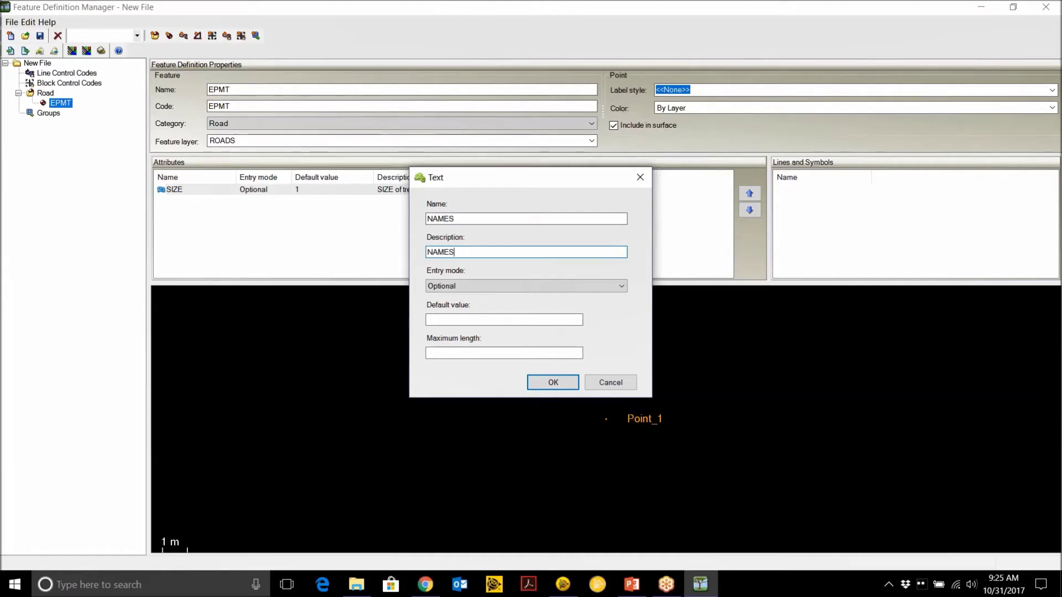
# Step: Keep the NAMES attribute's entry mode Optional, set its default value to 1 and maximum length to 40, and add it to the feature
pyautogui.click(620, 286)
pyautogui.click(611, 300)
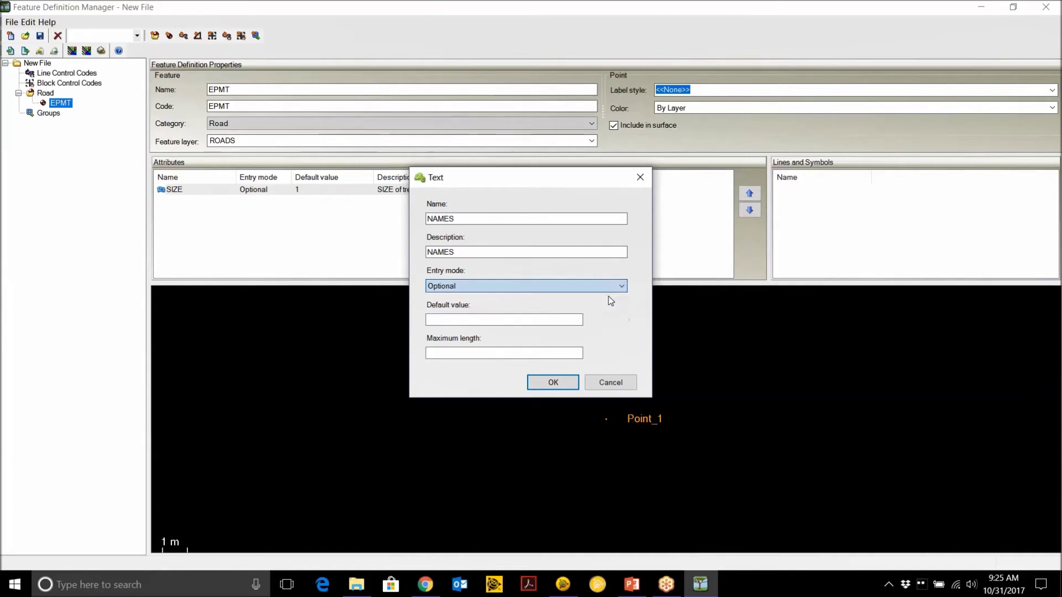
pyautogui.click(531, 320)
pyautogui.write('1')
pyautogui.click(484, 356)
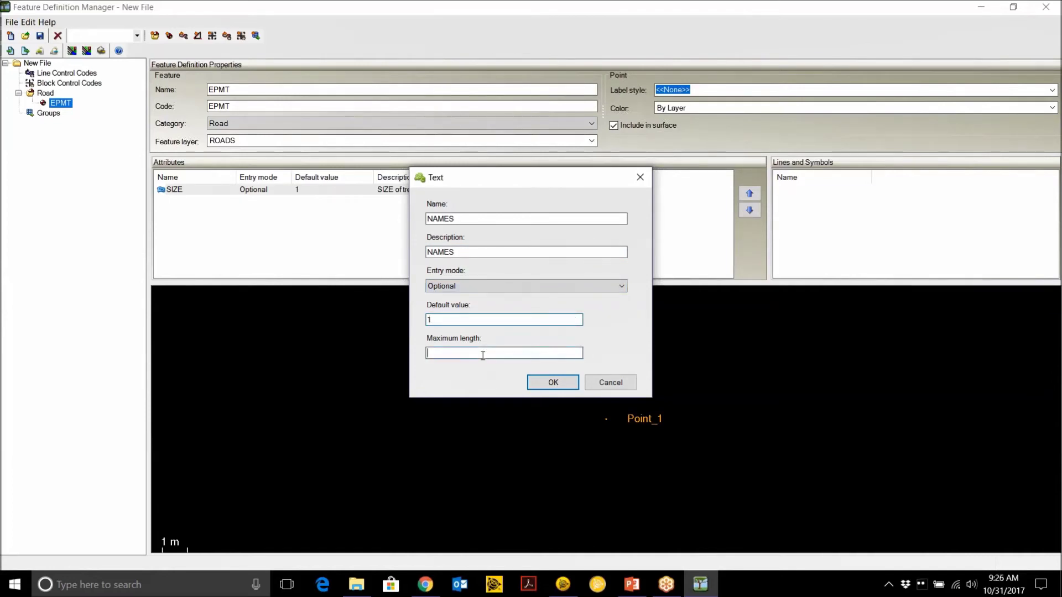
pyautogui.write('40')
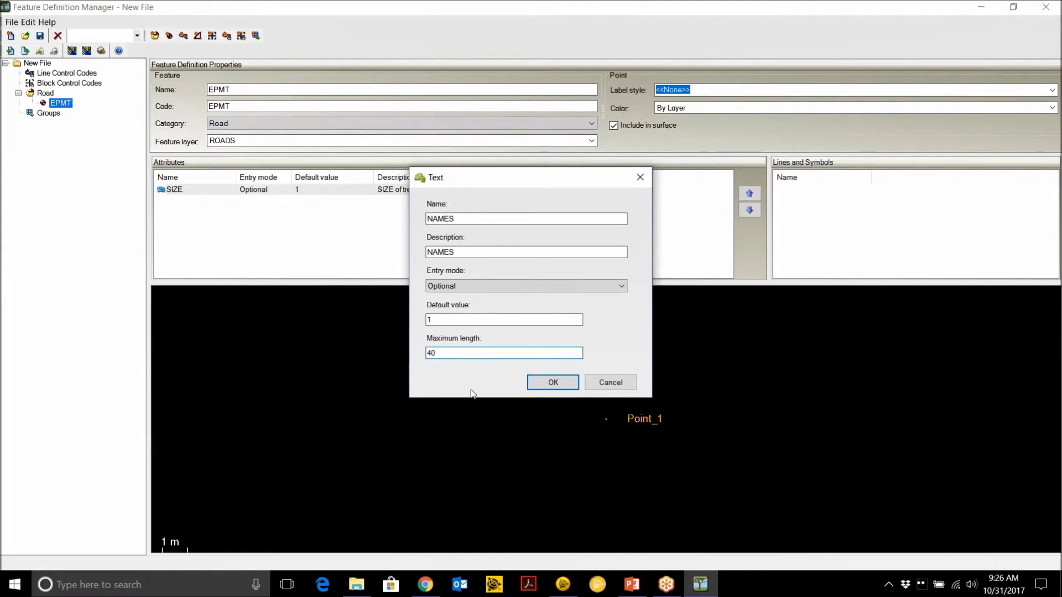
pyautogui.click(545, 380)
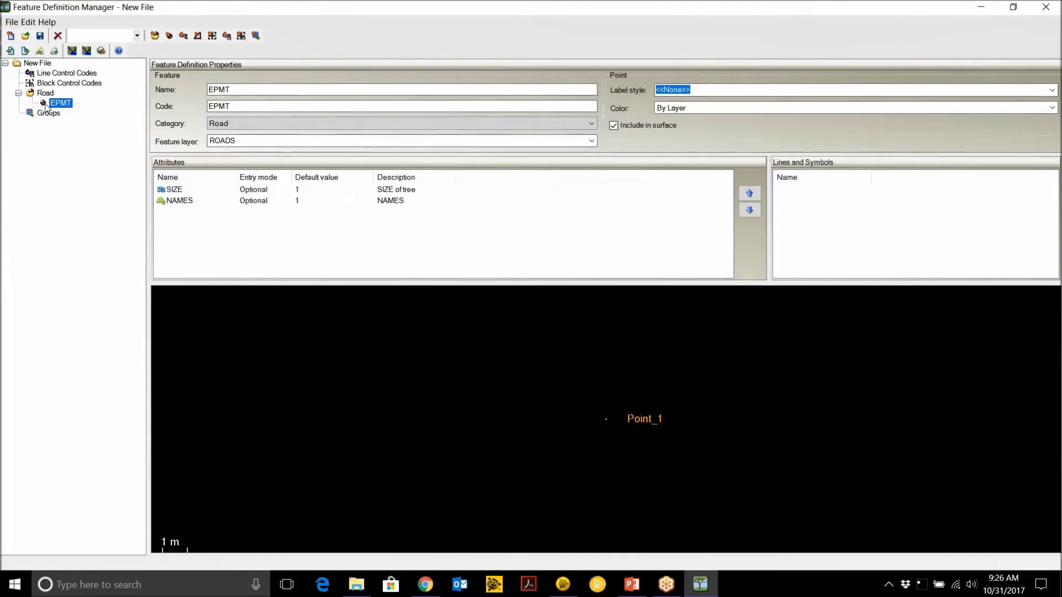
# Step: Create a line control code named Start with code ST that starts a new line joining sequence
pyautogui.click(62, 75)
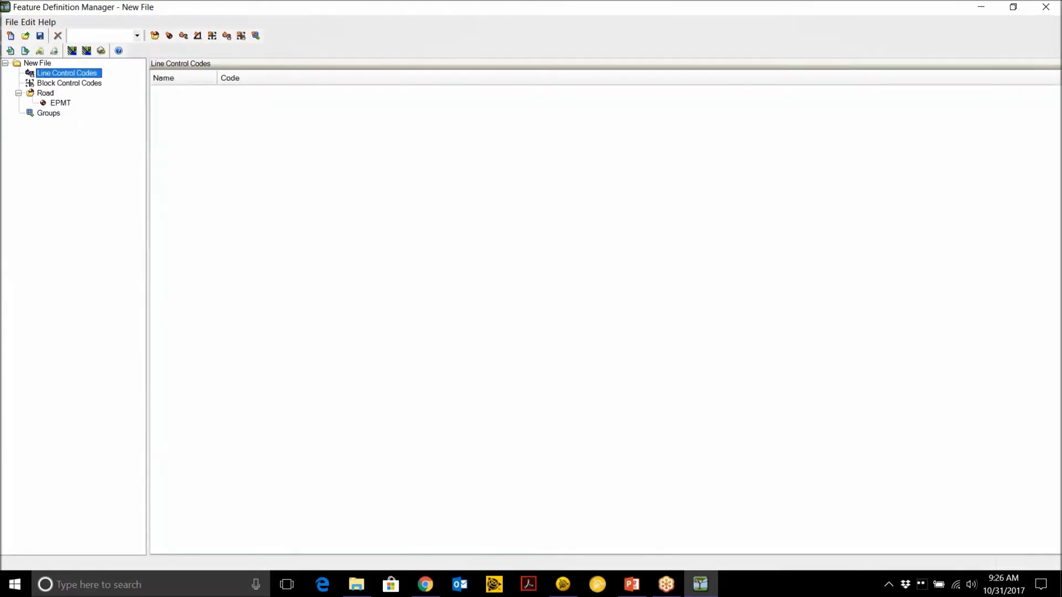
pyautogui.rightClick(87, 72)
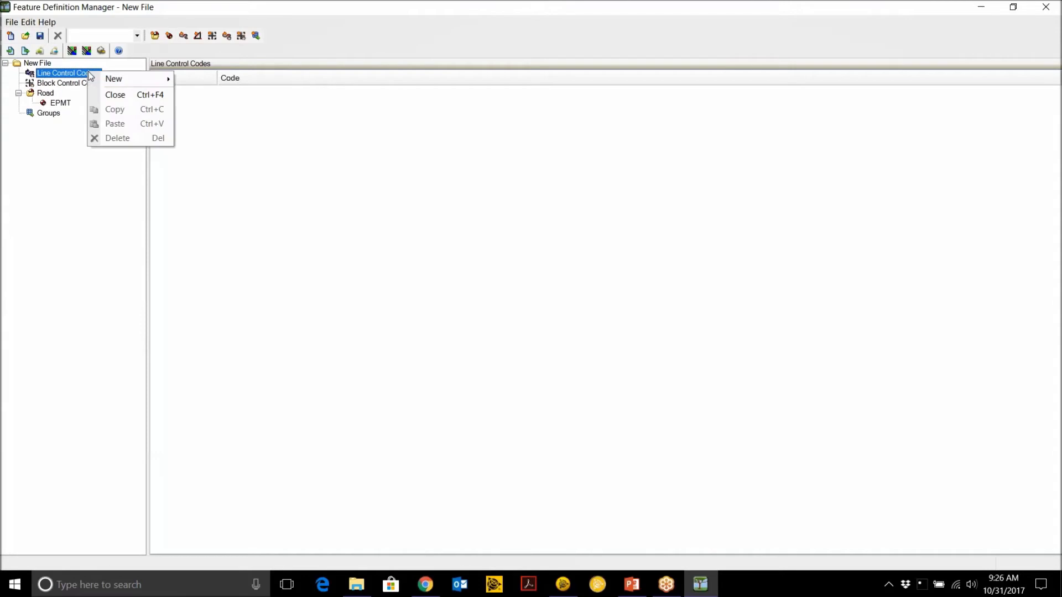
pyautogui.moveTo(112, 82)
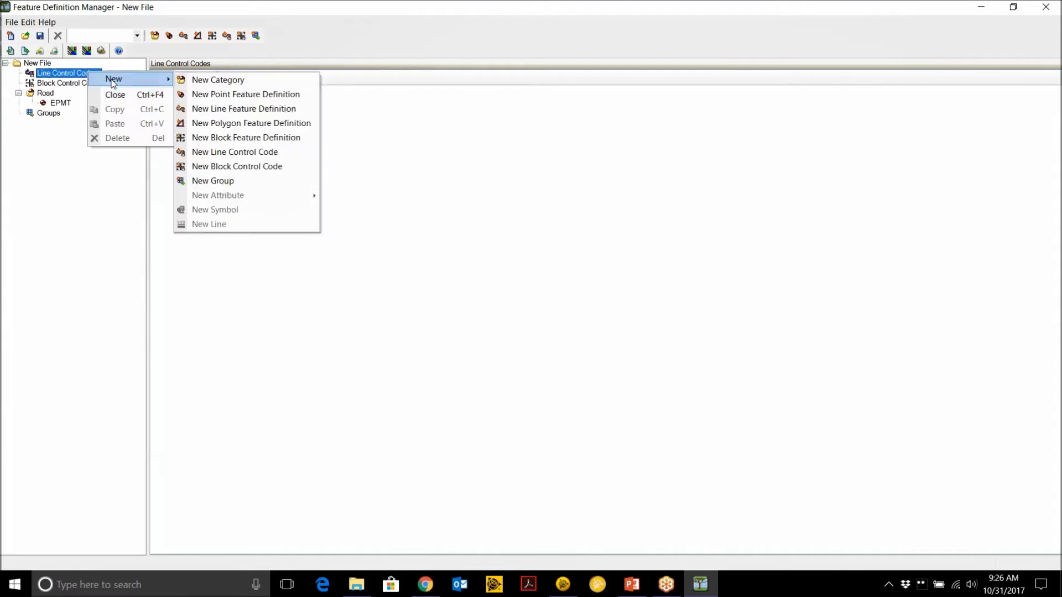
pyautogui.click(248, 153)
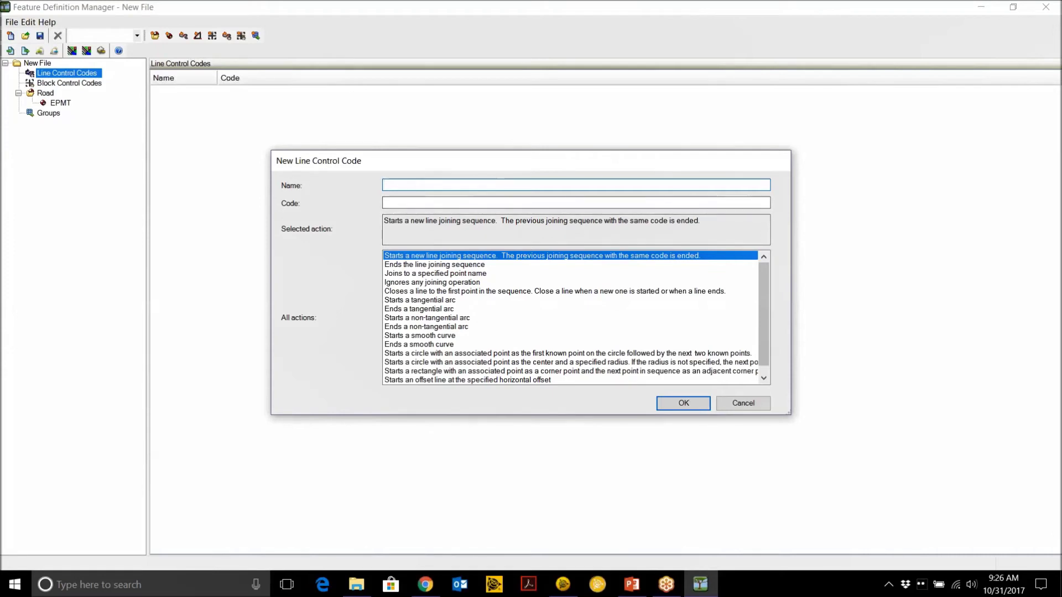
pyautogui.write('Start')
pyautogui.click(430, 202)
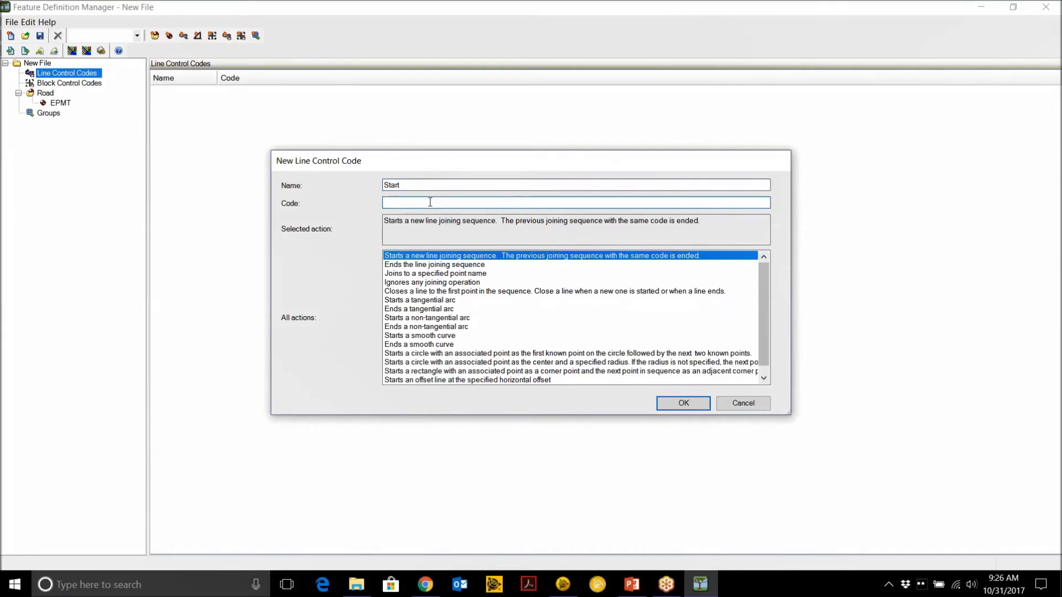
pyautogui.write('ST')
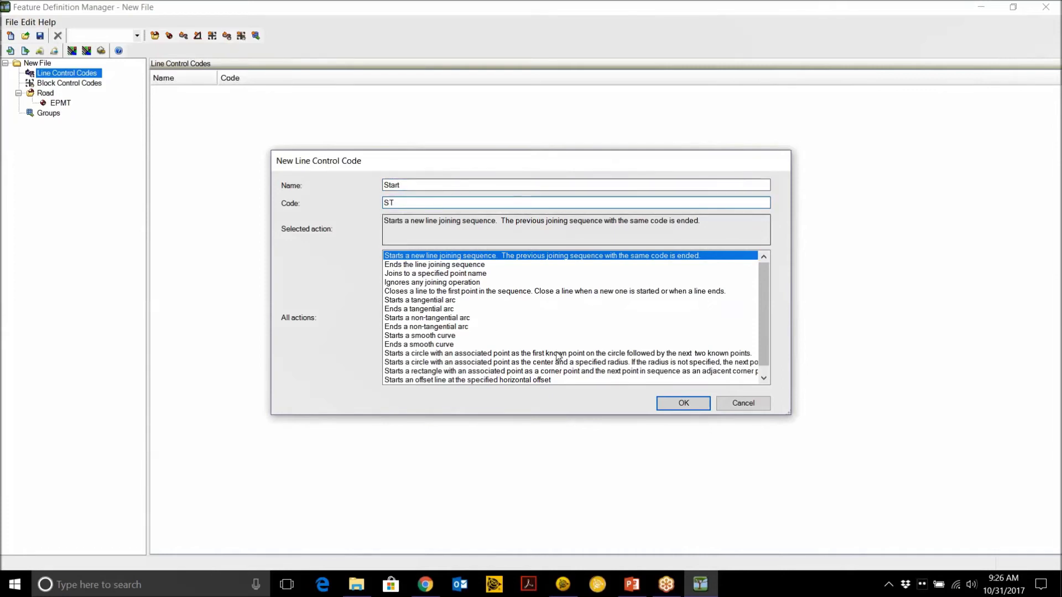
pyautogui.click(672, 408)
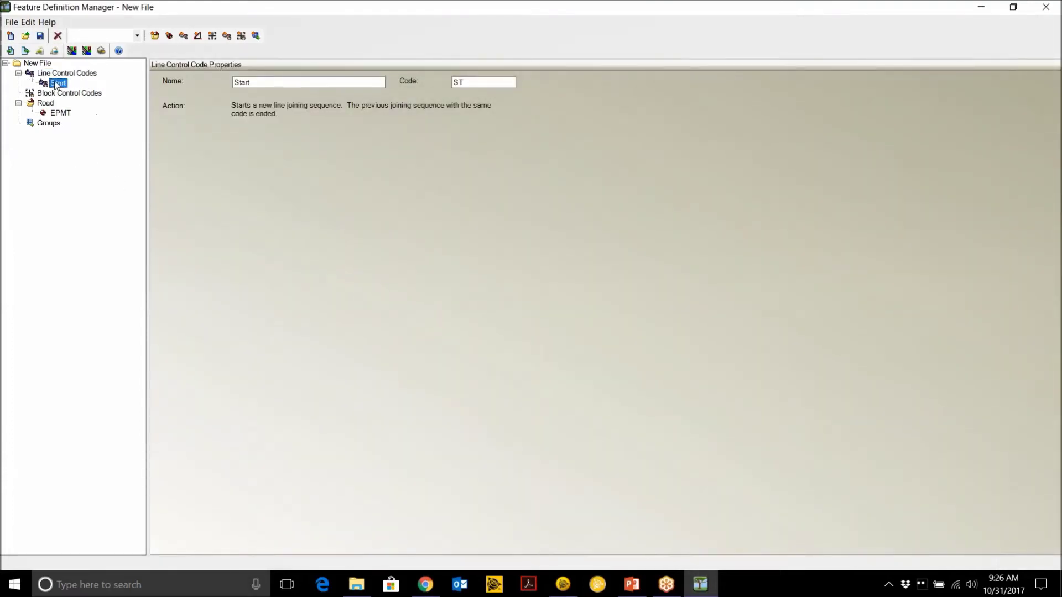
# Step: Add a new feature category named Ground
pyautogui.click(61, 113)
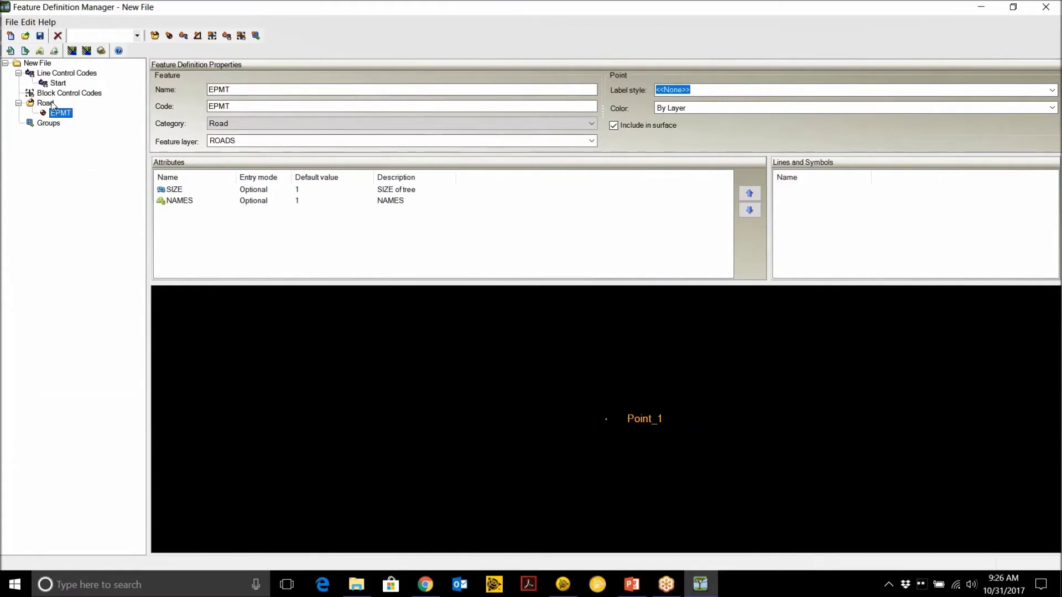
pyautogui.rightClick(46, 104)
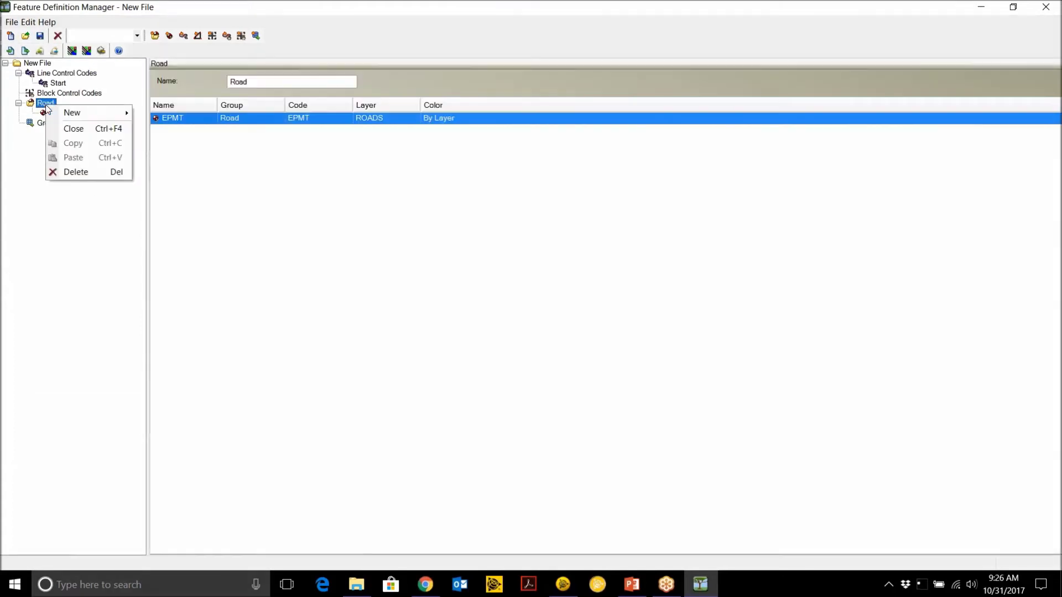
pyautogui.moveTo(92, 116)
pyautogui.click(160, 112)
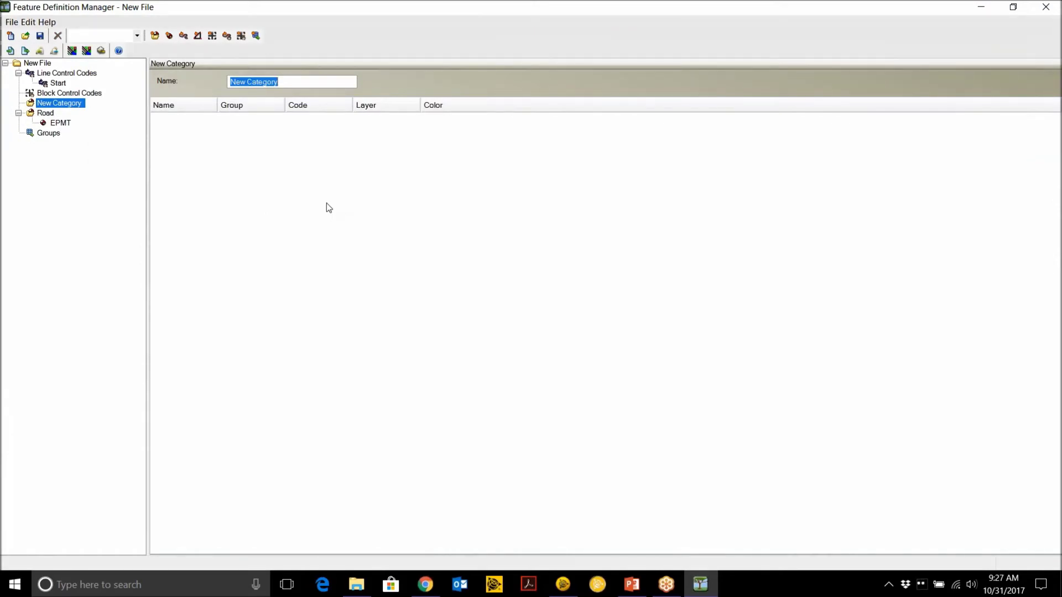
pyautogui.write('Ground')
pyautogui.press('Return')
# Step: Start a point feature definition in the Ground category with the name GROUND Shot and code GS
pyautogui.rightClick(87, 158)
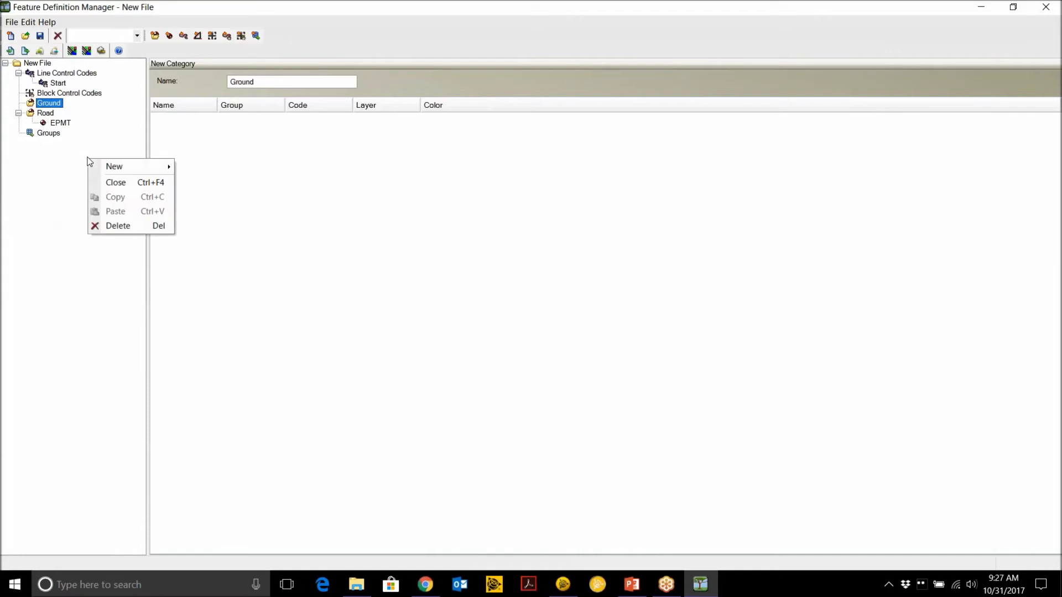
pyautogui.click(60, 108)
pyautogui.rightClick(62, 106)
pyautogui.moveTo(83, 111)
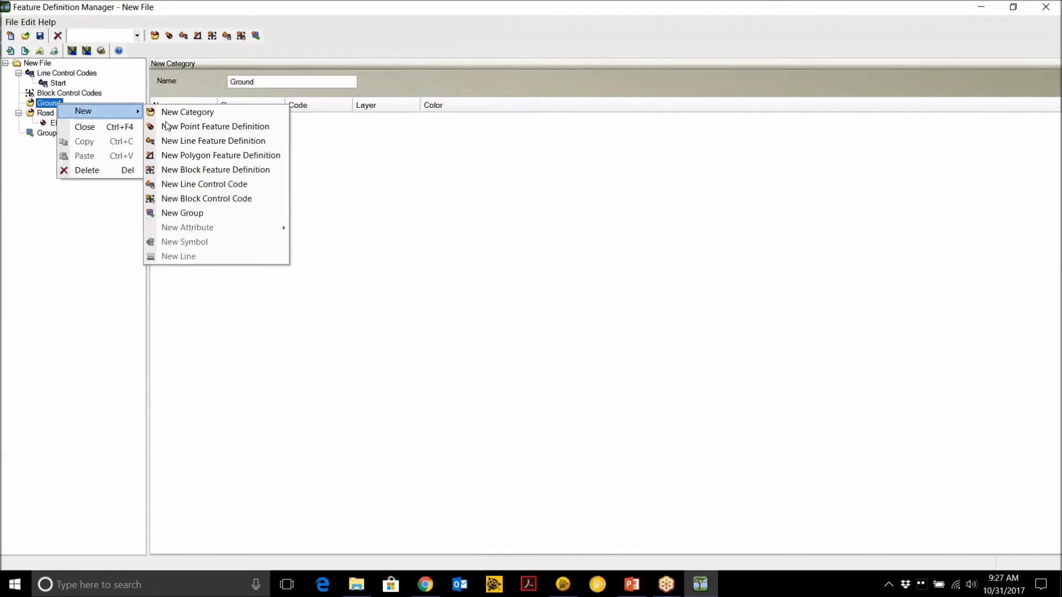
pyautogui.click(185, 127)
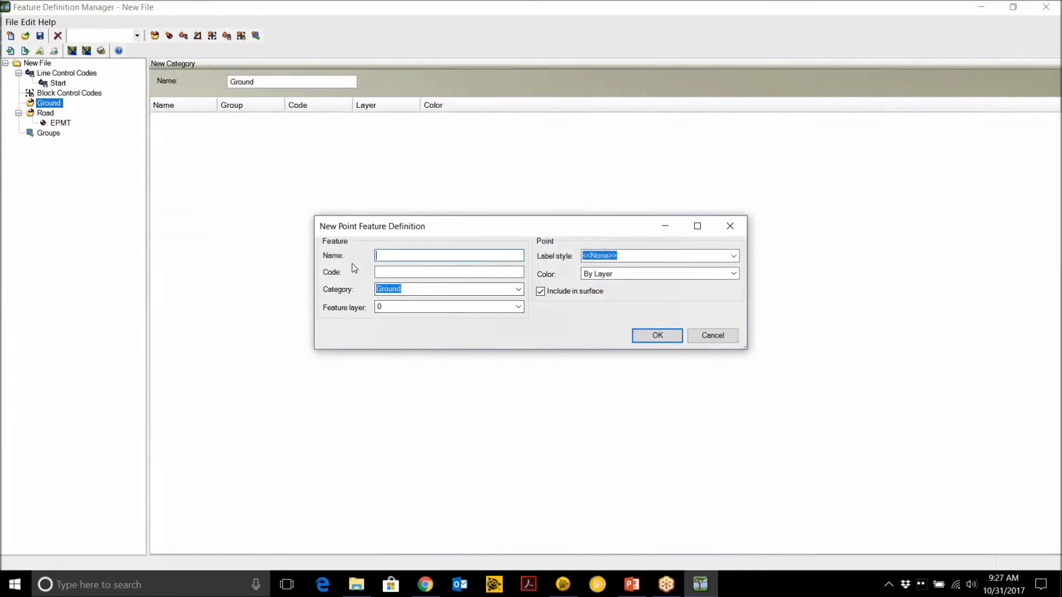
pyautogui.write('GROUND Shot')
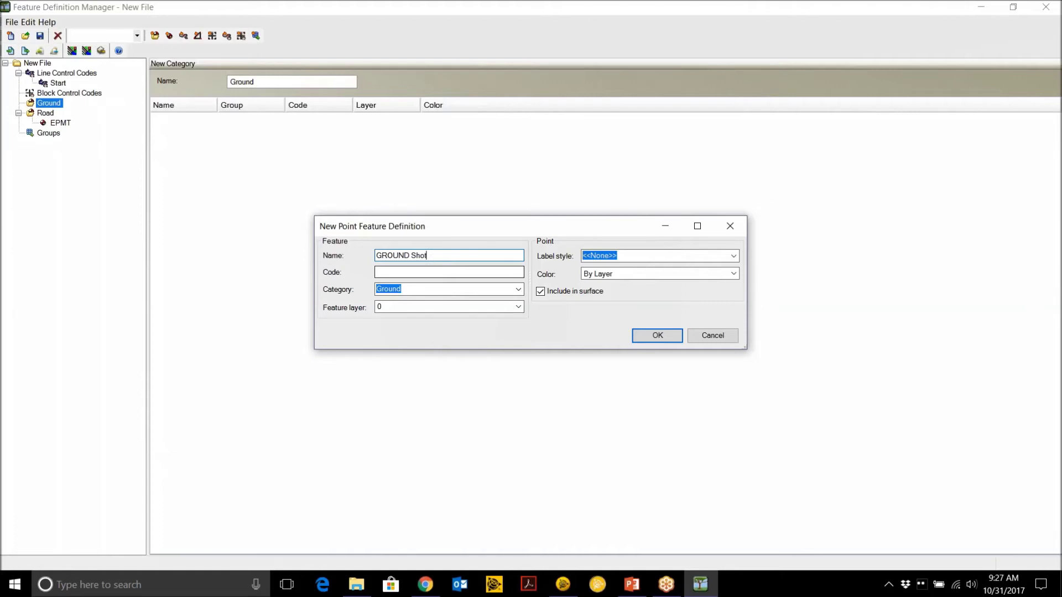
pyautogui.click(425, 272)
pyautogui.write('GS')
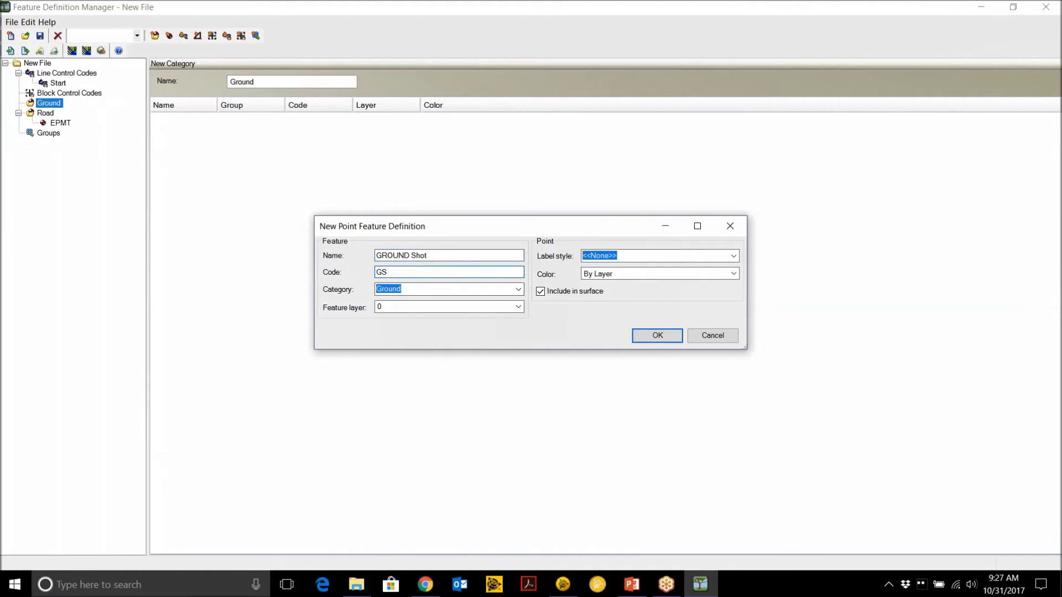
# Step: Create a red layer named GROUND as the feature layer and accept the GROUND Shot point feature definition
pyautogui.click(518, 307)
pyautogui.click(473, 343)
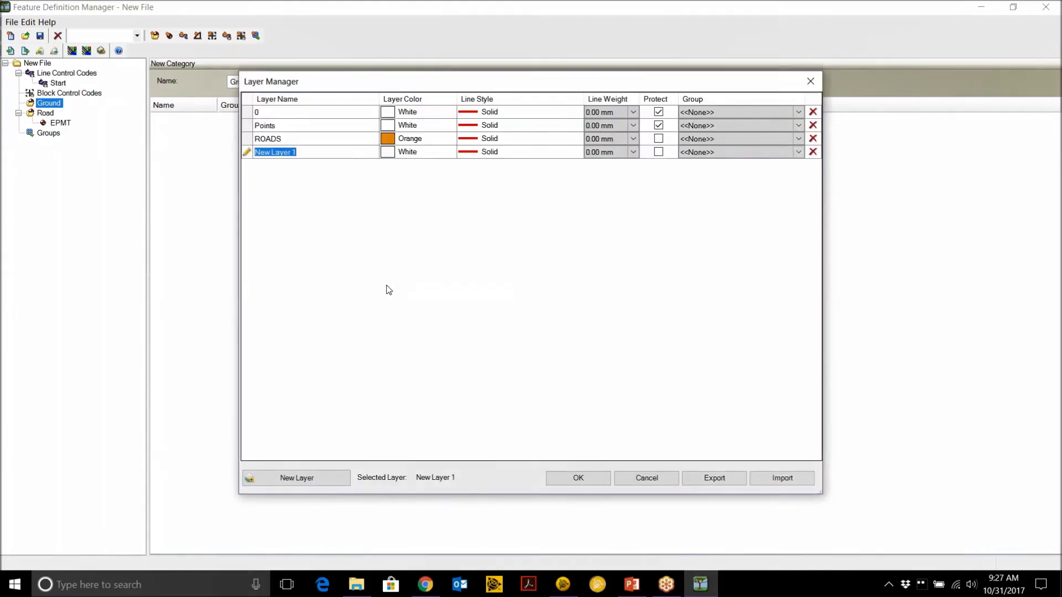
pyautogui.write('GROUND')
pyautogui.click(389, 153)
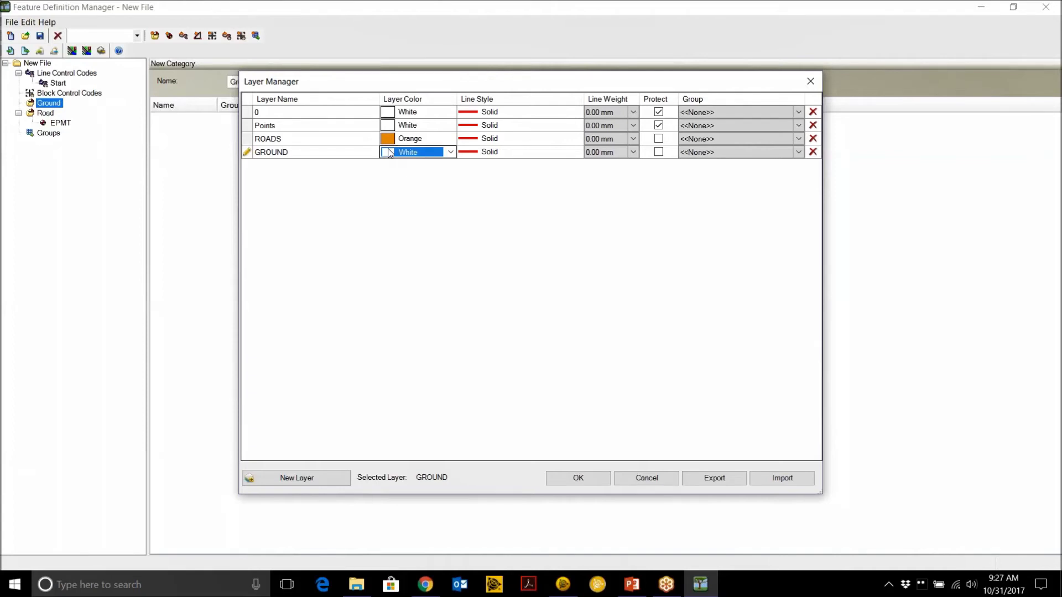
pyautogui.click(451, 153)
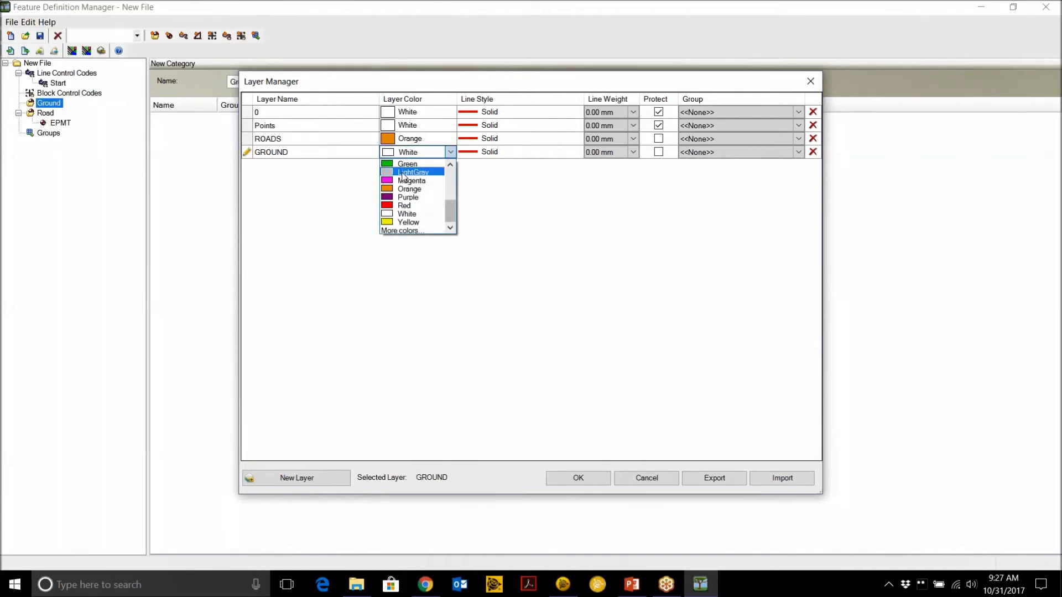
pyautogui.click(405, 205)
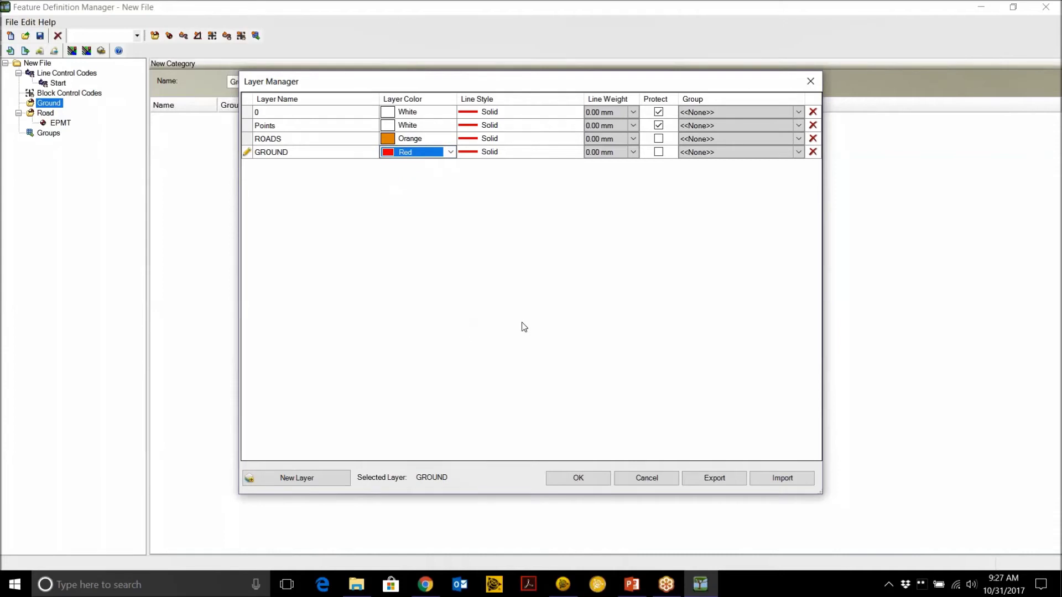
pyautogui.click(578, 477)
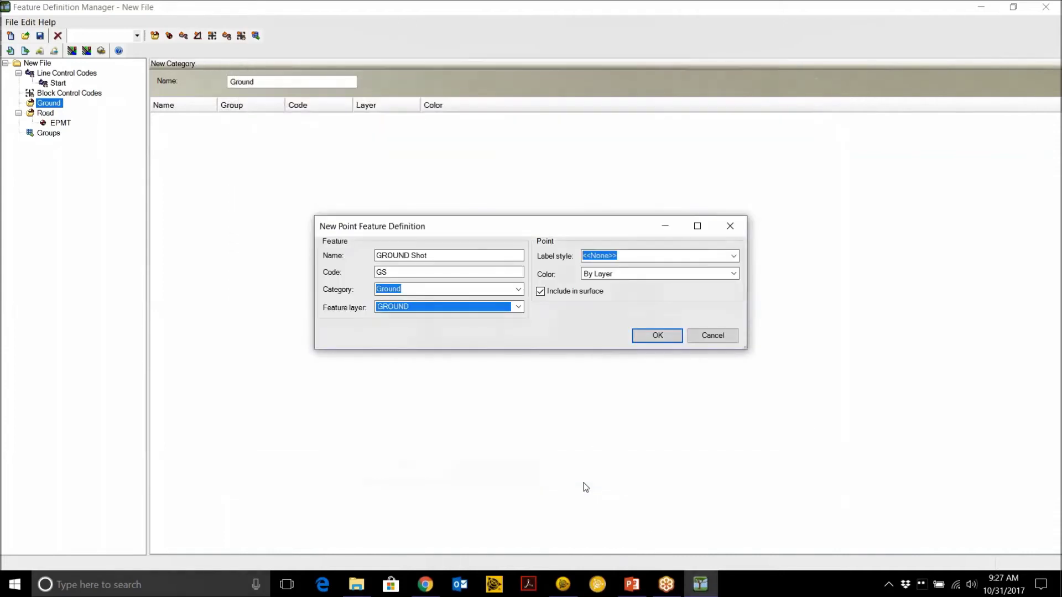
pyautogui.click(658, 336)
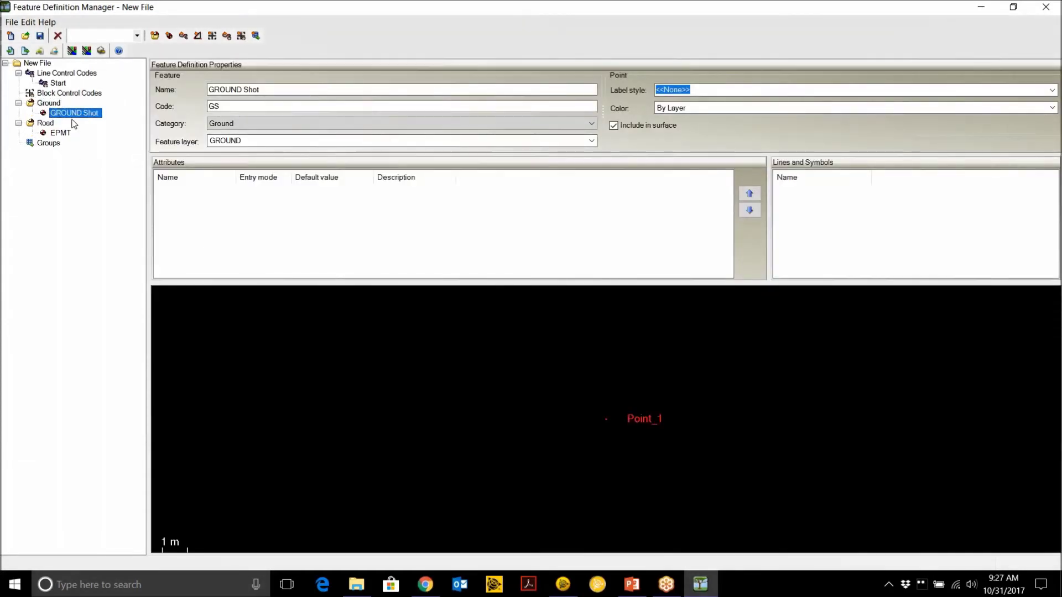
# Step: Create a line feature definition named EGDE WOODS with code EW in the Ground category on the GROUND layer
pyautogui.rightClick(68, 115)
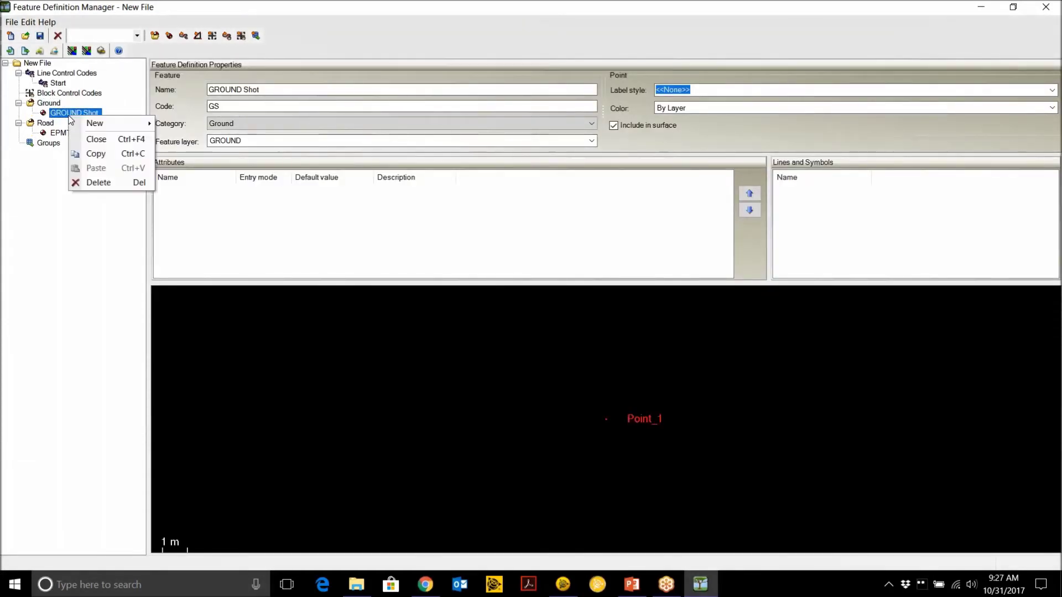
pyautogui.moveTo(83, 125)
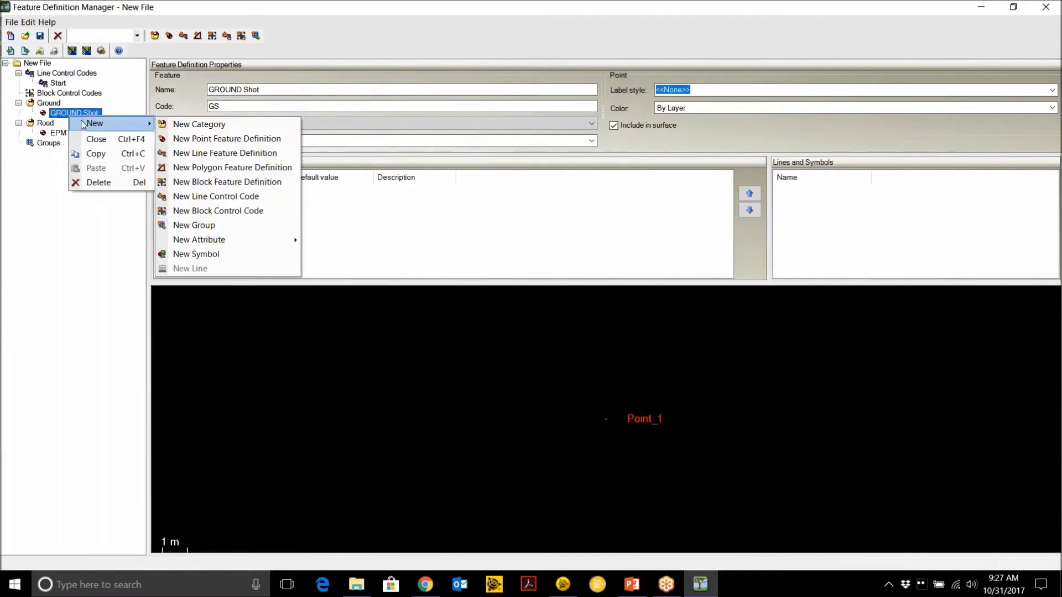
pyautogui.click(216, 158)
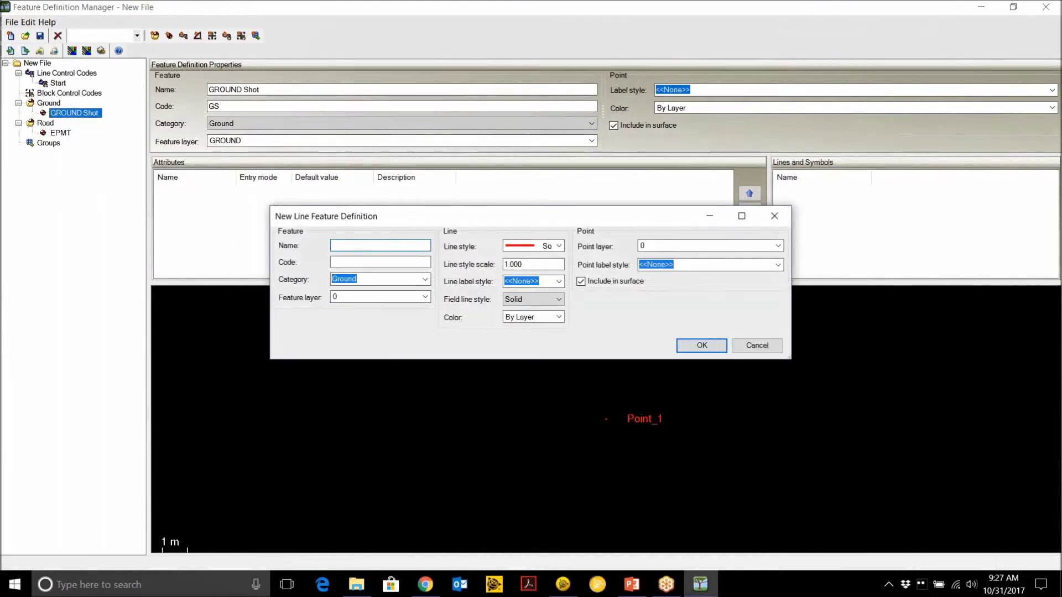
pyautogui.write('EGDE')
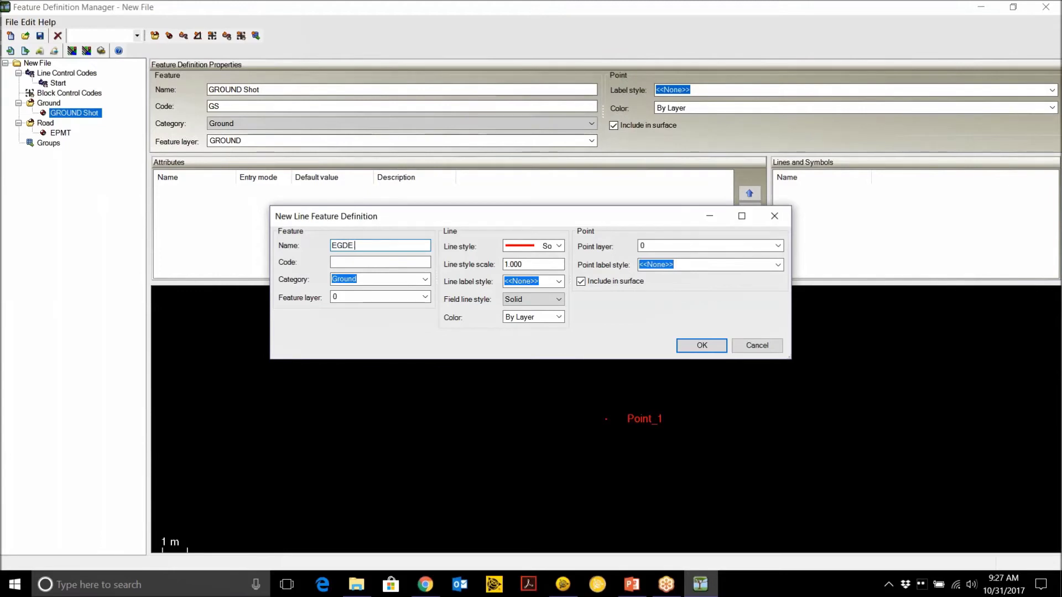
pyautogui.write(' WOODS')
pyautogui.click(360, 263)
pyautogui.write('EW')
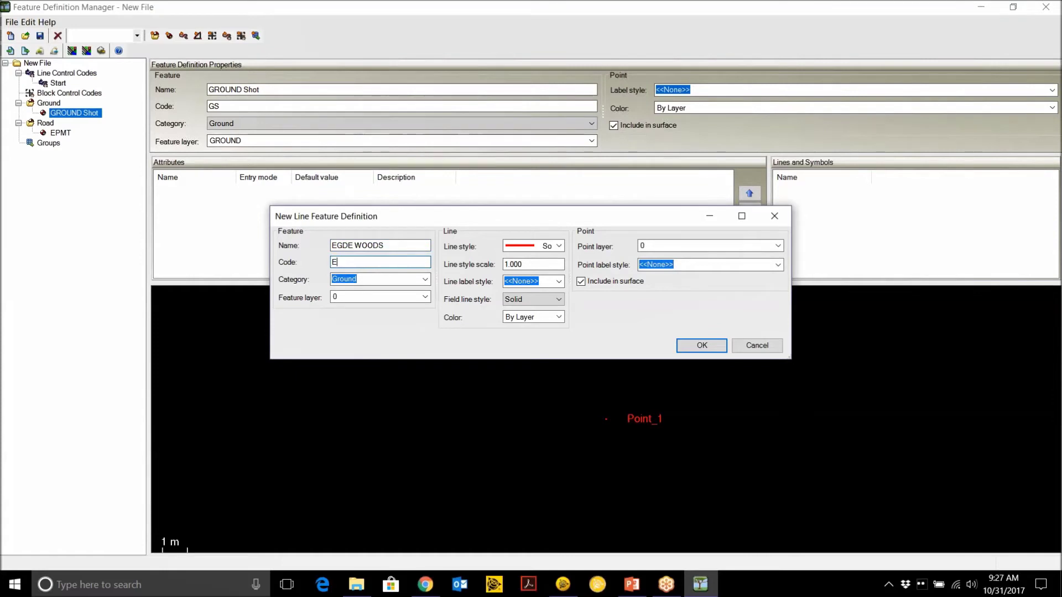
pyautogui.click(423, 297)
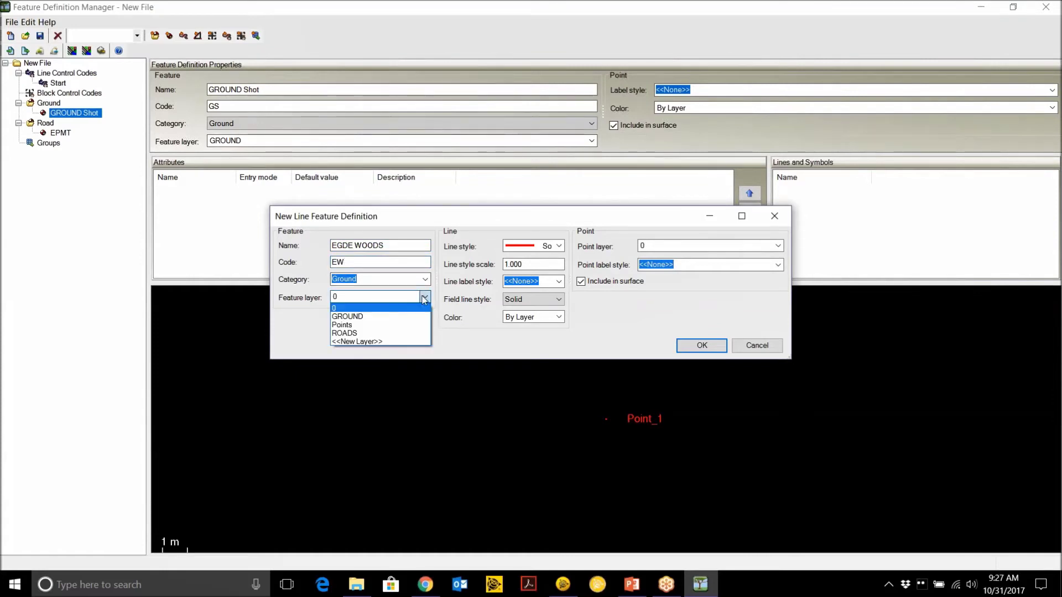
pyautogui.click(386, 317)
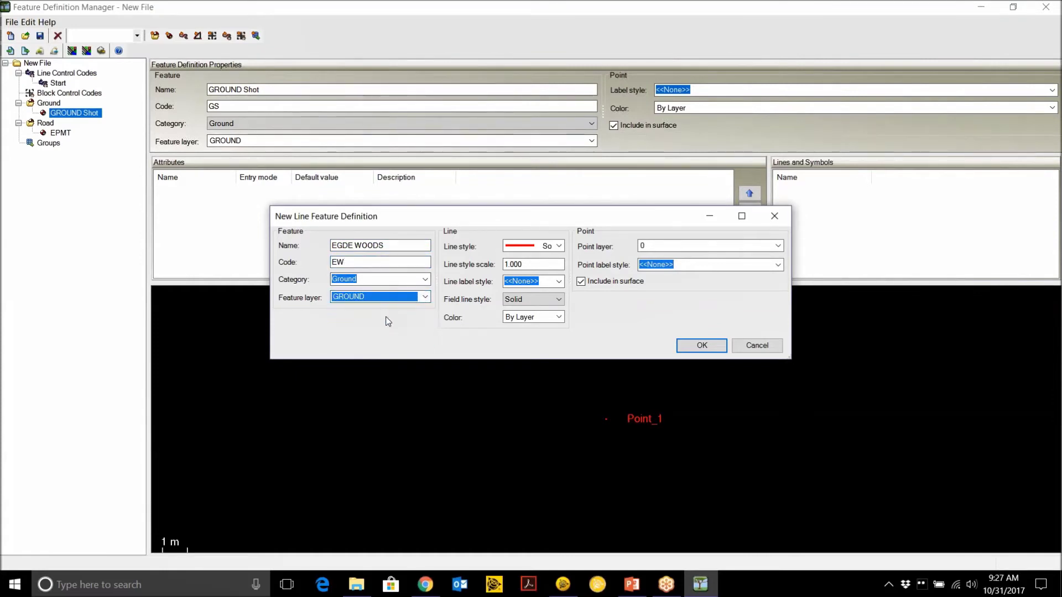
pyautogui.click(702, 345)
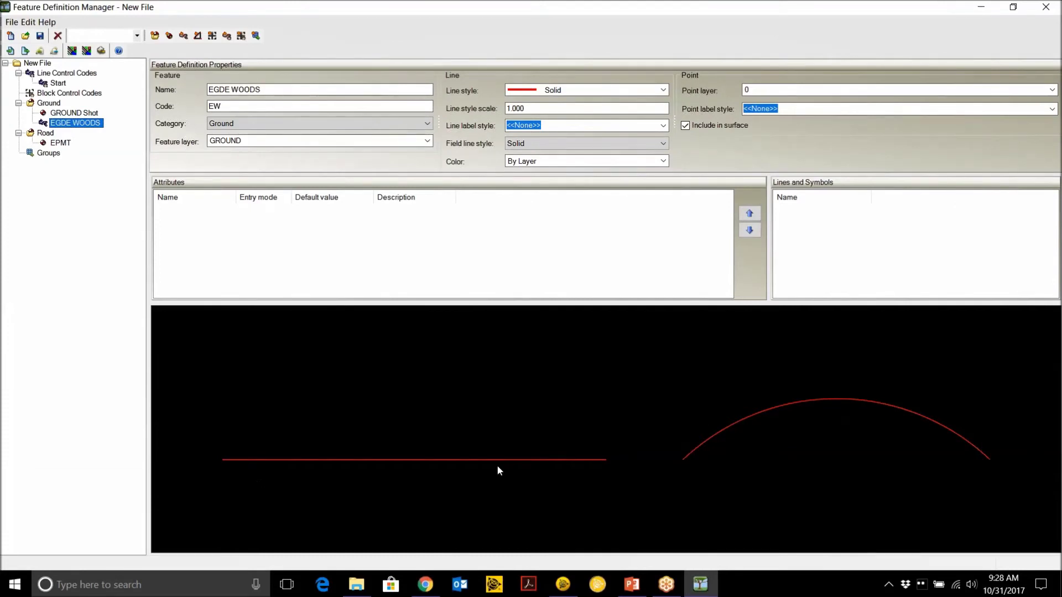
pyautogui.click(74, 111)
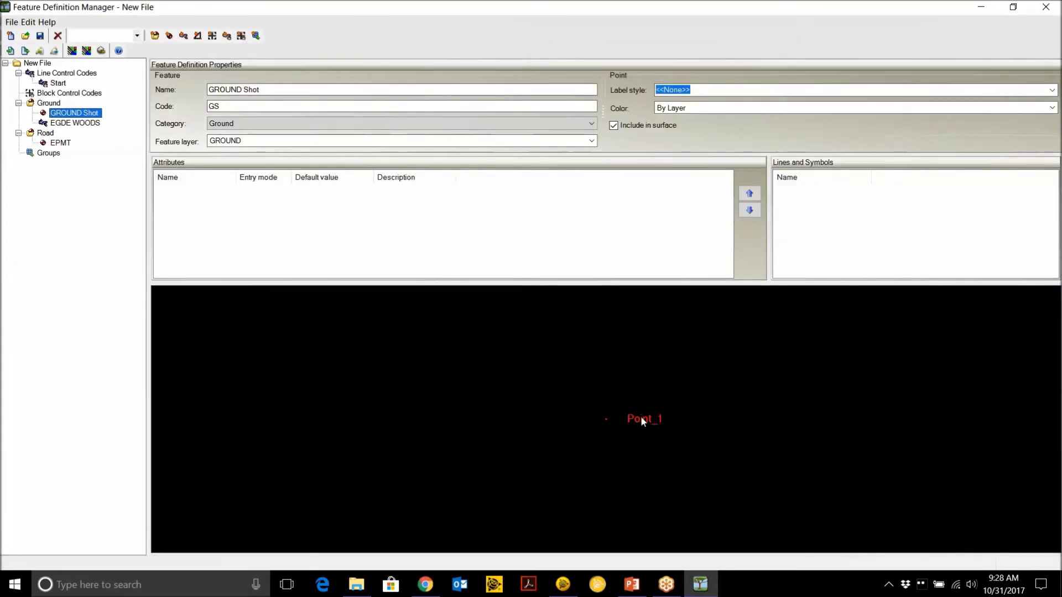
pyautogui.click(72, 124)
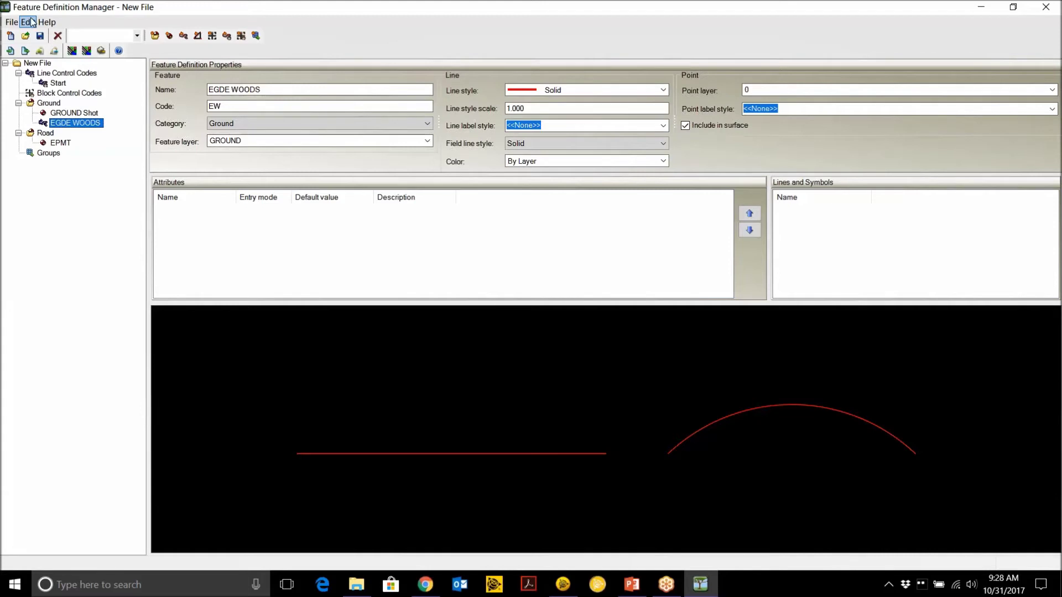
pyautogui.click(12, 22)
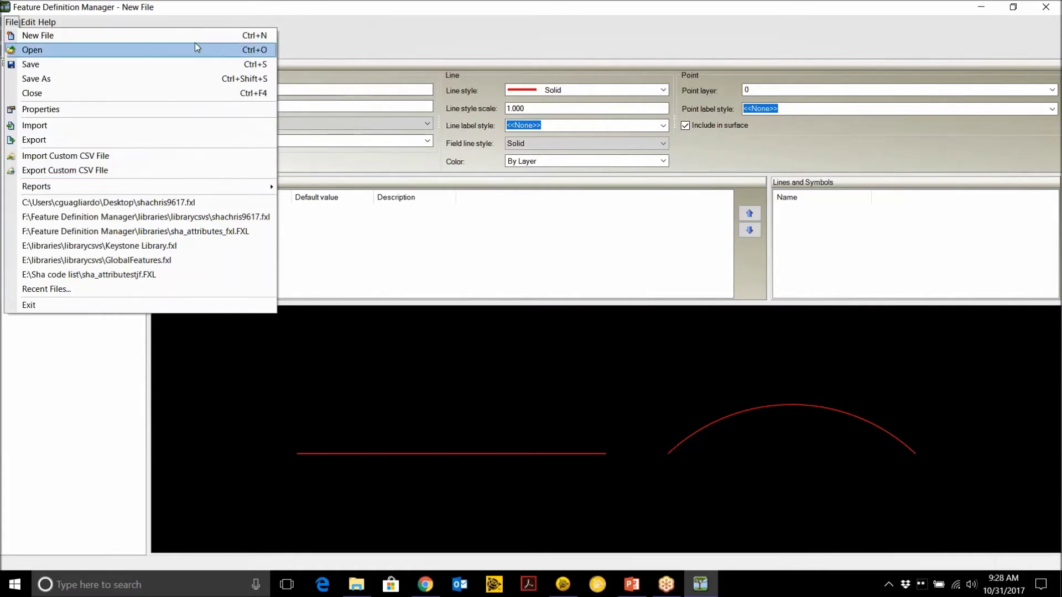
pyautogui.click(422, 376)
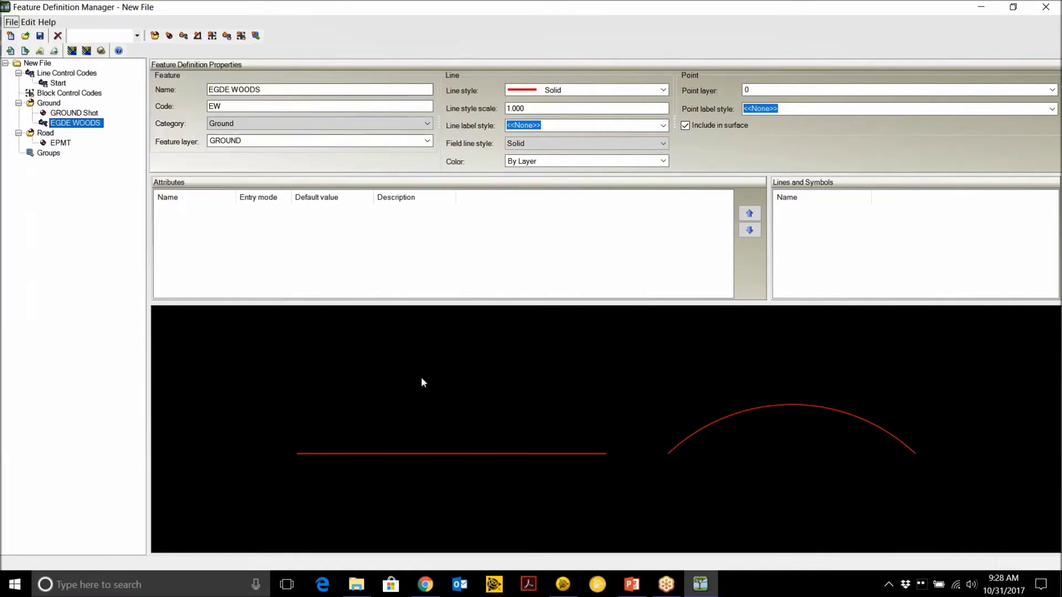
# Step: Create a line feature definition named END with code END in the Ground category on the Points layer
pyautogui.click(66, 75)
pyautogui.rightClick(65, 75)
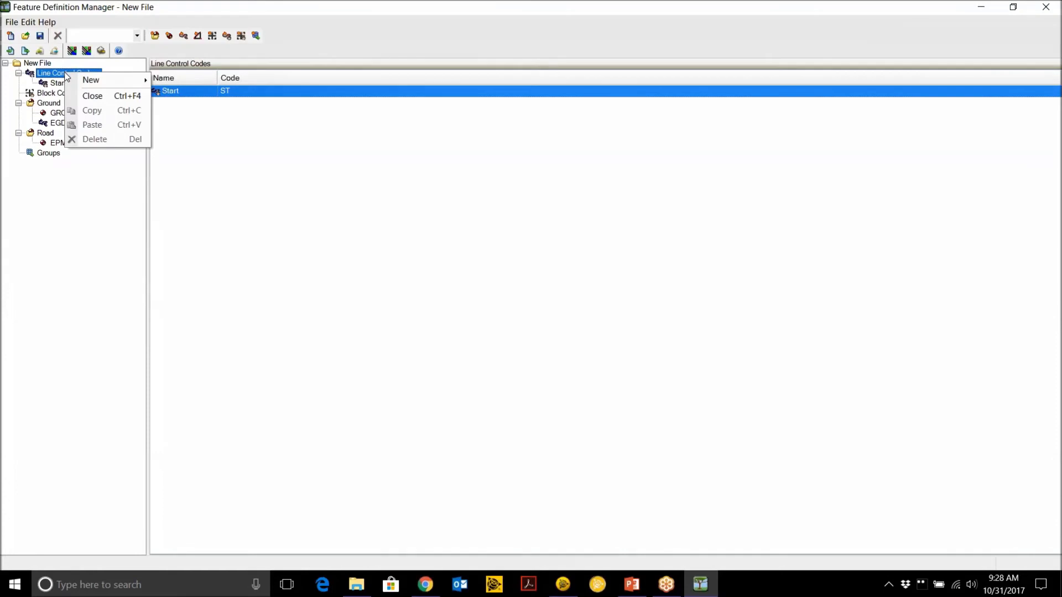
pyautogui.moveTo(84, 81)
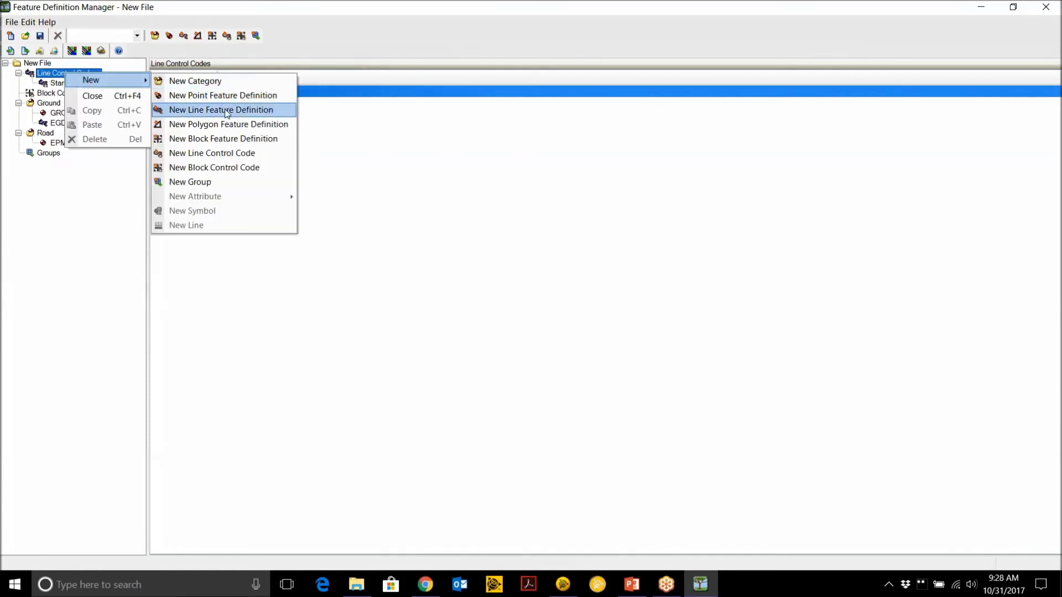
pyautogui.click(224, 110)
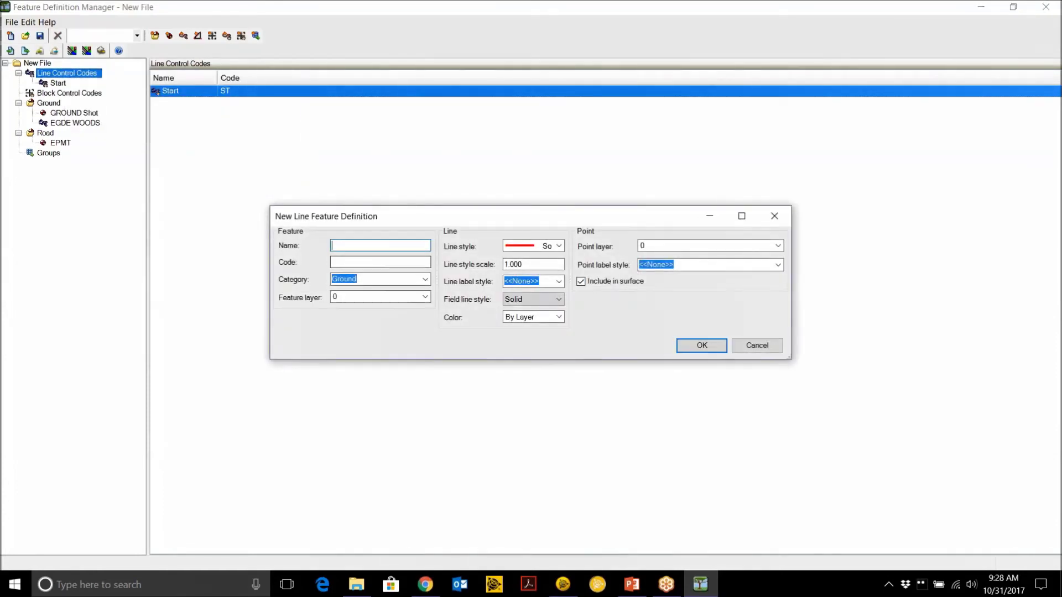
pyautogui.write('ENDEN')
pyautogui.click(424, 297)
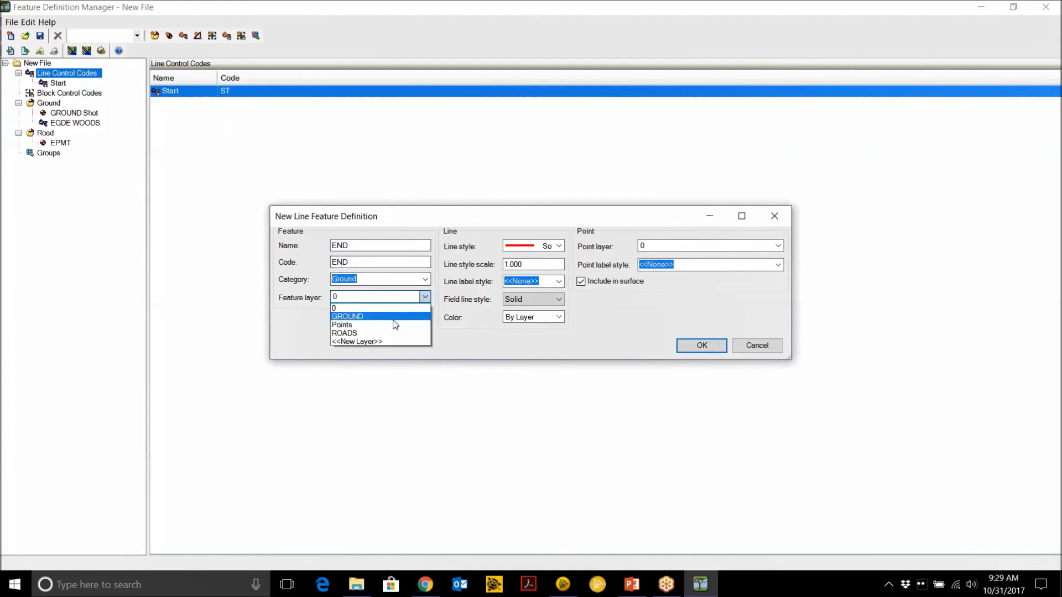
pyautogui.click(382, 325)
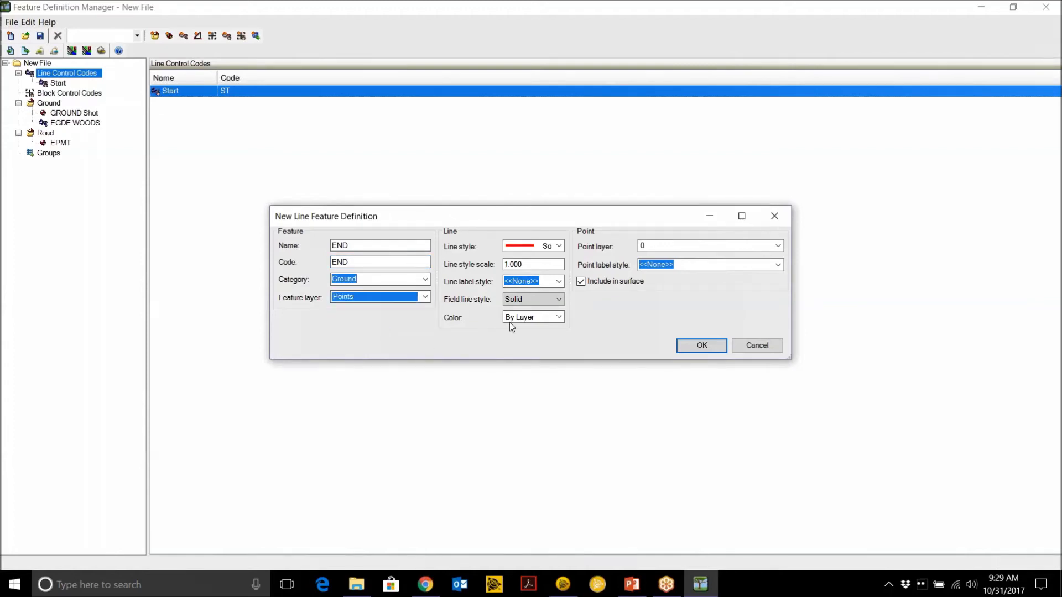
pyautogui.click(706, 348)
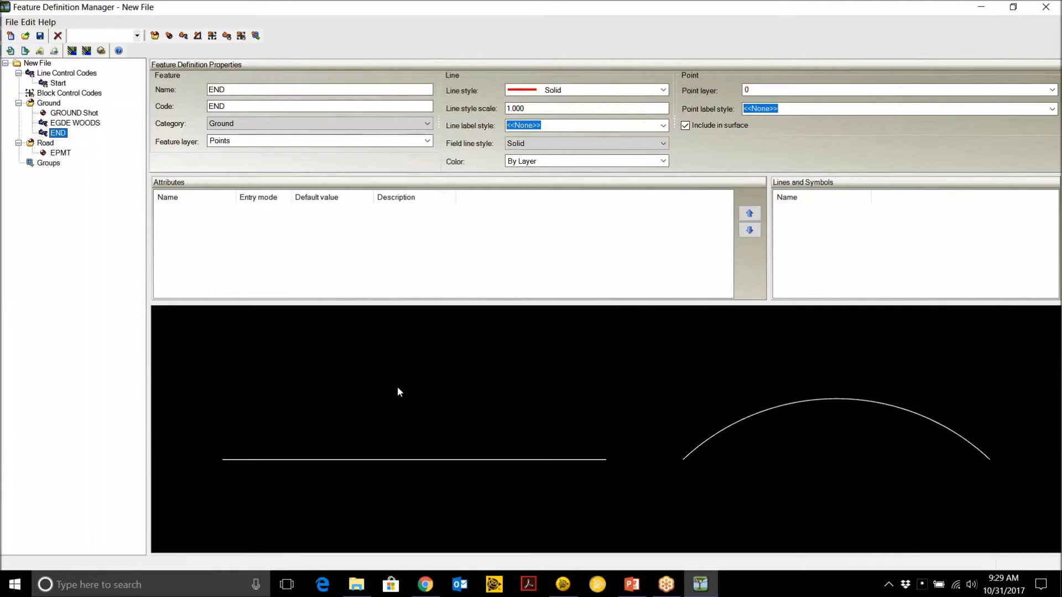
pyautogui.moveTo(712, 586)
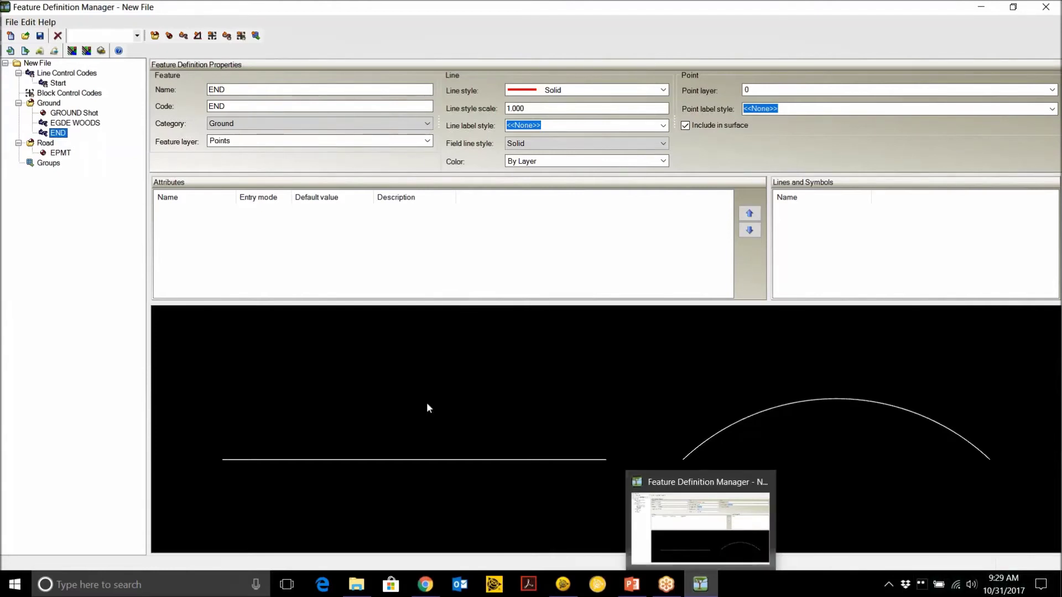
# Step: Add another feature category, keeping its default name New Category
pyautogui.rightClick(50, 104)
pyautogui.moveTo(83, 110)
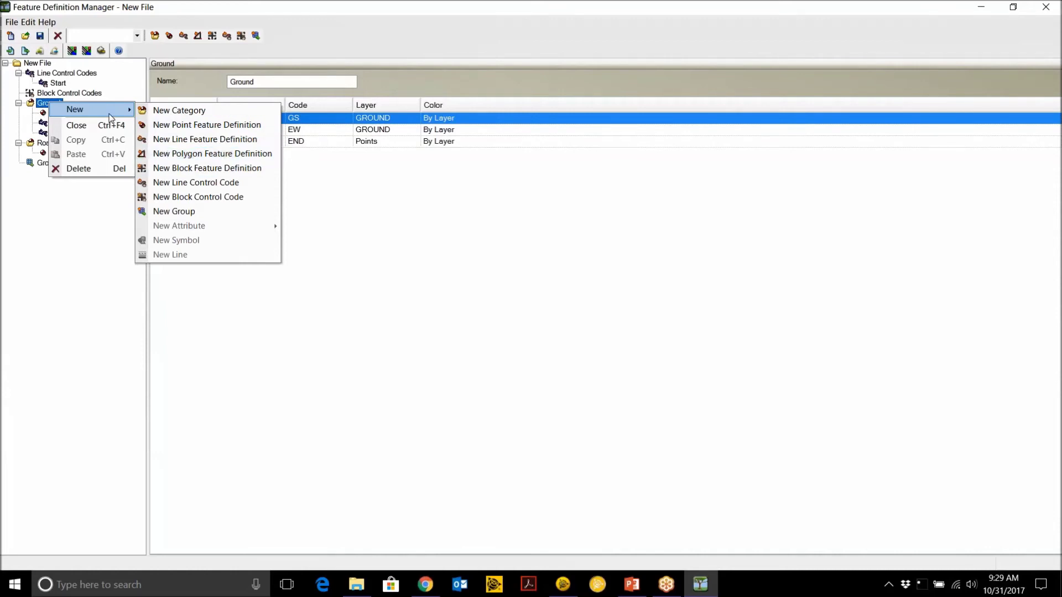
pyautogui.click(164, 112)
pyautogui.click(74, 148)
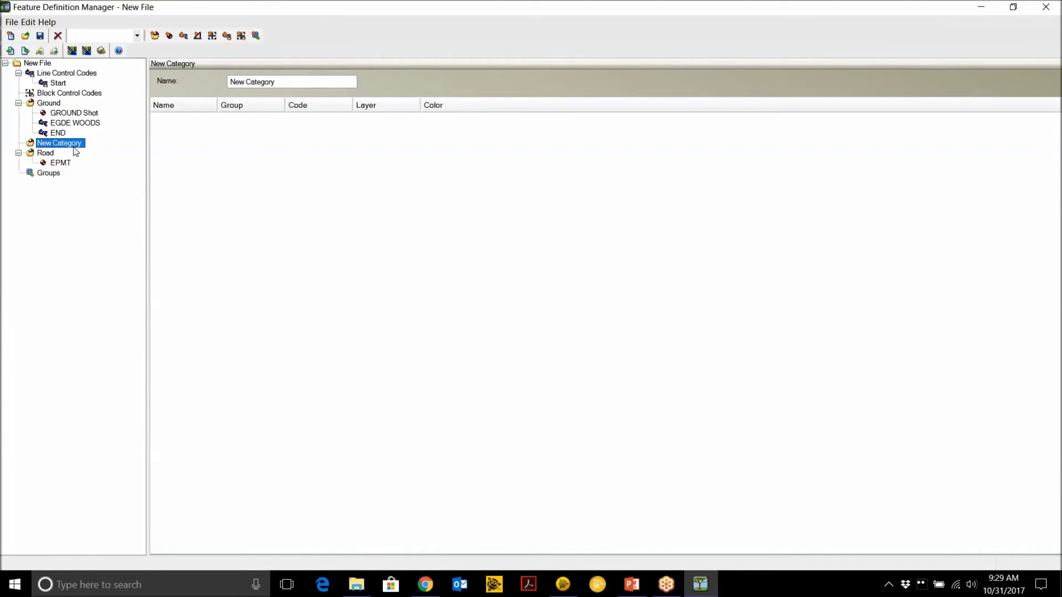
pyautogui.click(76, 151)
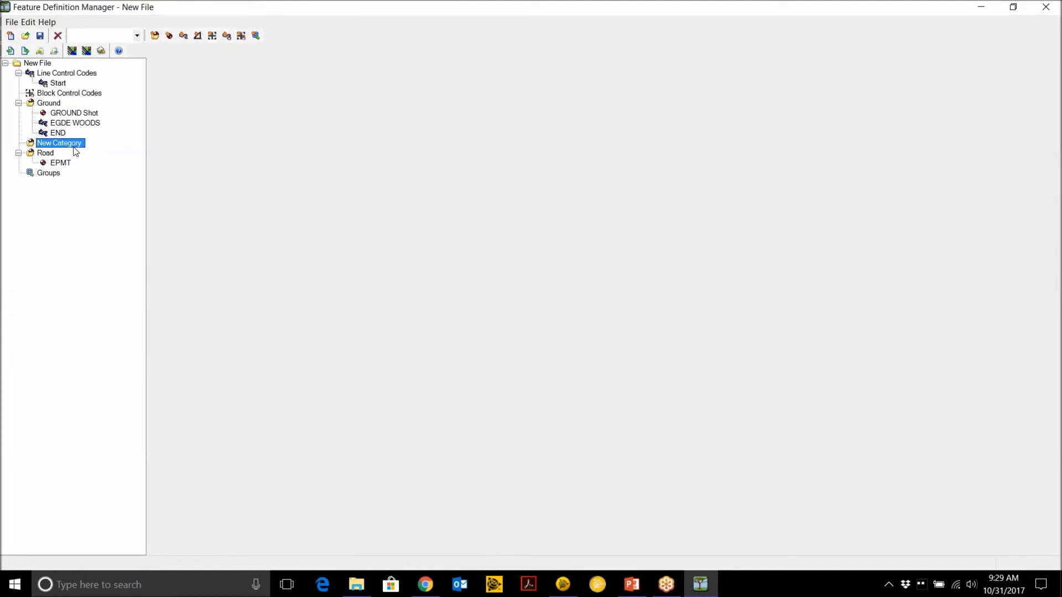
pyautogui.click(46, 153)
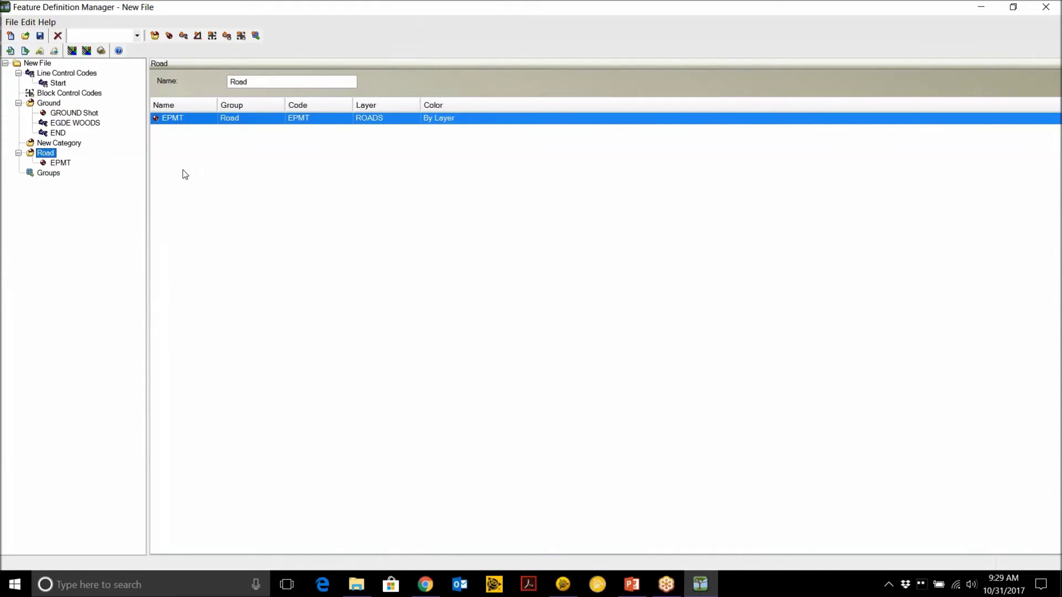
# Step: Create a point feature definition named TREE with code TREE in the Ground category on the GROUND layer
pyautogui.rightClick(50, 105)
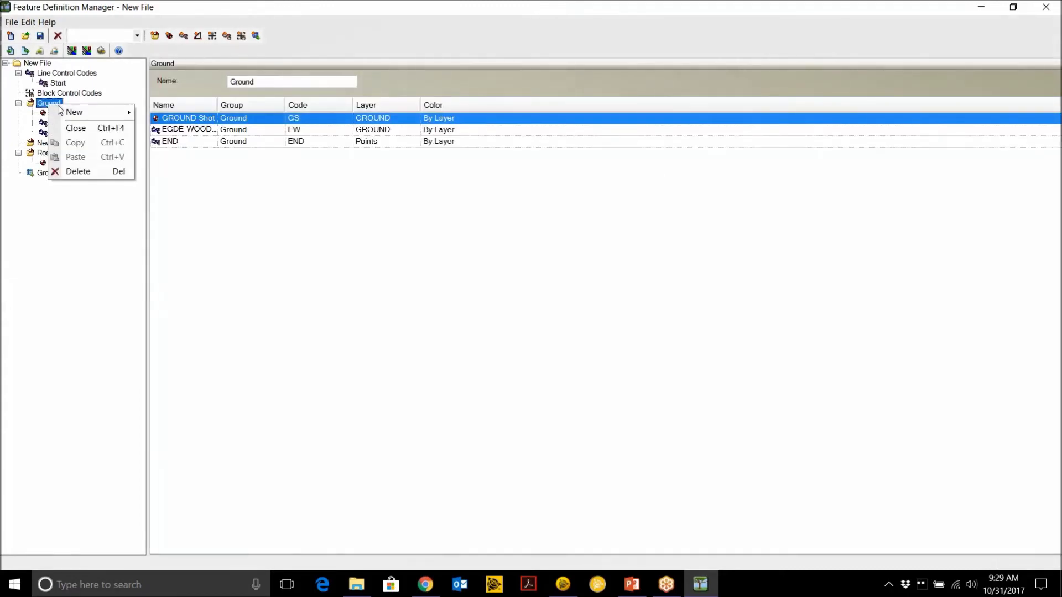
pyautogui.moveTo(110, 114)
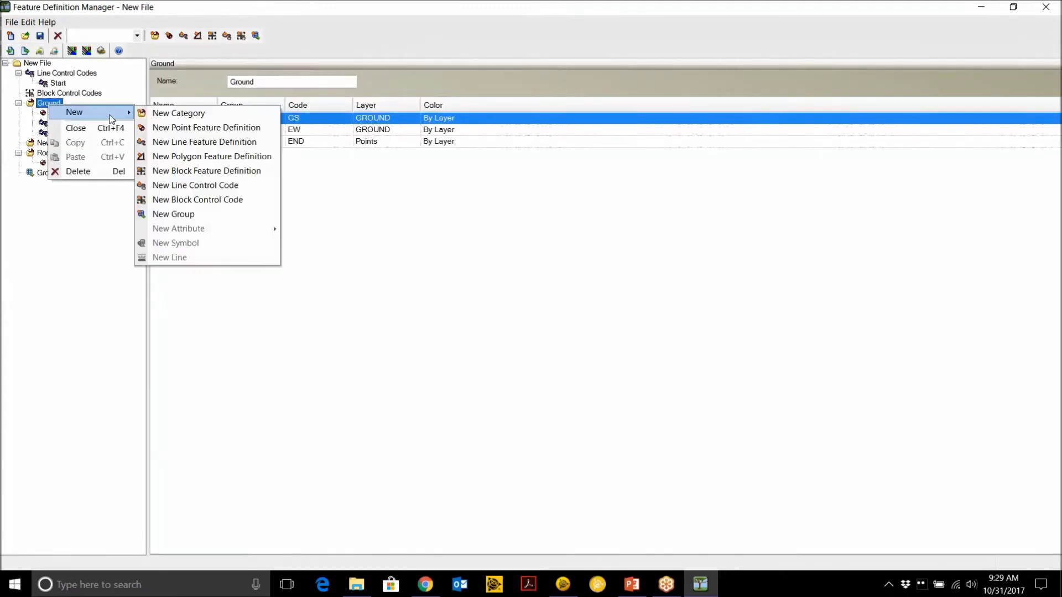
pyautogui.click(203, 127)
pyautogui.write('TREE')
pyautogui.click(432, 272)
pyautogui.write('TREE')
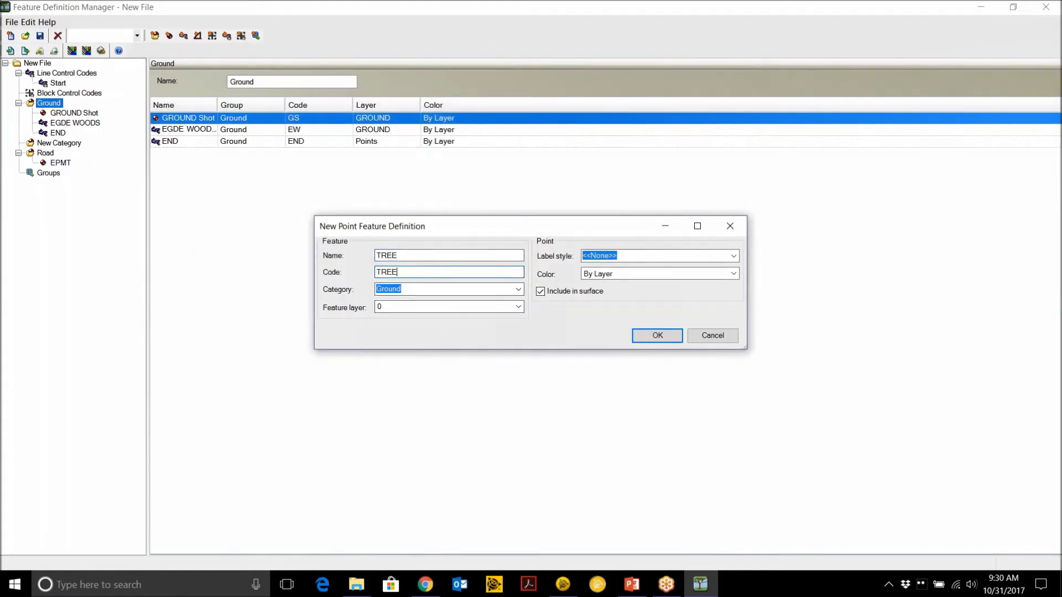
pyautogui.click(518, 306)
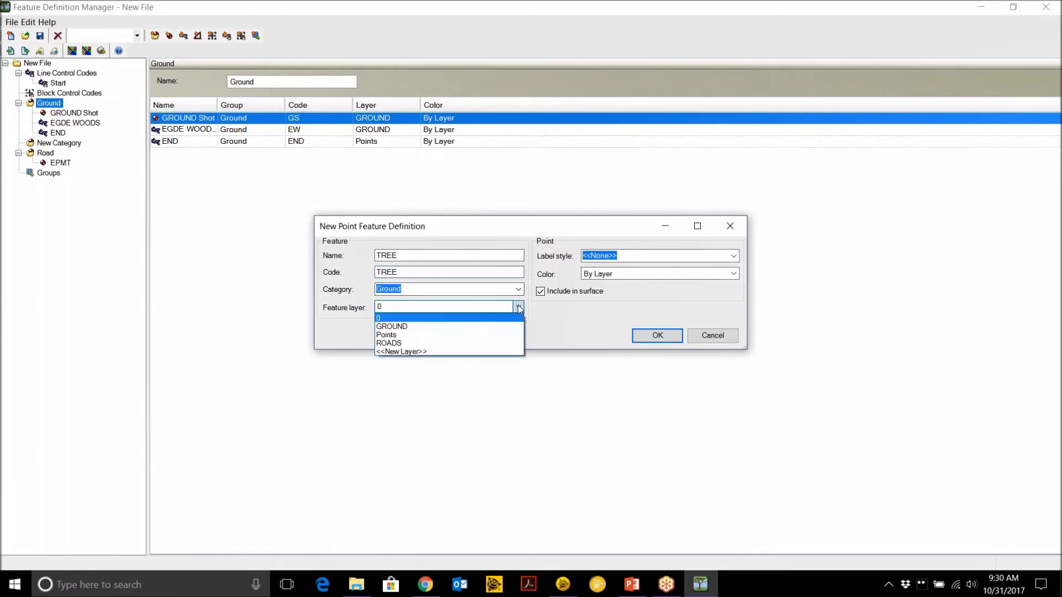
pyautogui.click(487, 326)
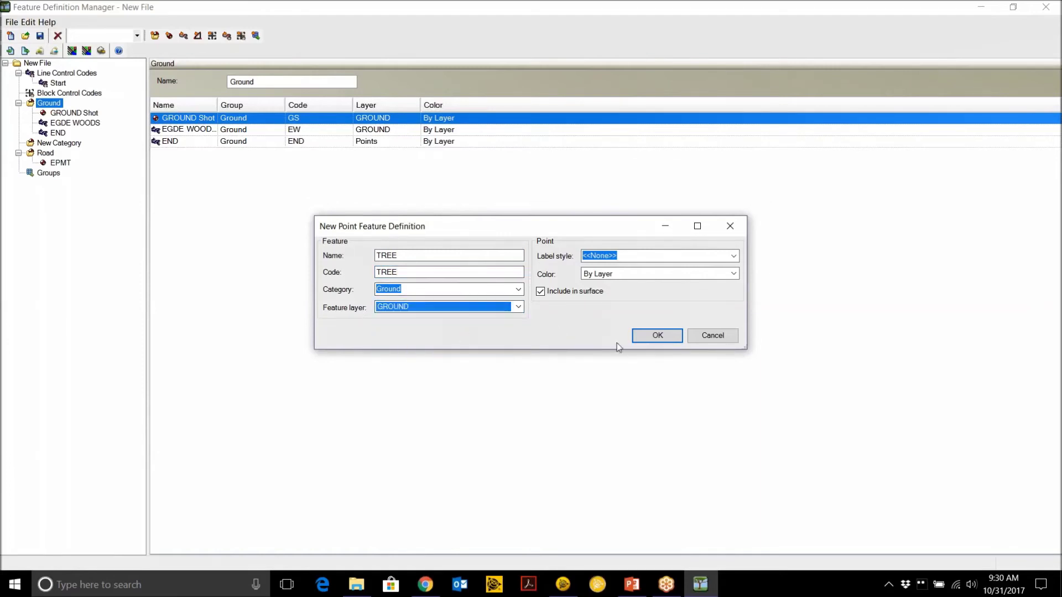
pyautogui.click(658, 336)
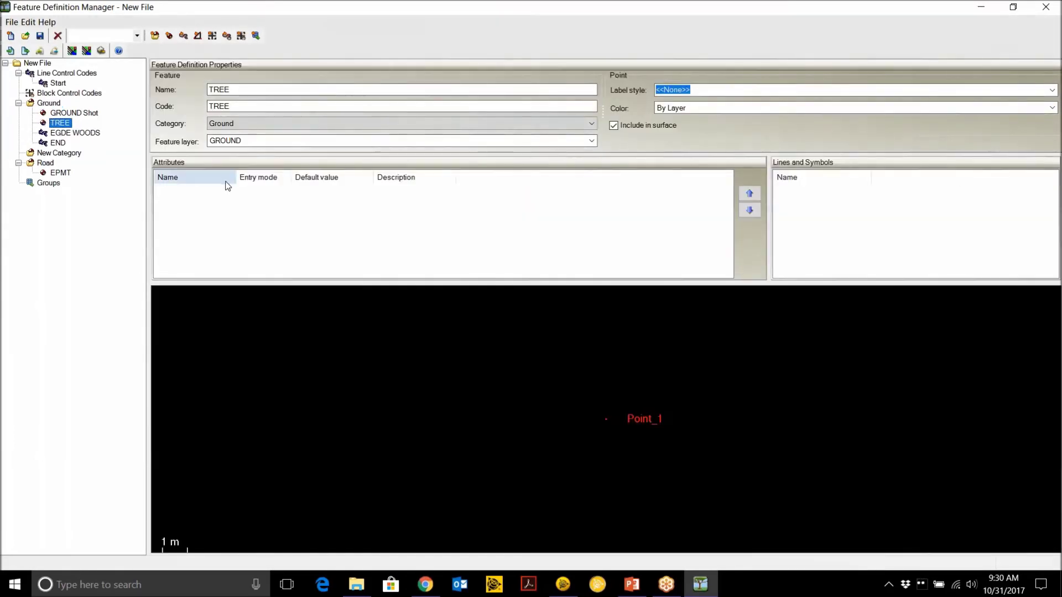
# Step: Start a new symbol for the TREE point feature, with the name TREE and the description TREE
pyautogui.rightClick(236, 187)
pyautogui.click(279, 213)
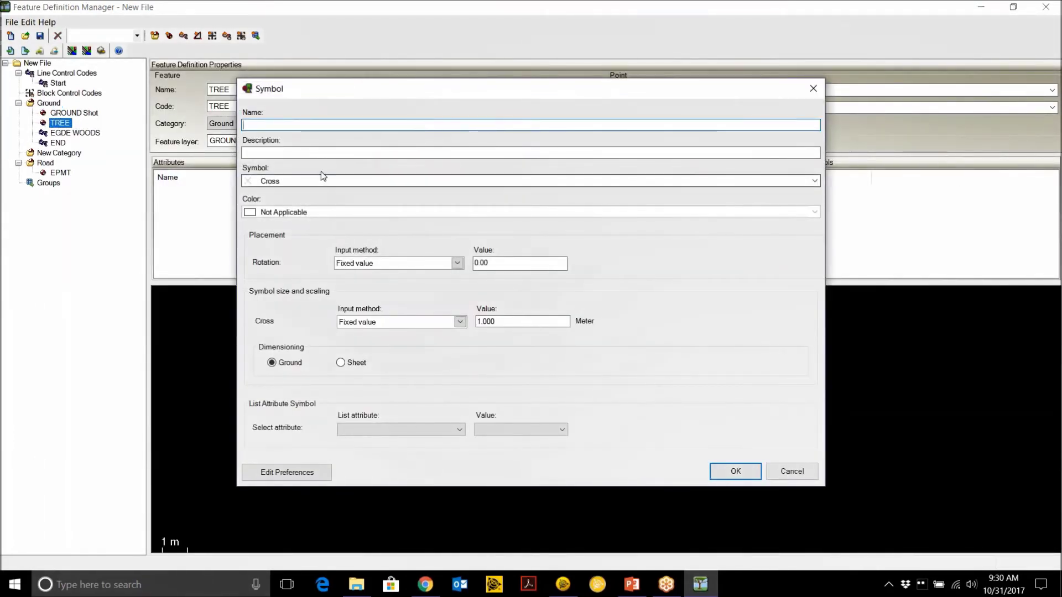
pyautogui.write('TREE')
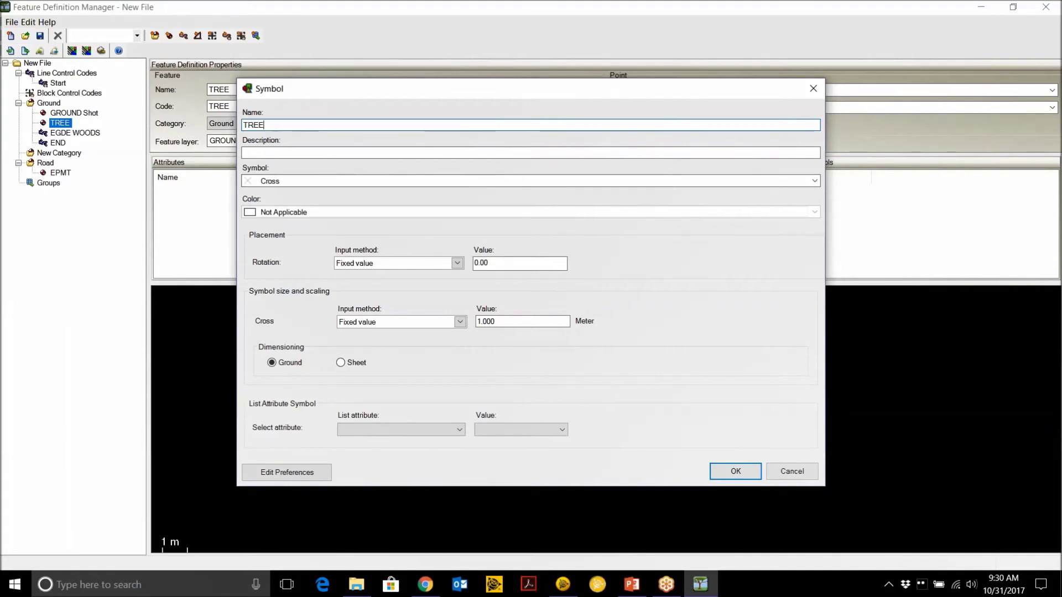
pyautogui.click(309, 153)
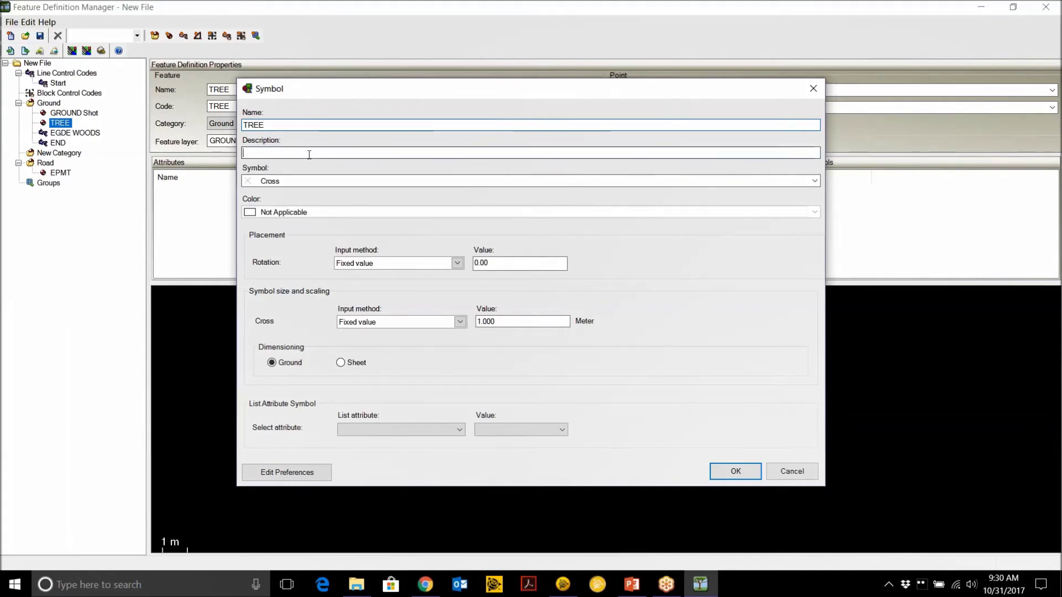
pyautogui.write('TREE')
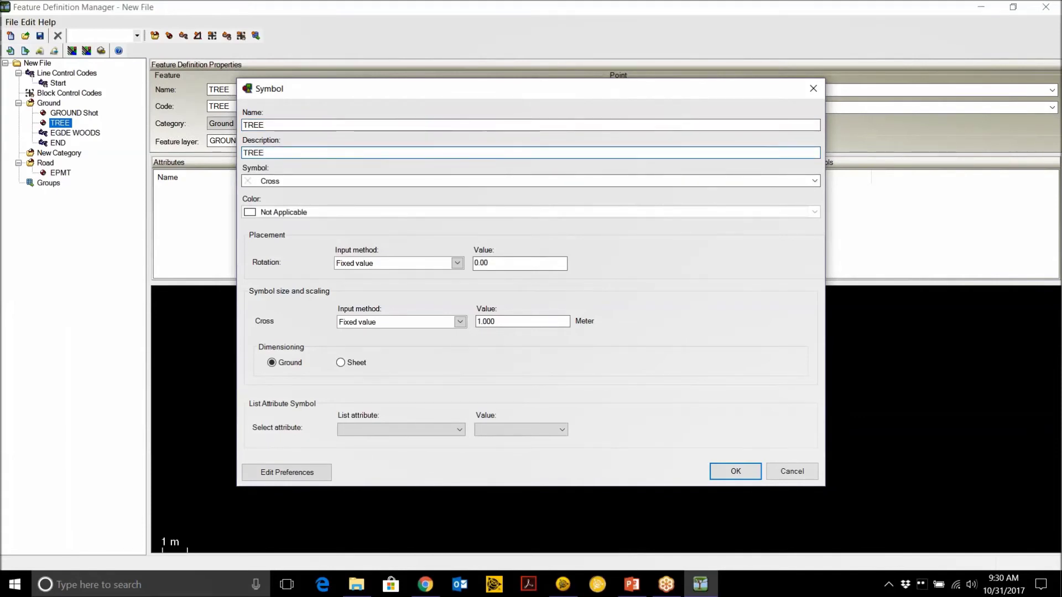
# Step: Load Symbols.sym from the PEditor folder as the symbol source and copy all its symbols into the existing symbols
pyautogui.click(811, 181)
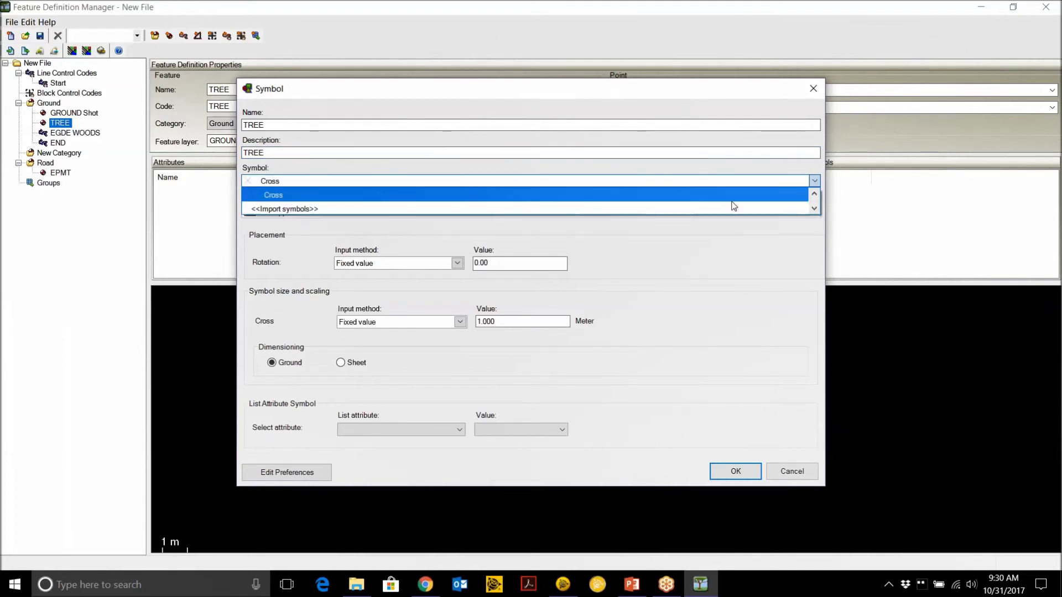
pyautogui.click(632, 206)
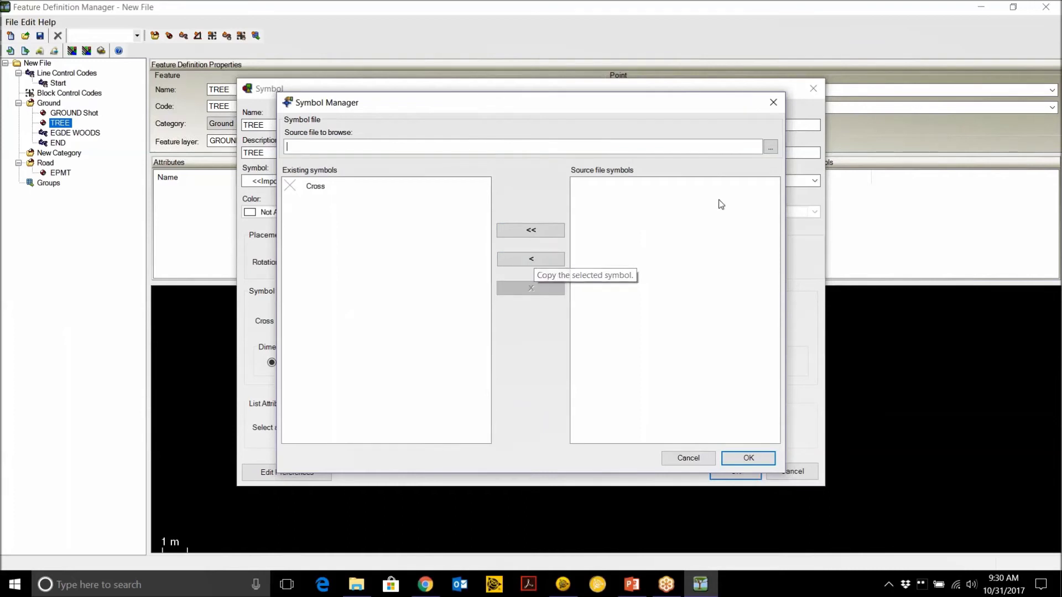
pyautogui.click(770, 147)
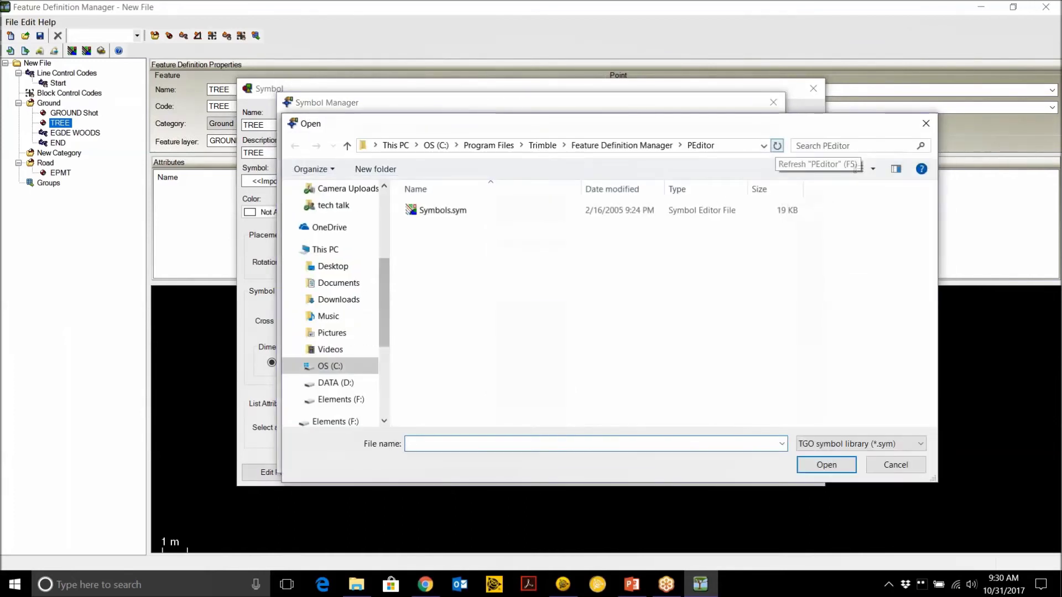
pyautogui.click(498, 209)
pyautogui.click(824, 468)
pyautogui.moveTo(777, 260); pyautogui.dragTo(785, 387)
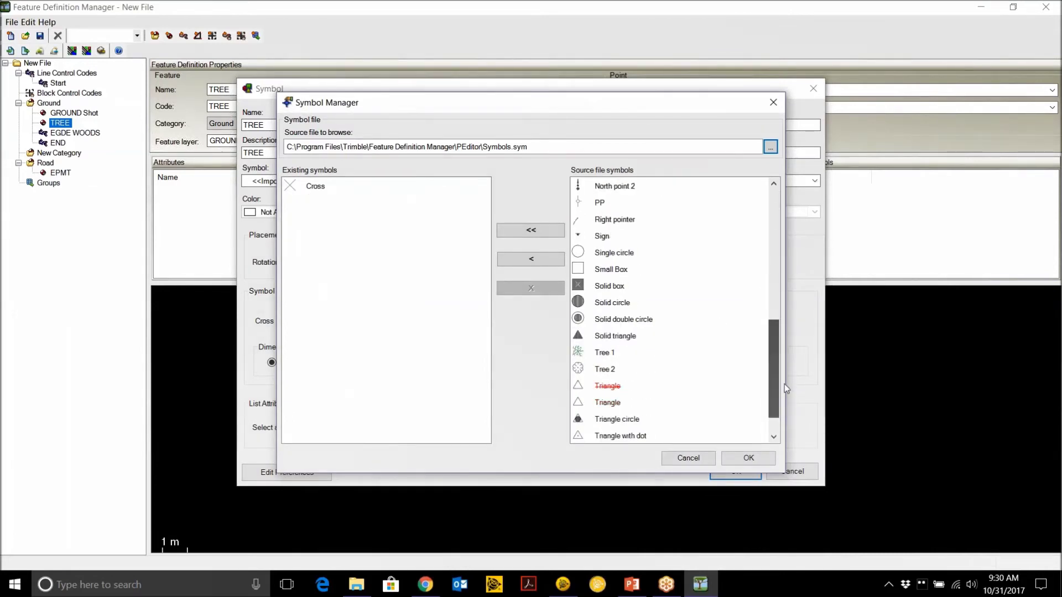
pyautogui.click(609, 342)
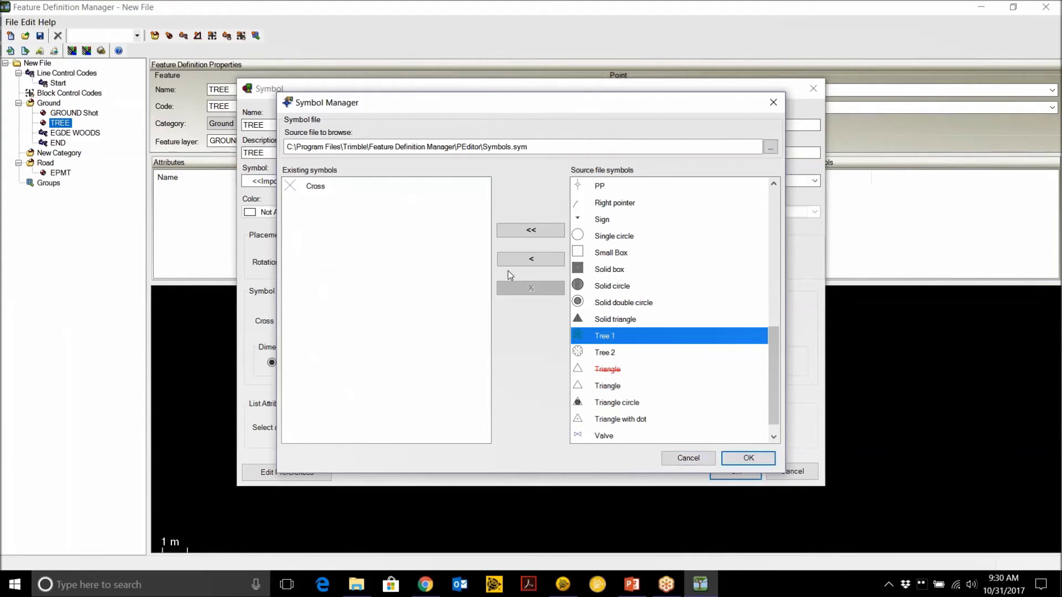
pyautogui.click(531, 230)
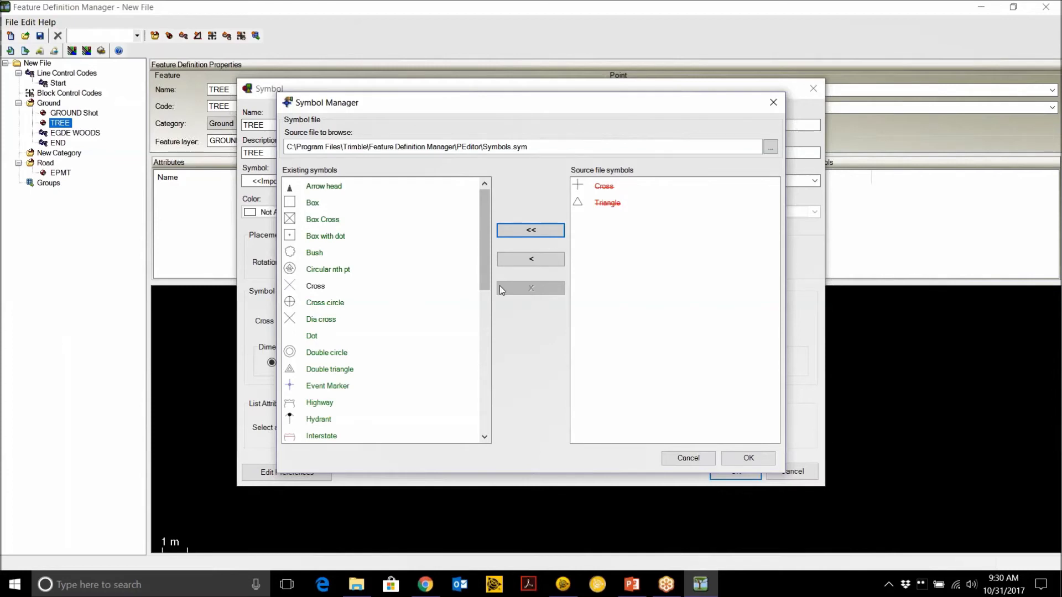
# Step: Choose Tree 1 from the imported symbols and assign it to the TREE feature's symbol
pyautogui.scroll(-8, 476, 286)
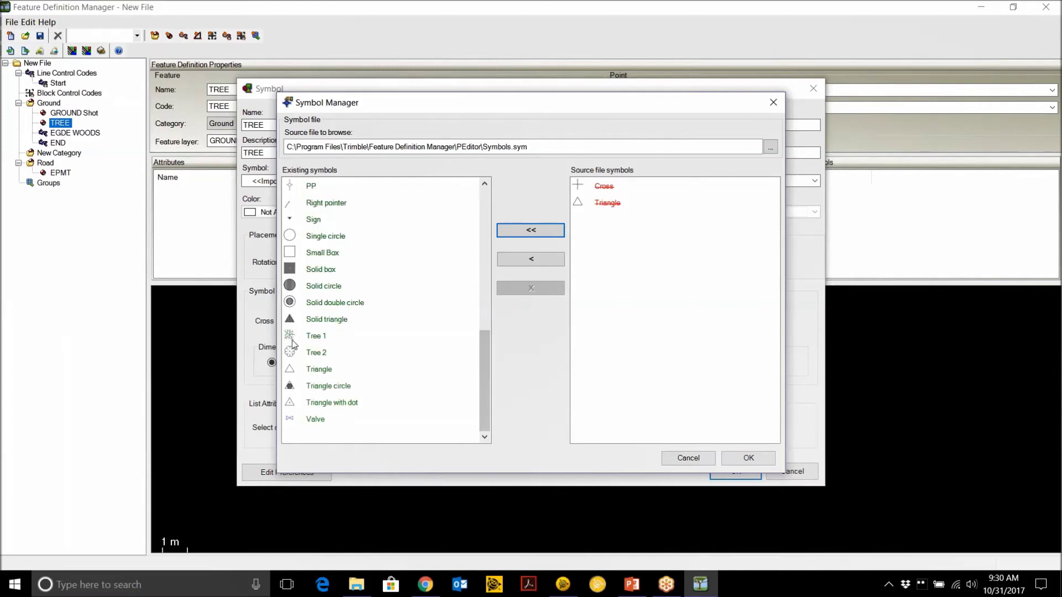
pyautogui.click(318, 337)
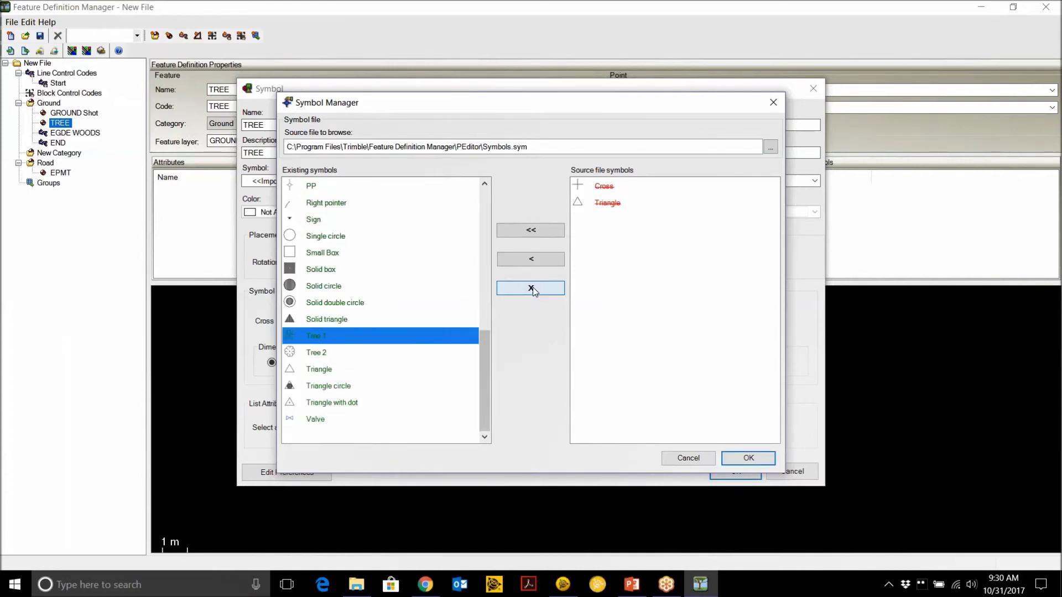
pyautogui.click(728, 459)
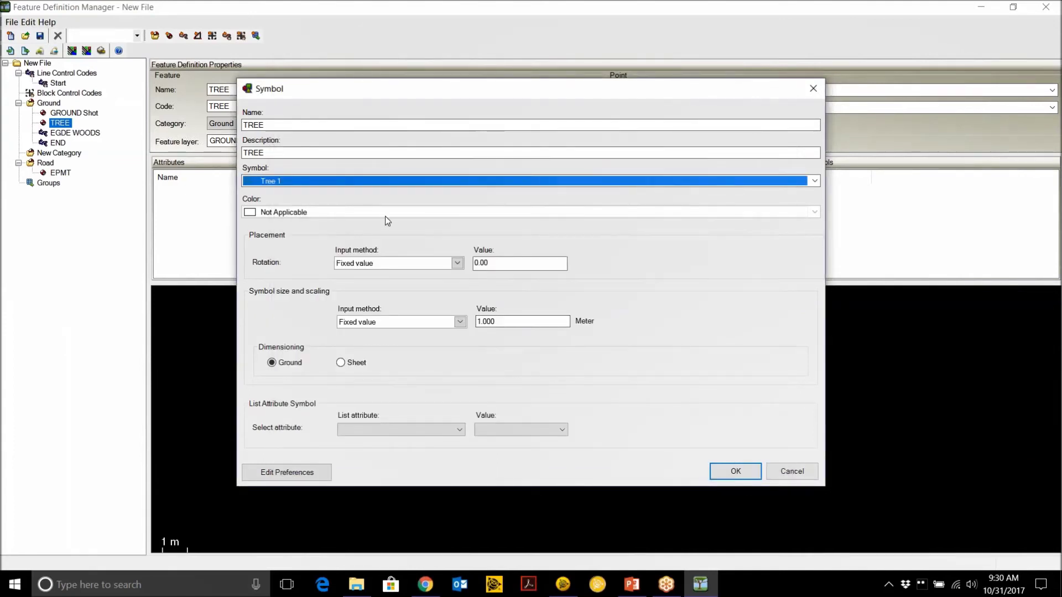
pyautogui.click(735, 471)
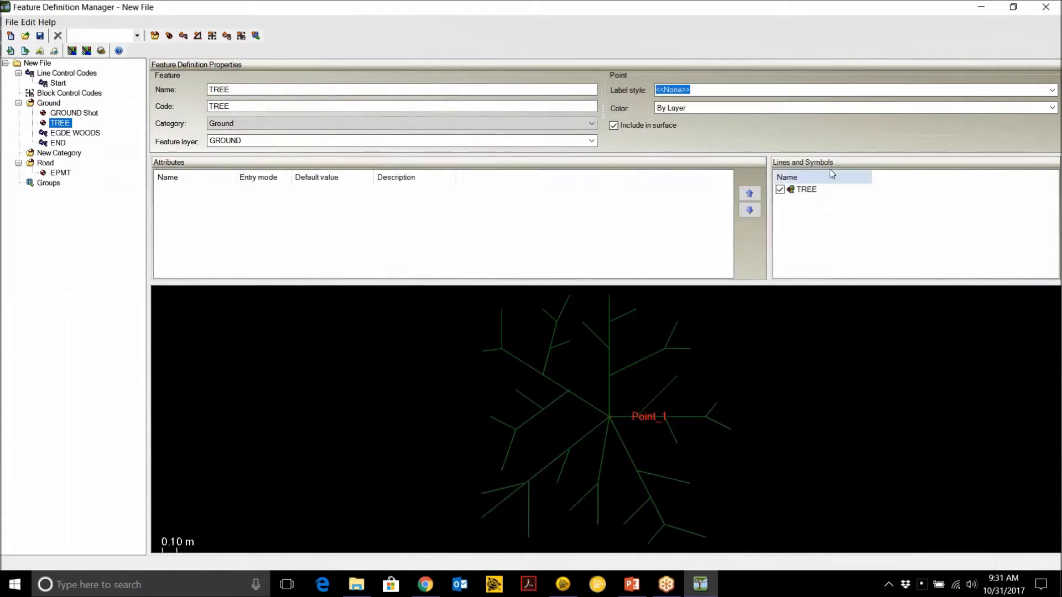
# Step: Start a list attribute for the TREE feature with the name TREE and the description TREE
pyautogui.rightClick(209, 199)
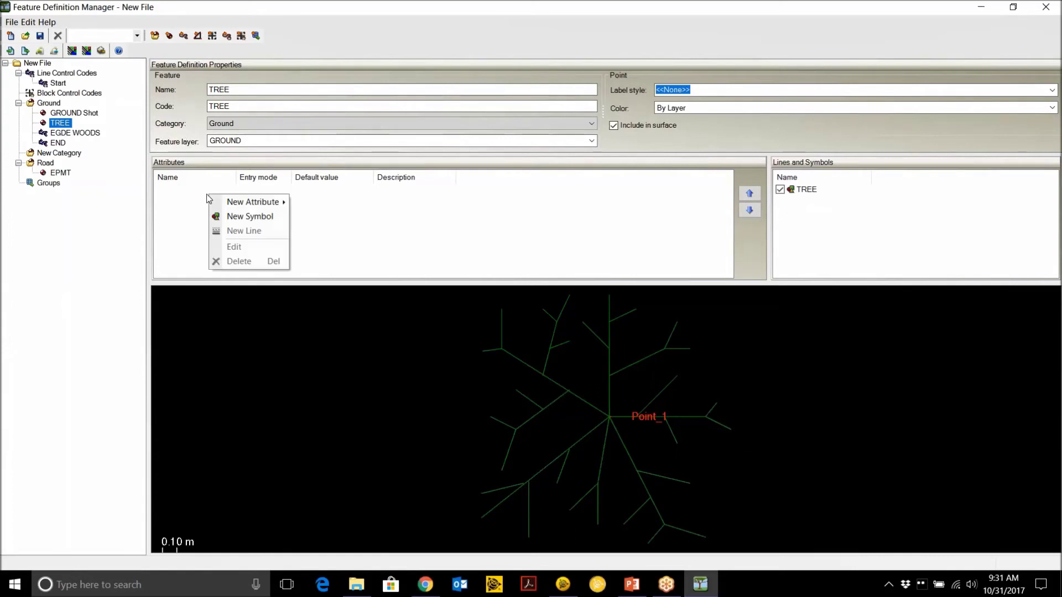
pyautogui.moveTo(254, 209)
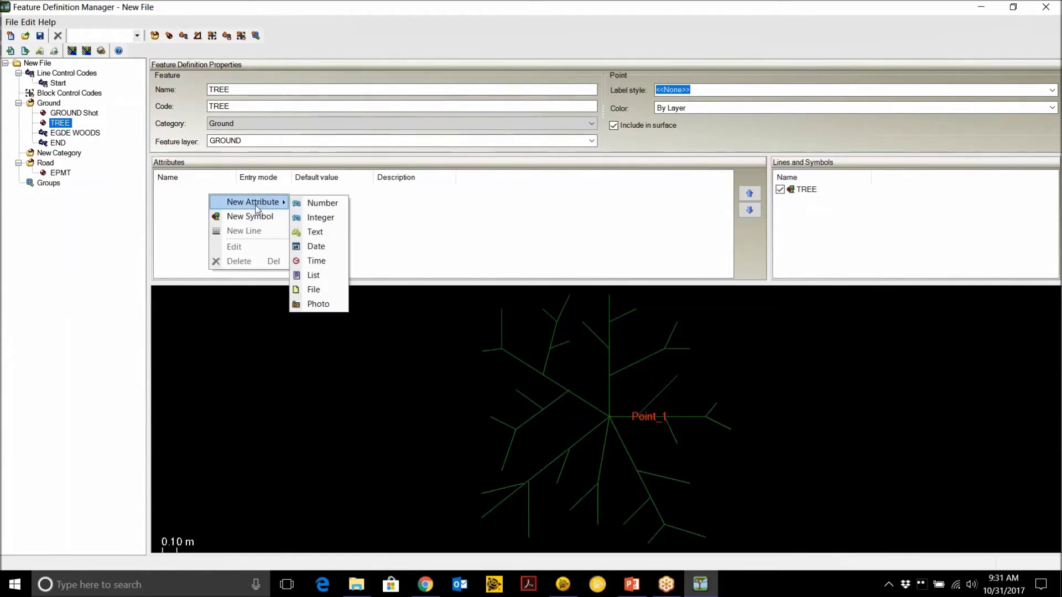
pyautogui.click(312, 275)
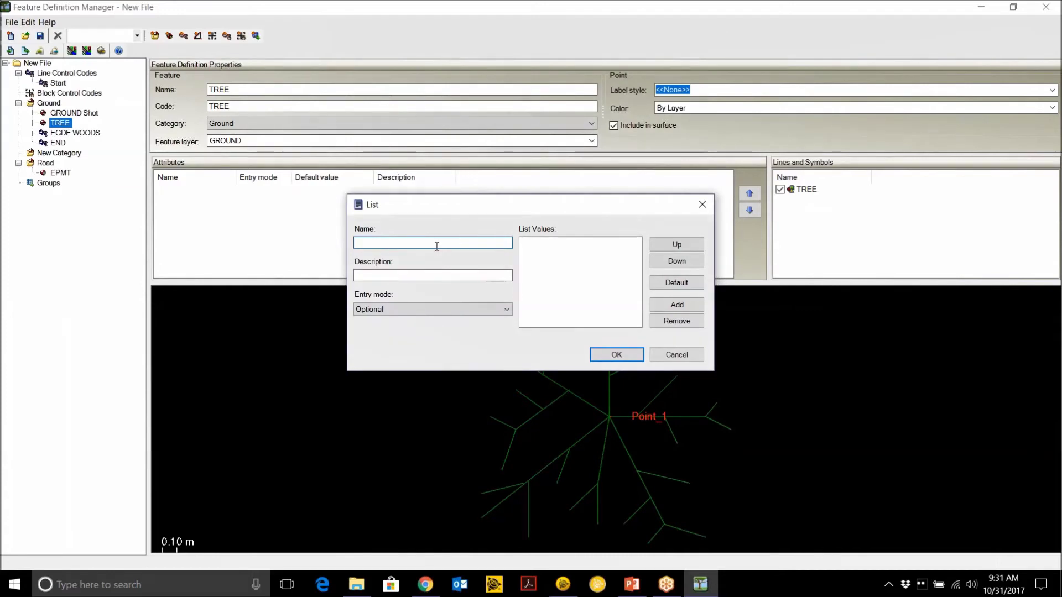
pyautogui.write('TREE')
pyautogui.click(433, 274)
pyautogui.write('TREE')
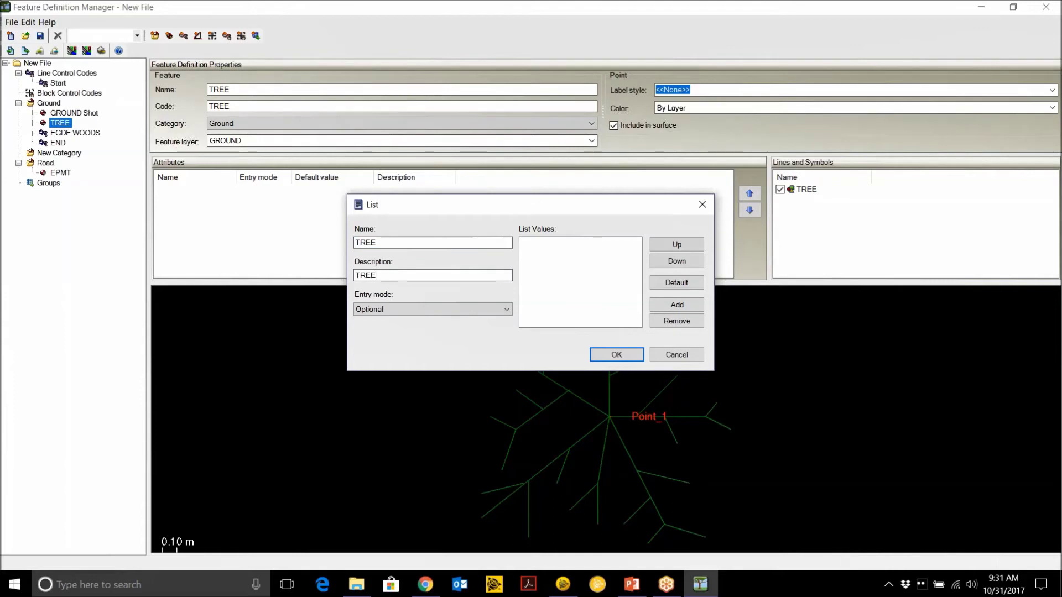
# Step: Give the TREE list attribute the values CHERRY and DOGWOOD, remove the spare list item and save the attribute
pyautogui.click(678, 306)
pyautogui.write('CH')
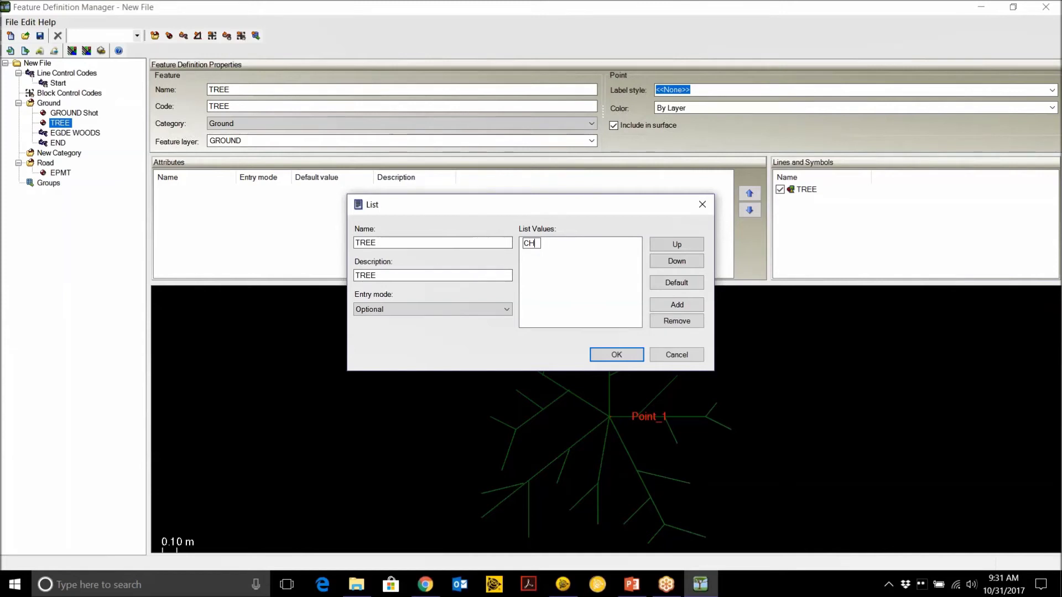
pyautogui.write('ERRY')
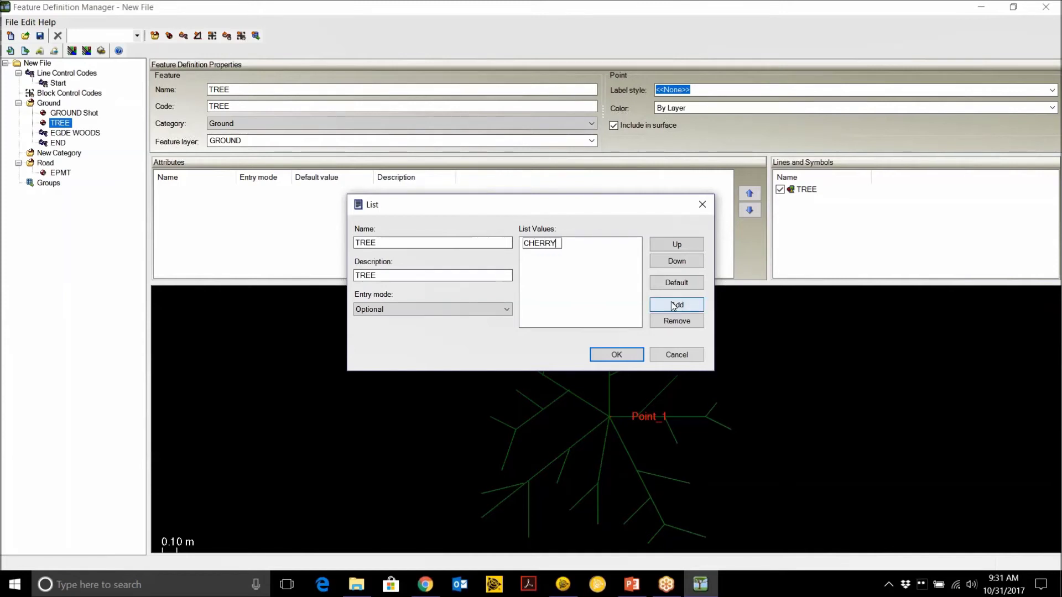
pyautogui.click(674, 306)
pyautogui.click(675, 307)
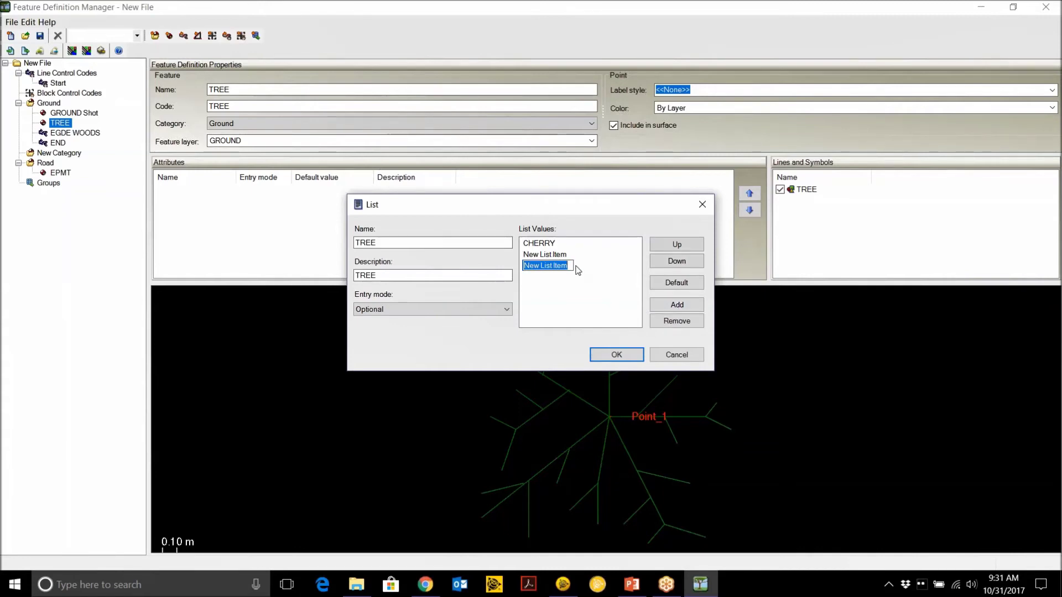
pyautogui.write('DOW')
pyautogui.press('BackSpace')
pyautogui.write('GWOOD')
pyautogui.click(551, 257)
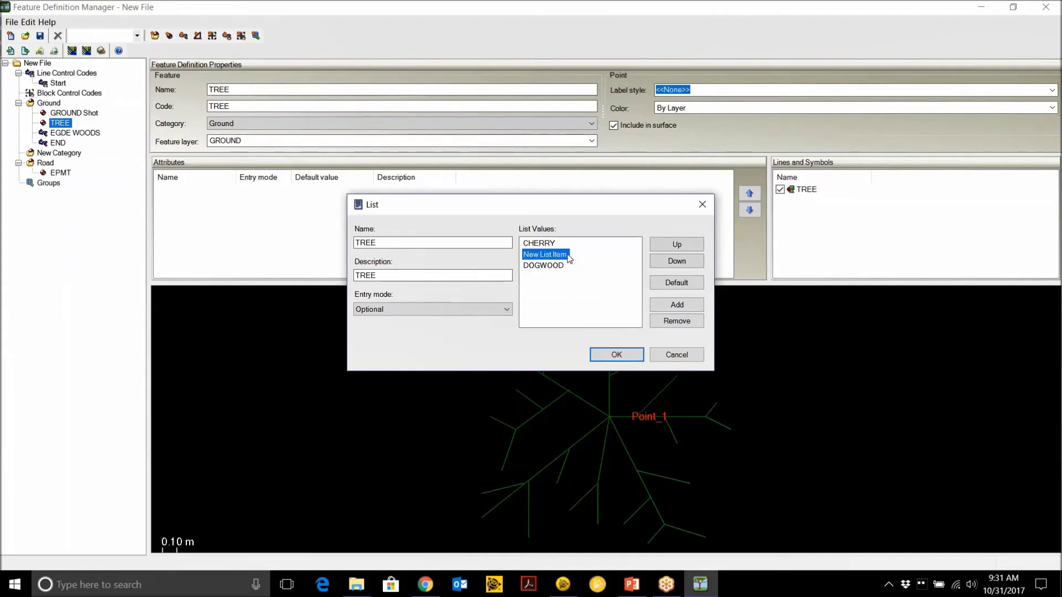
pyautogui.click(675, 321)
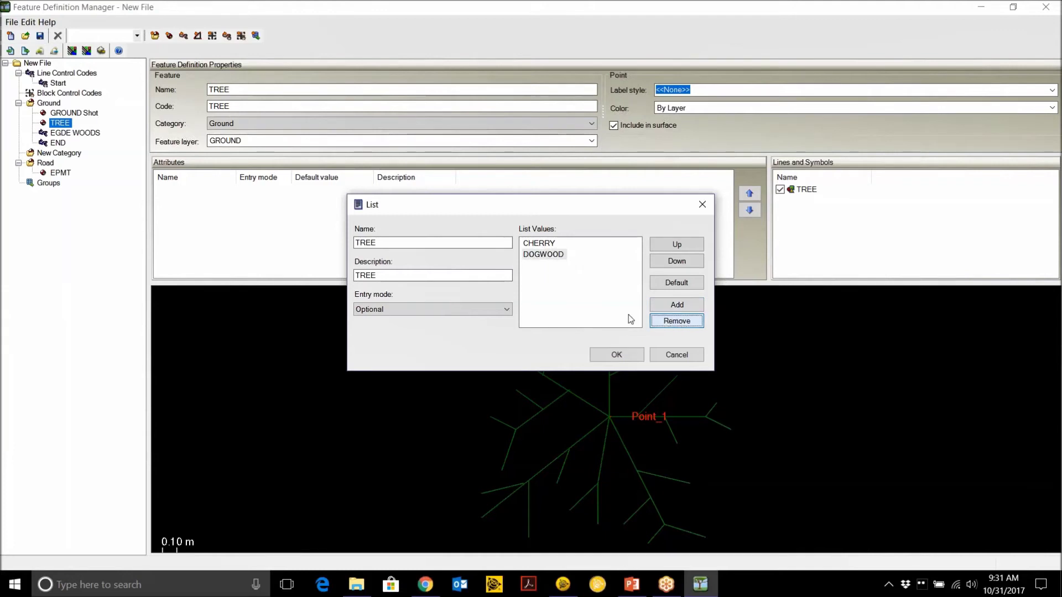
pyautogui.click(616, 356)
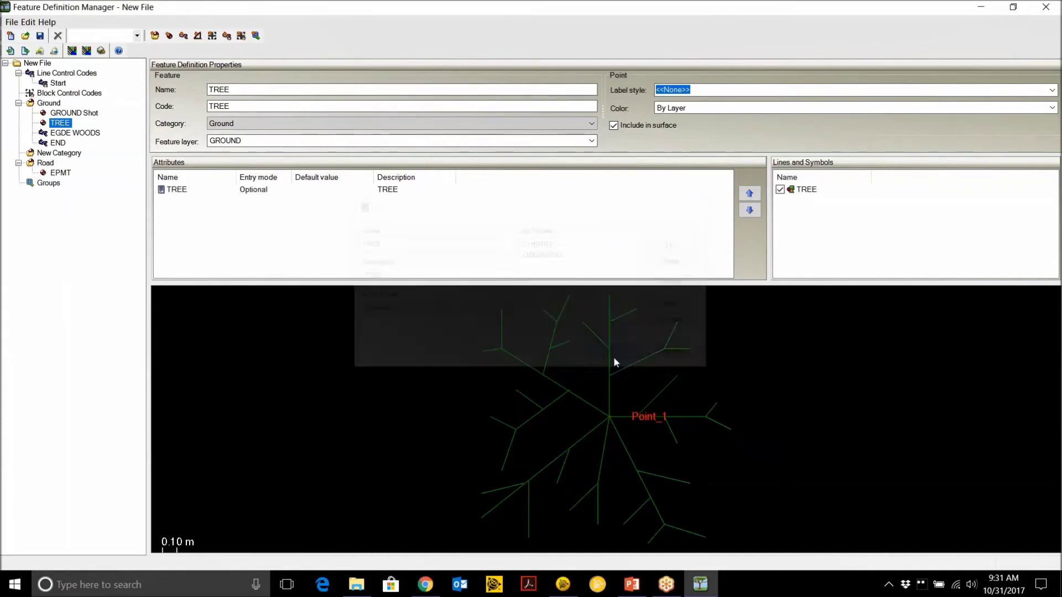
# Step: Start an integer attribute for the TREE feature named SIZE, with the description TRUNK and a default value of 1
pyautogui.rightClick(212, 191)
pyautogui.moveTo(260, 198)
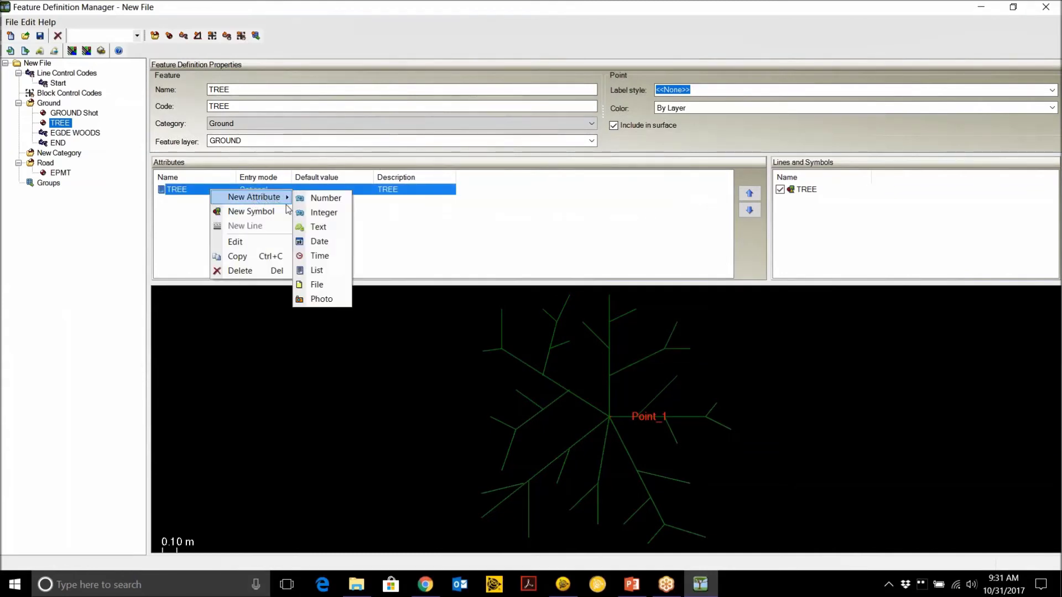
pyautogui.click(317, 214)
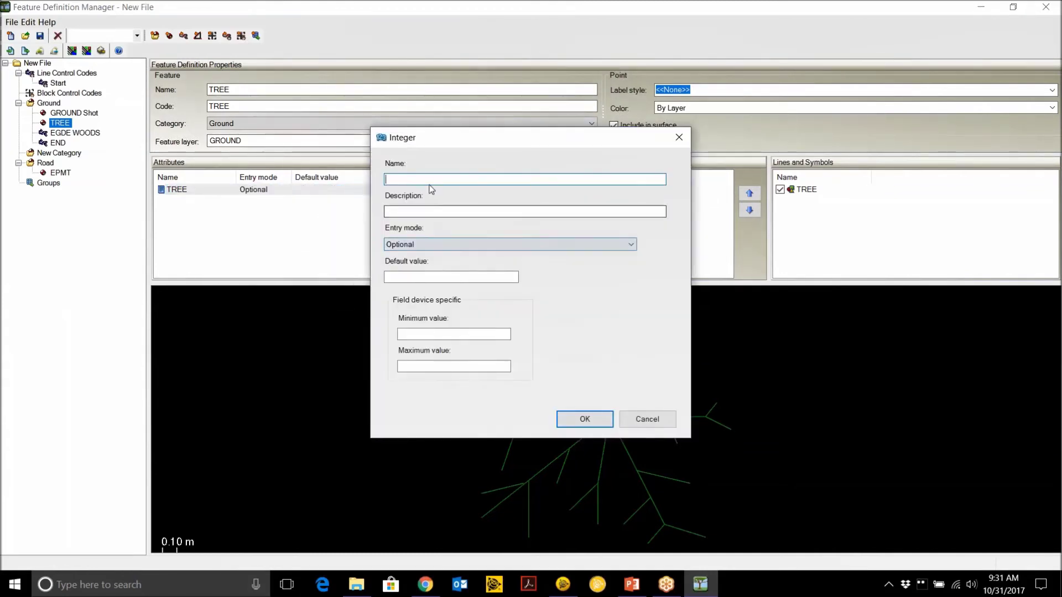
pyautogui.write('SIZE')
pyautogui.click(399, 215)
pyautogui.write('TRUB')
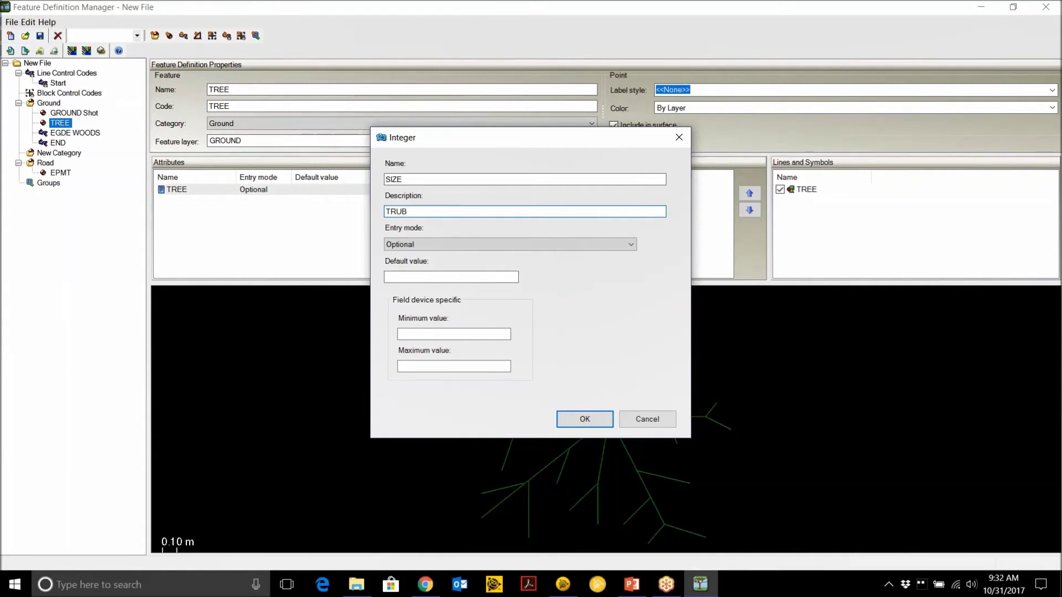
pyautogui.press('BackSpace')
pyautogui.write('NK')
pyautogui.press('Tab')
pyautogui.press('Tab')
pyautogui.write('1')
# Step: Set the SIZE attribute's minimum value to 0 and maximum value to 40, and save the attribute
pyautogui.click(418, 333)
pyautogui.write('0')
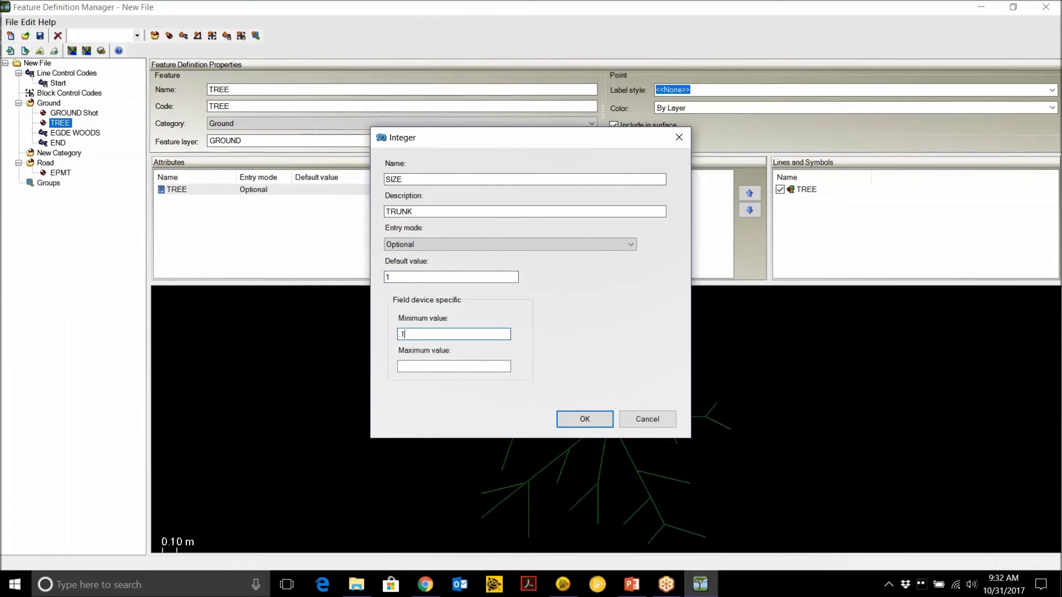
pyautogui.click(412, 368)
pyautogui.write('40')
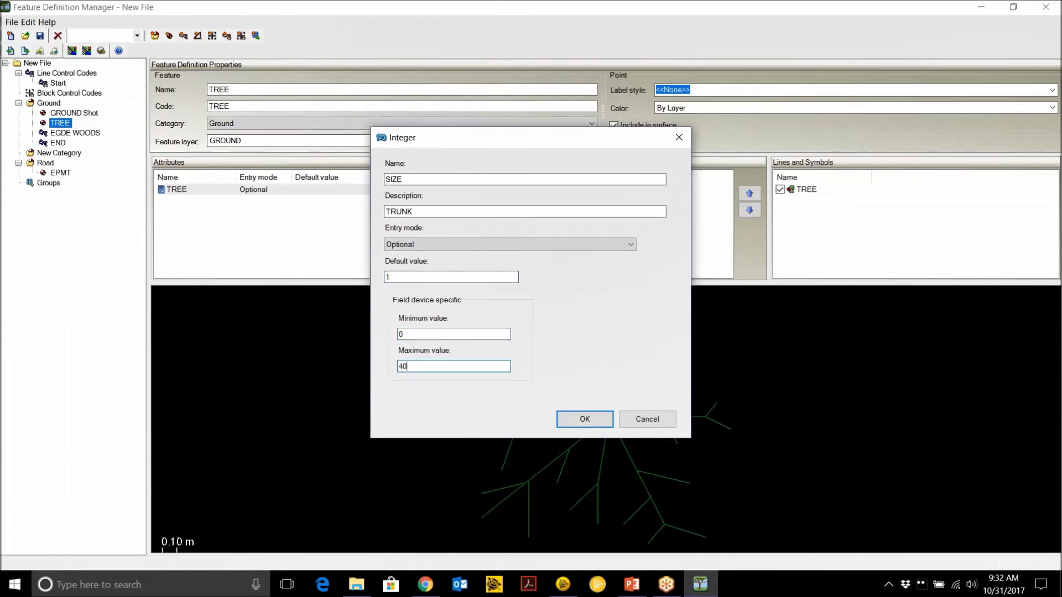
pyautogui.click(593, 421)
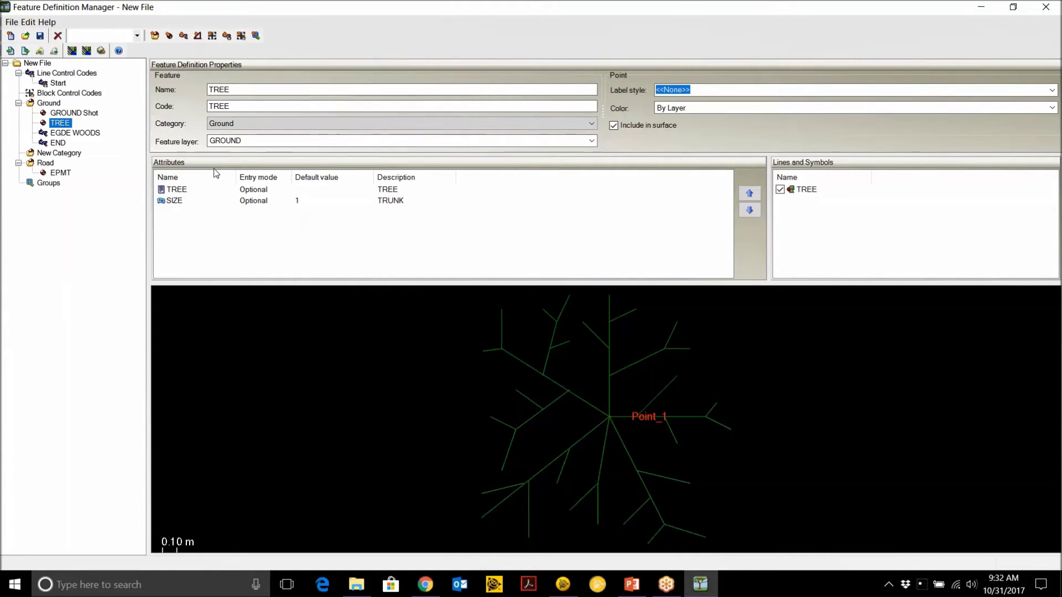
pyautogui.rightClick(220, 184)
pyautogui.moveTo(259, 194)
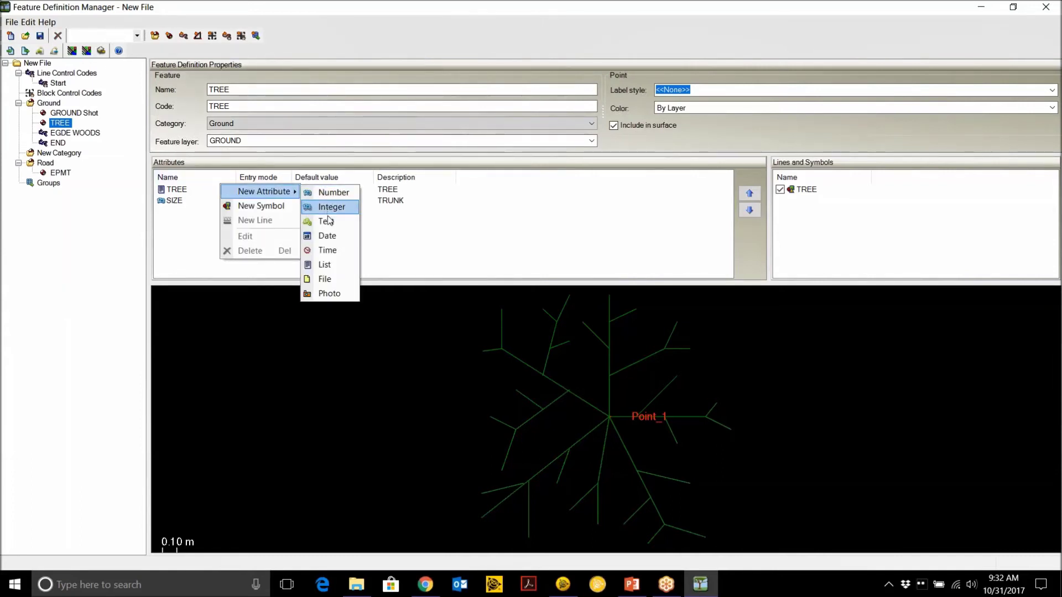
pyautogui.click(337, 345)
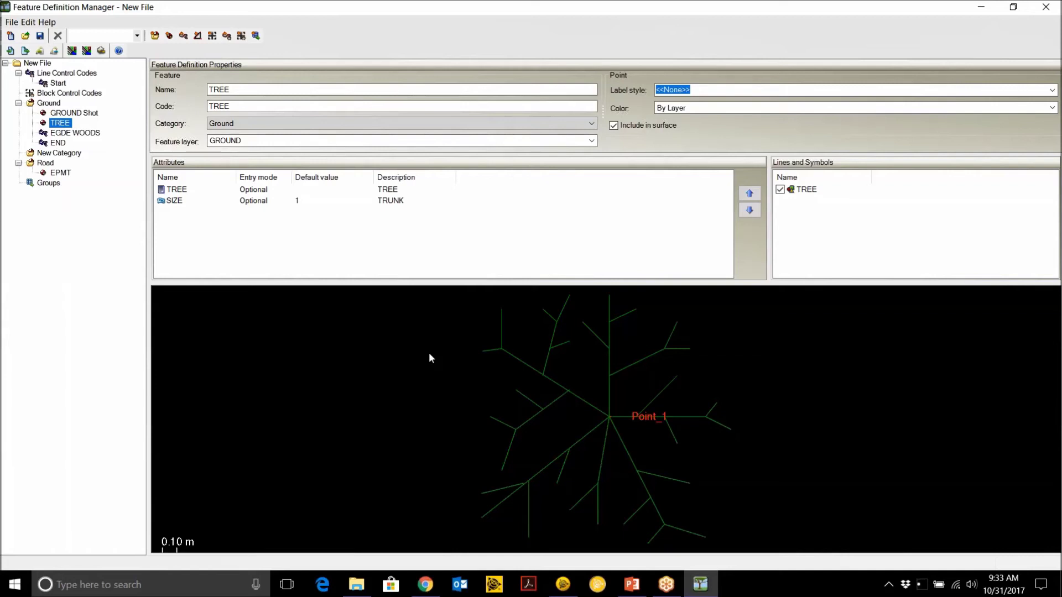
pyautogui.click(66, 172)
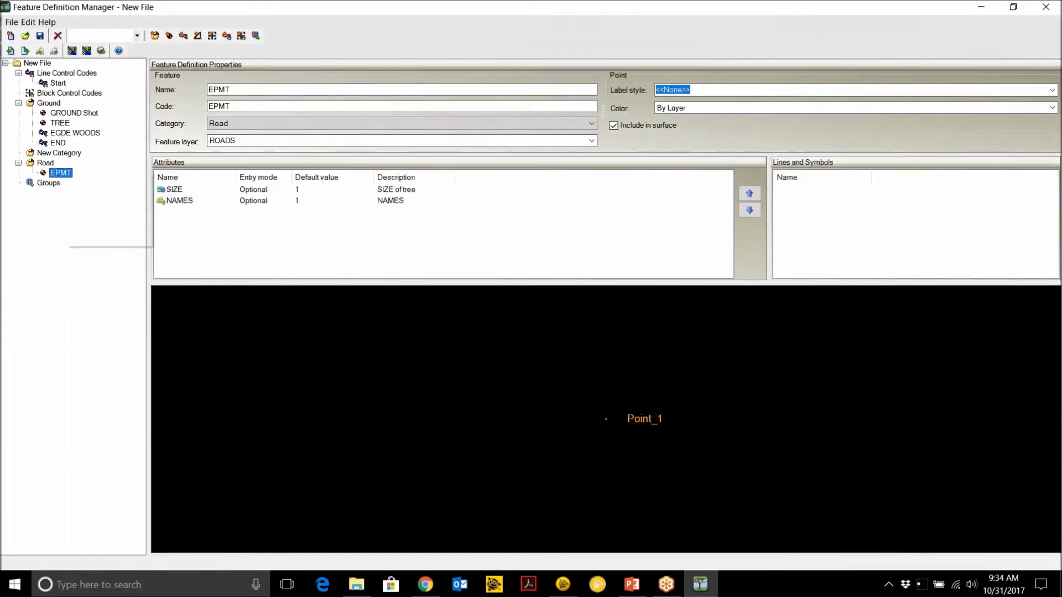
pyautogui.rightClick(66, 172)
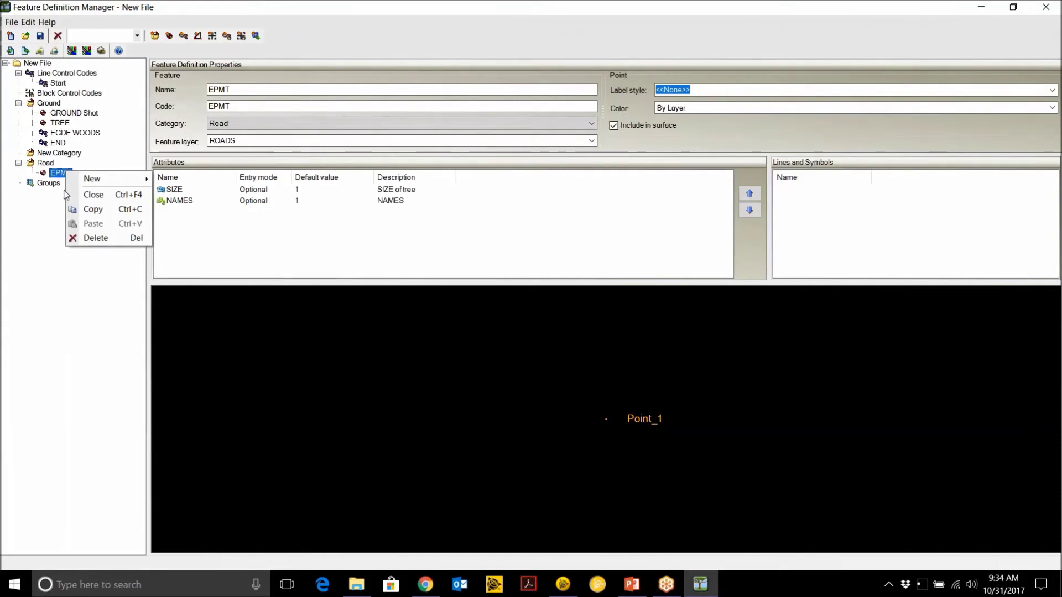
pyautogui.moveTo(71, 178)
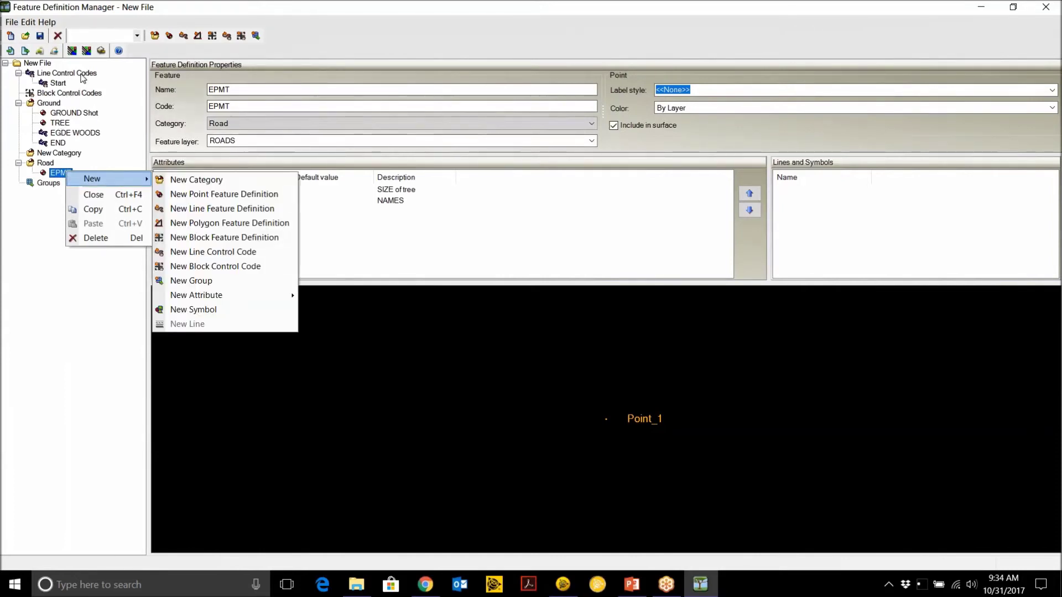
# Step: Start a new line control code with the name JS, the code JS and the action that joins to a specified point name
pyautogui.click(82, 78)
pyautogui.rightClick(82, 78)
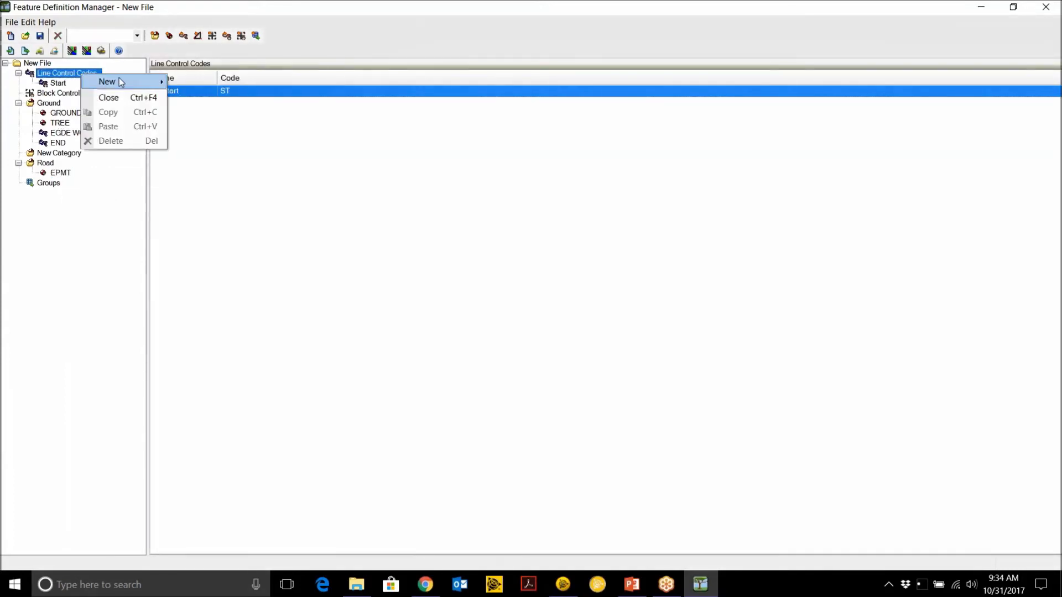
pyautogui.moveTo(118, 79)
pyautogui.click(237, 157)
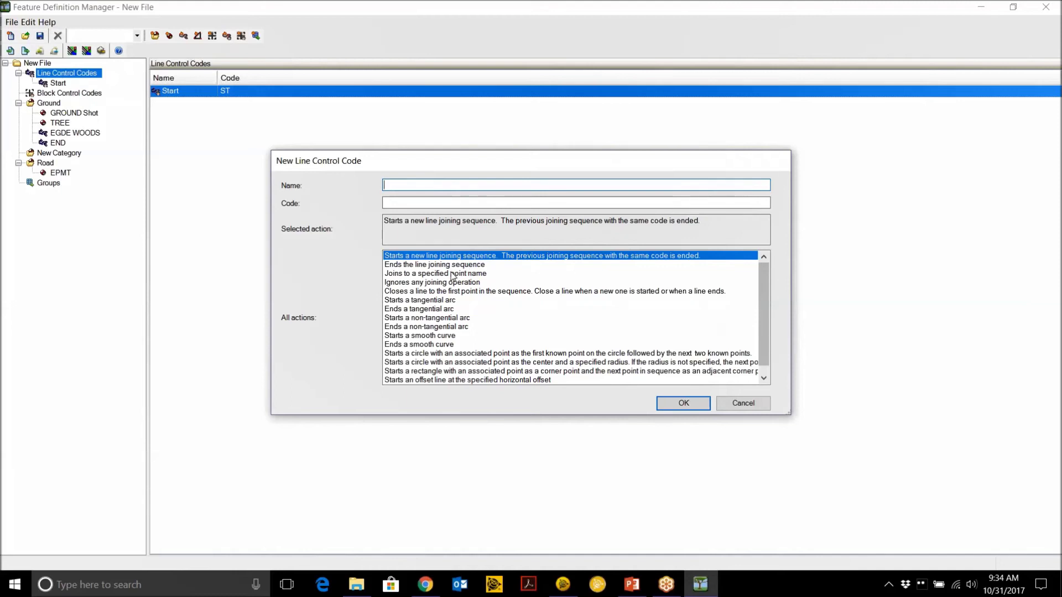
pyautogui.click(470, 276)
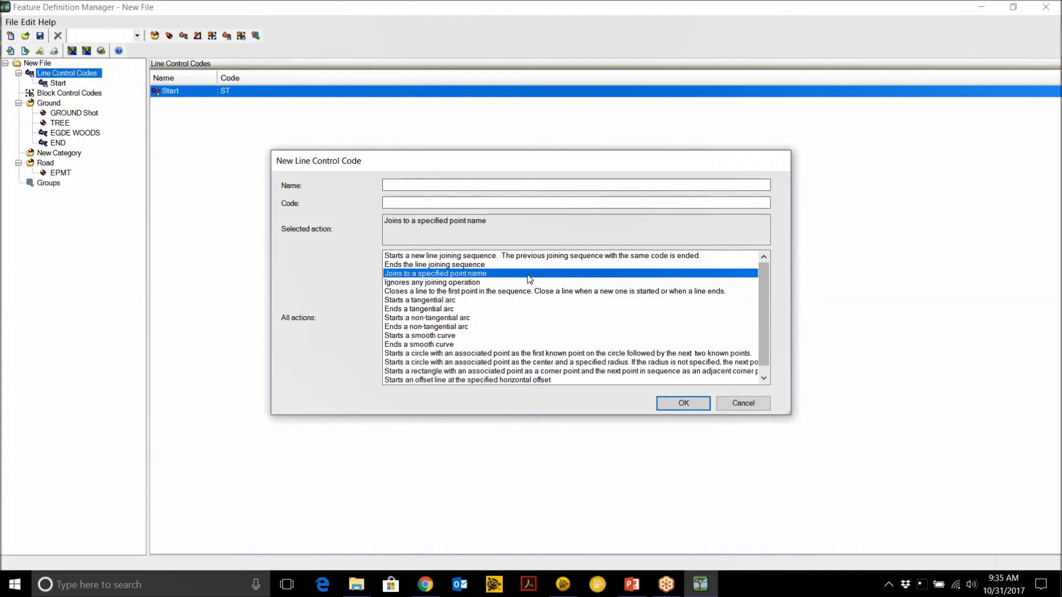
pyautogui.click(575, 185)
pyautogui.write('JS')
pyautogui.click(434, 204)
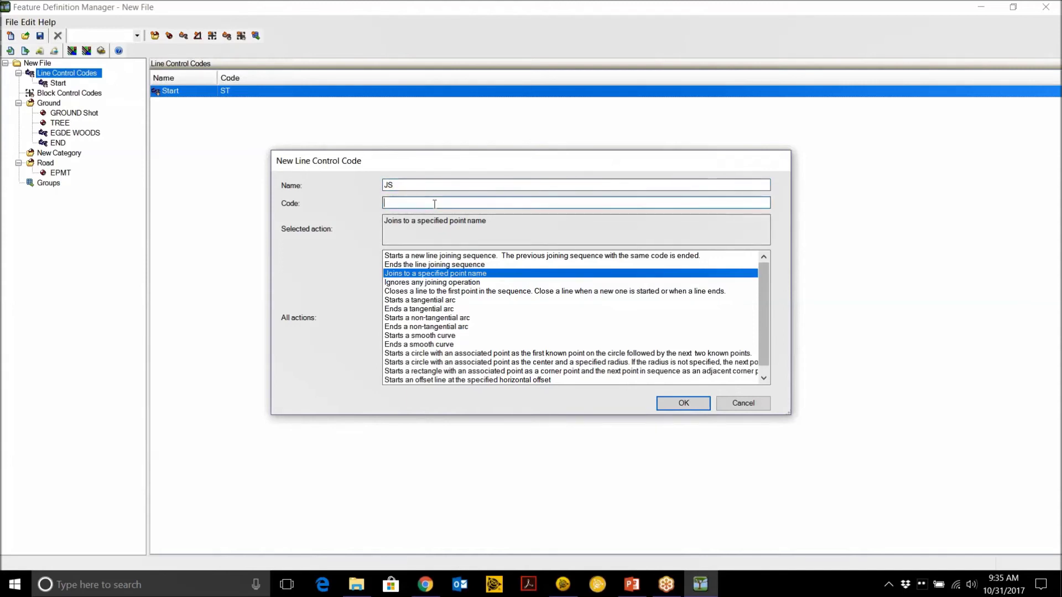
pyautogui.write('JS')
# Step: Change the new line control code's action to starting a tangential arc, with the code C and the name PC
pyautogui.click(430, 283)
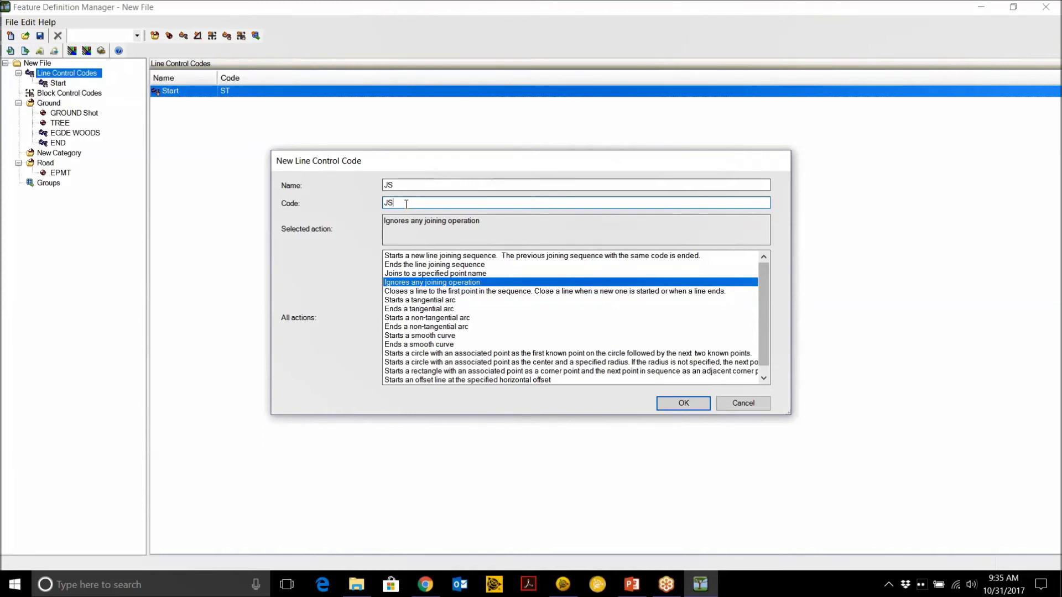
pyautogui.click(545, 291)
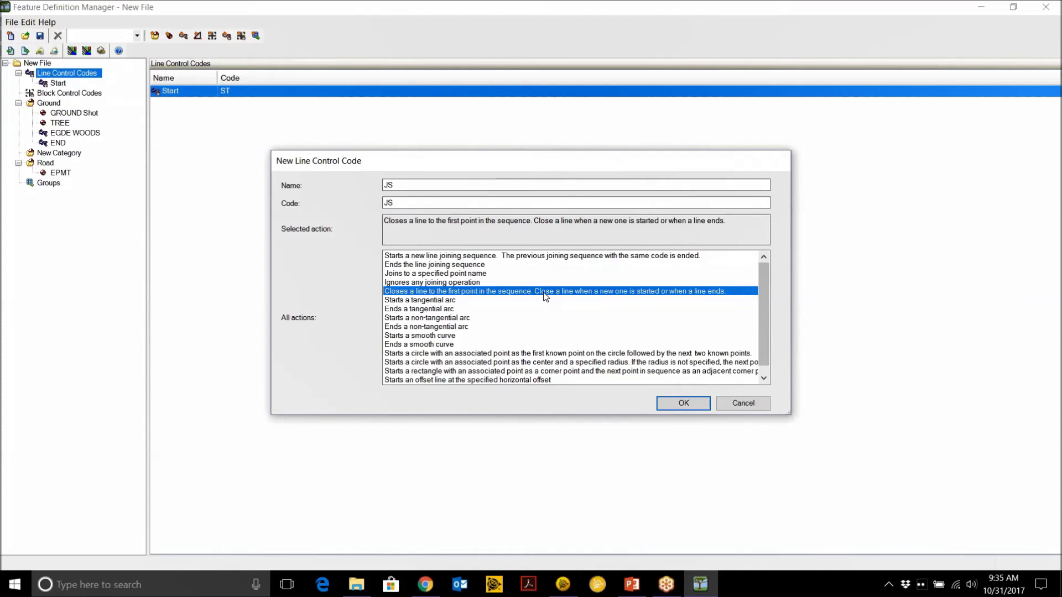
pyautogui.click(442, 300)
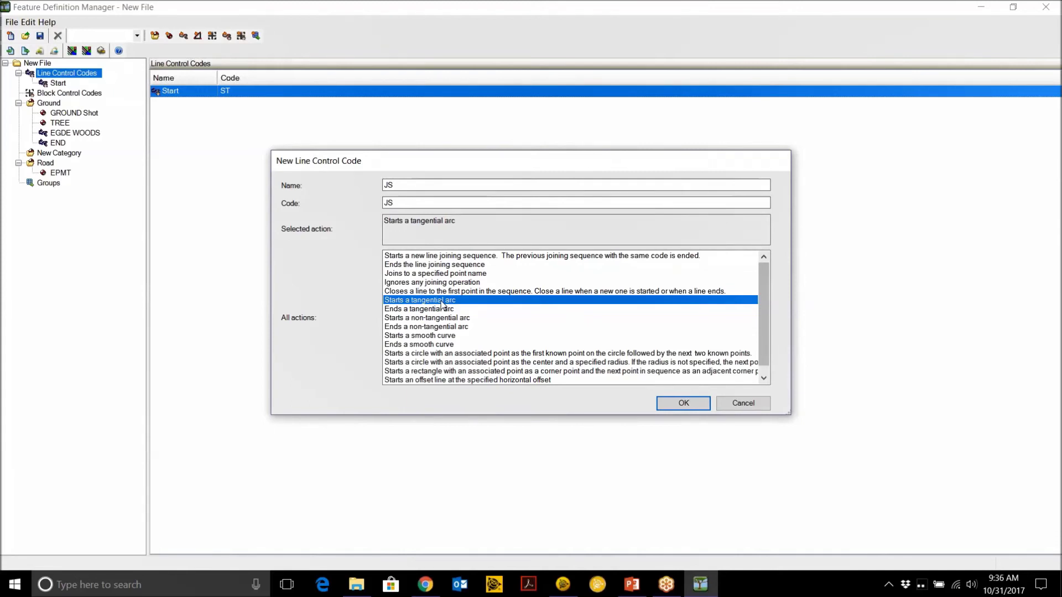
pyautogui.click(393, 203)
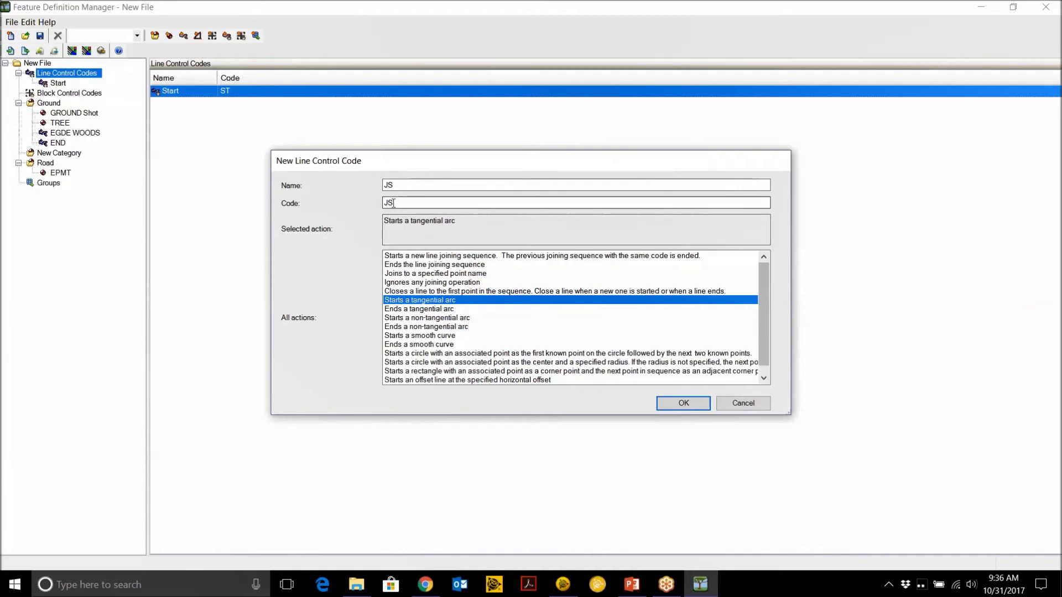
pyautogui.press('BackSpace')
pyautogui.press('BackSpace')
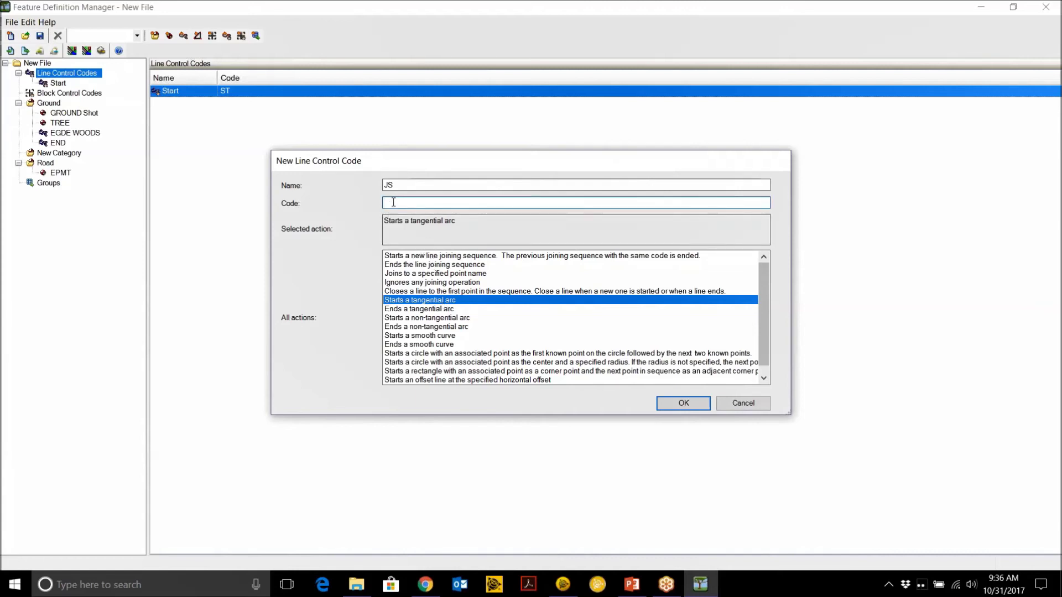
pyautogui.write('C')
pyautogui.click(399, 186)
pyautogui.press('BackSpace')
pyautogui.press('BackSpace')
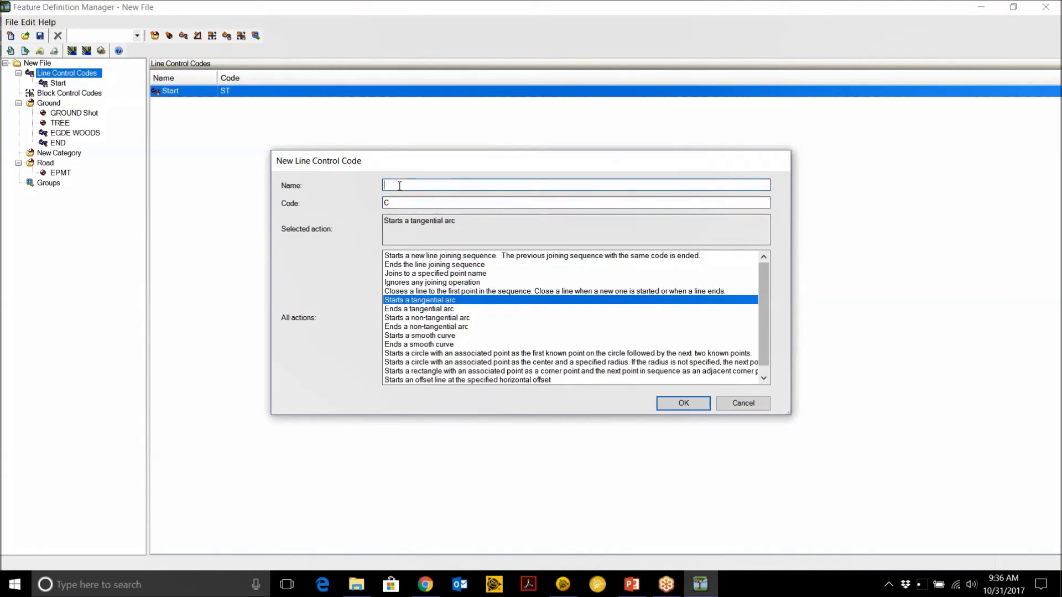
pyautogui.write('PC')
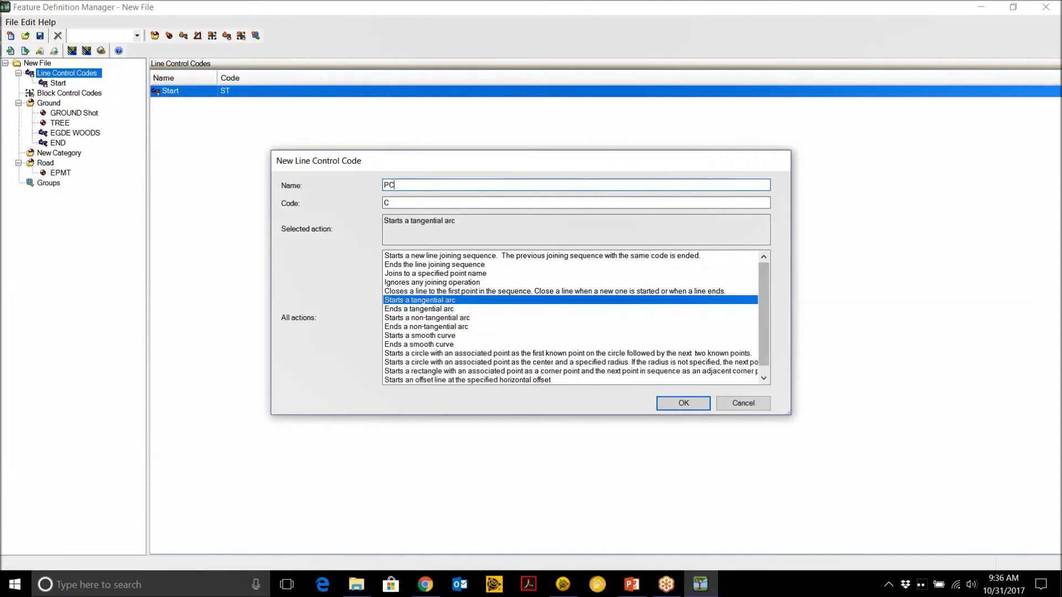
# Step: Try the action that ends a tangential arc, review the remaining actions and discard the new line control code
pyautogui.click(438, 310)
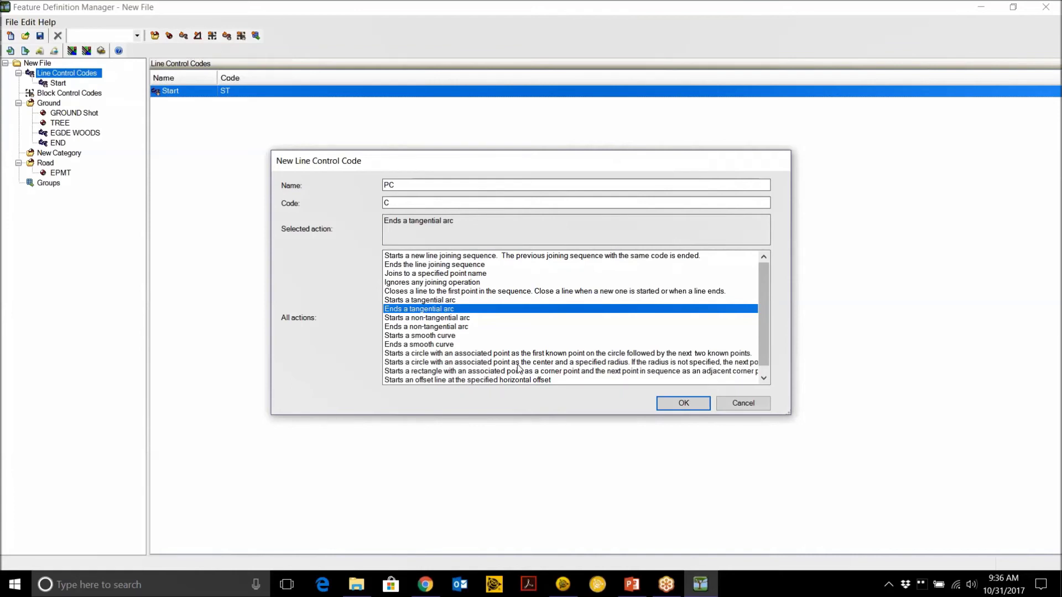
pyautogui.moveTo(763, 293); pyautogui.dragTo(764, 308)
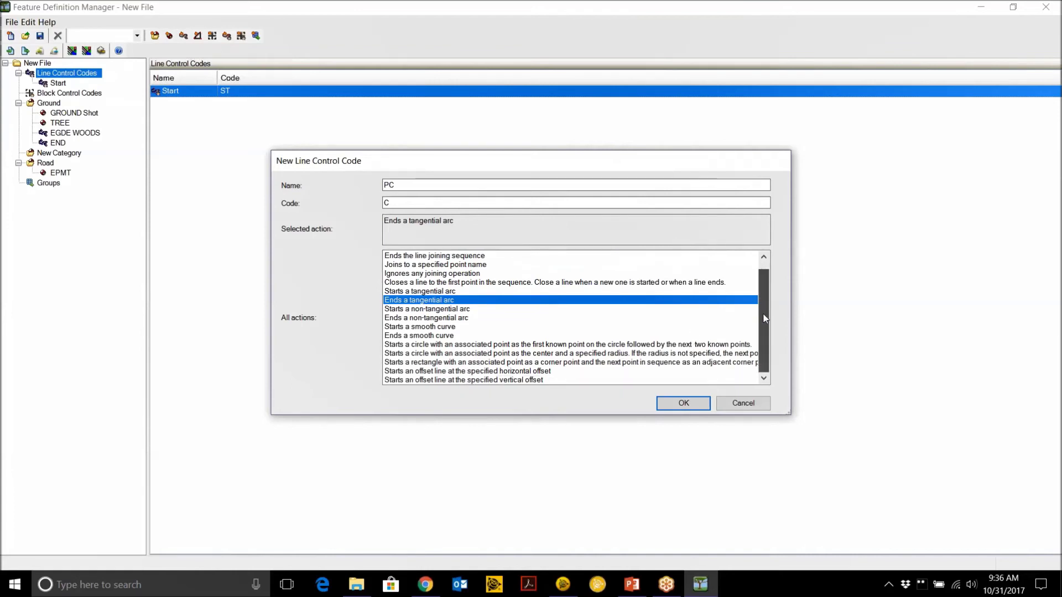
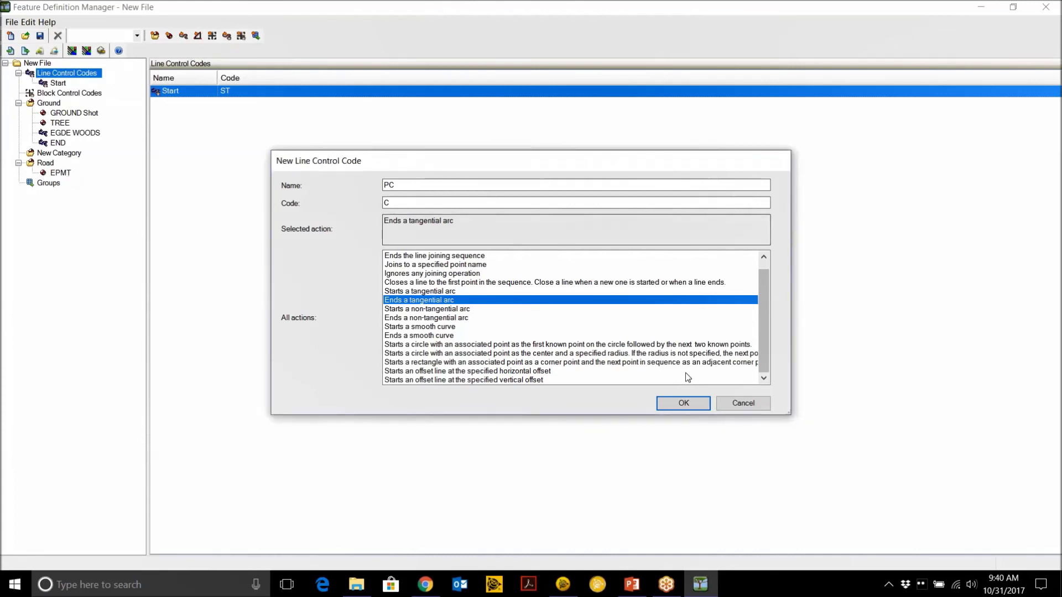
pyautogui.click(743, 402)
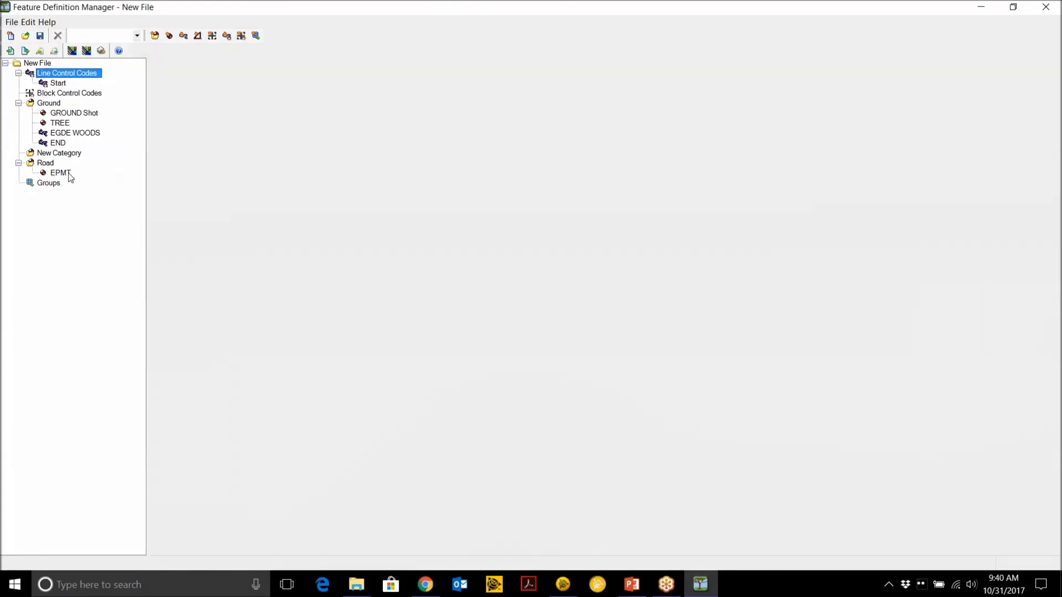
# Step: Append the control code ST to the code of the EPMT road feature and remove it again
pyautogui.click(67, 174)
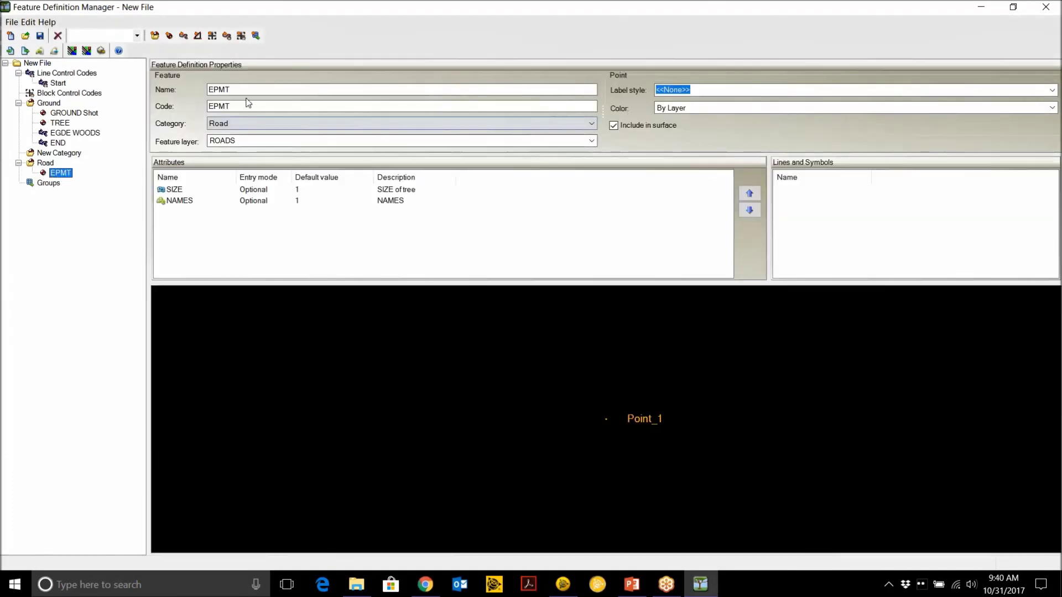
pyautogui.click(232, 106)
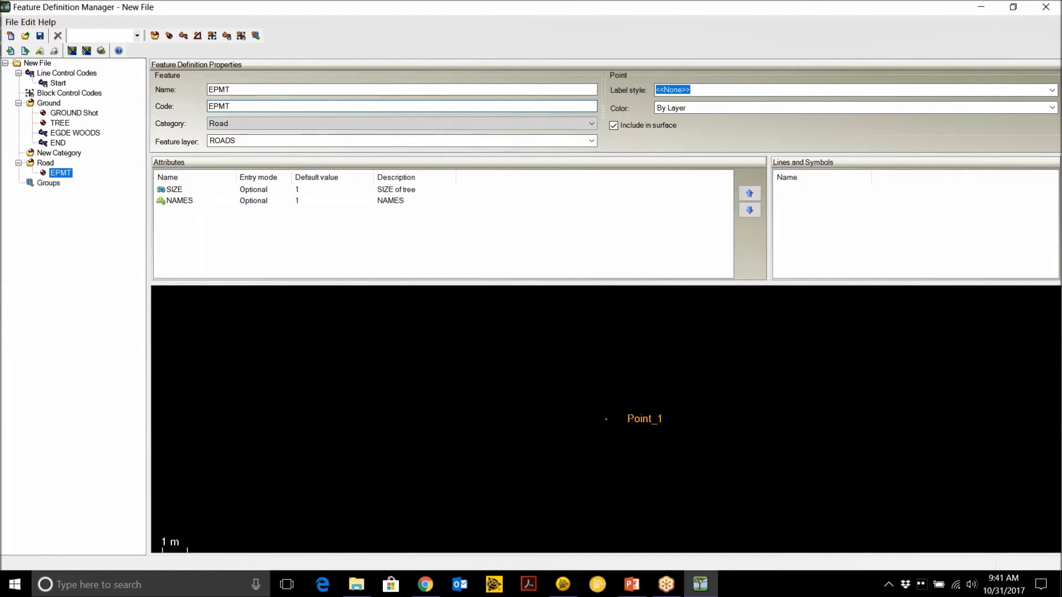
pyautogui.write('ST')
pyautogui.press('BackSpace')
pyautogui.press('BackSpace')
pyautogui.press('BackSpace')
# Step: Try adding 1 ST to the end of the EPMT feature's code and remove the addition
pyautogui.write('1 ST')
pyautogui.press('BackSpace')
pyautogui.press('BackSpace')
pyautogui.press('BackSpace')
pyautogui.press('BackSpace')
# Step: Try adding 2 and the control code ST to the EPMT feature's code, and restore the code to EPMT
pyautogui.write('2')
pyautogui.write('ST')
pyautogui.press('BackSpace')
pyautogui.press('BackSpace')
pyautogui.press('BackSpace')
pyautogui.press('BackSpace')
pyautogui.click(67, 174)
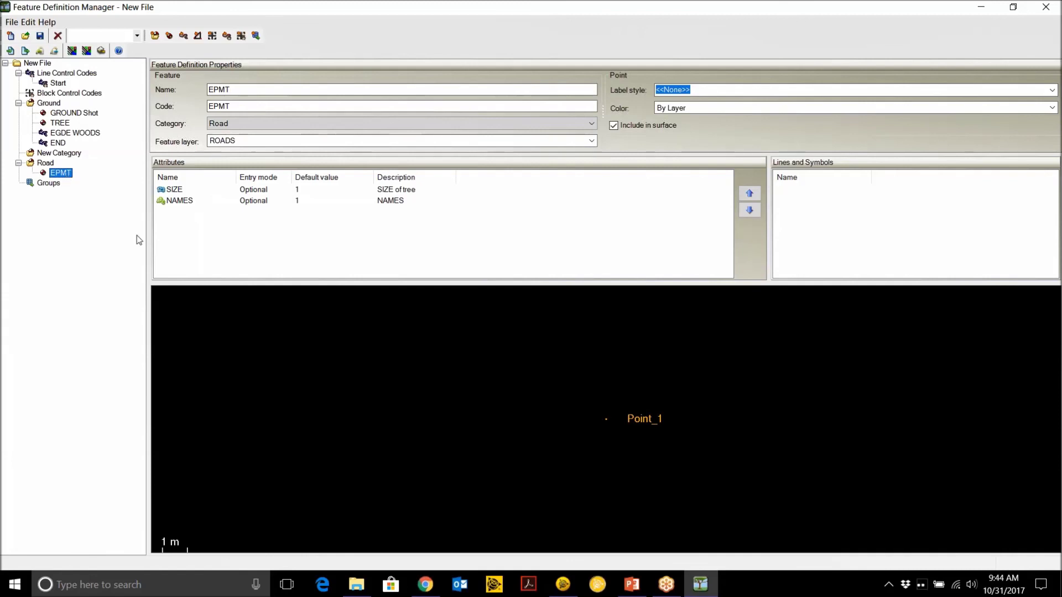
# Step: Switch to the PowerPoint presentation and start the slide show from the THANK YOU! slide
pyautogui.moveTo(575, 584)
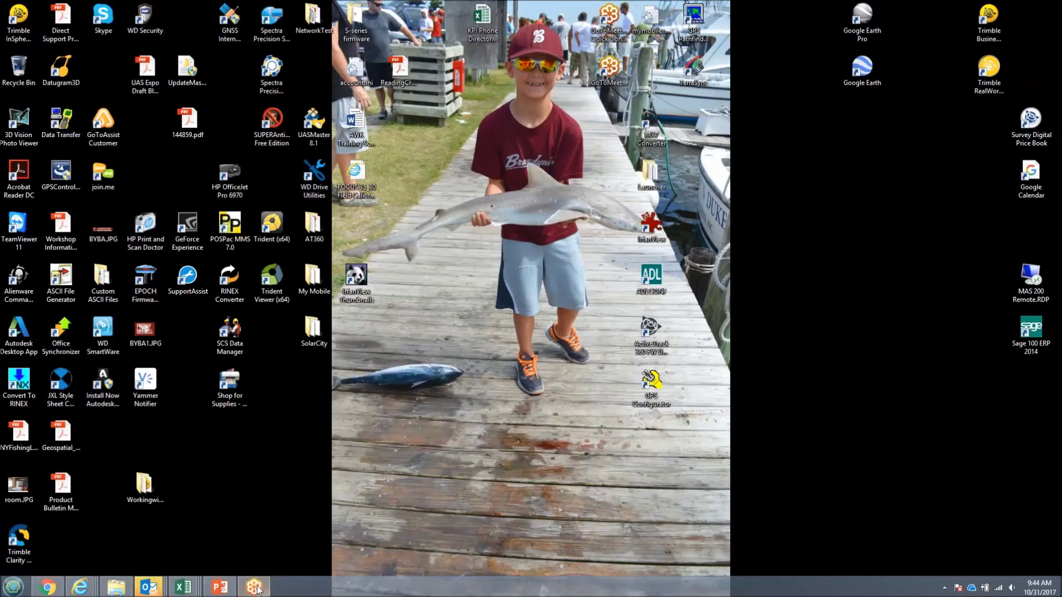
pyautogui.click(220, 587)
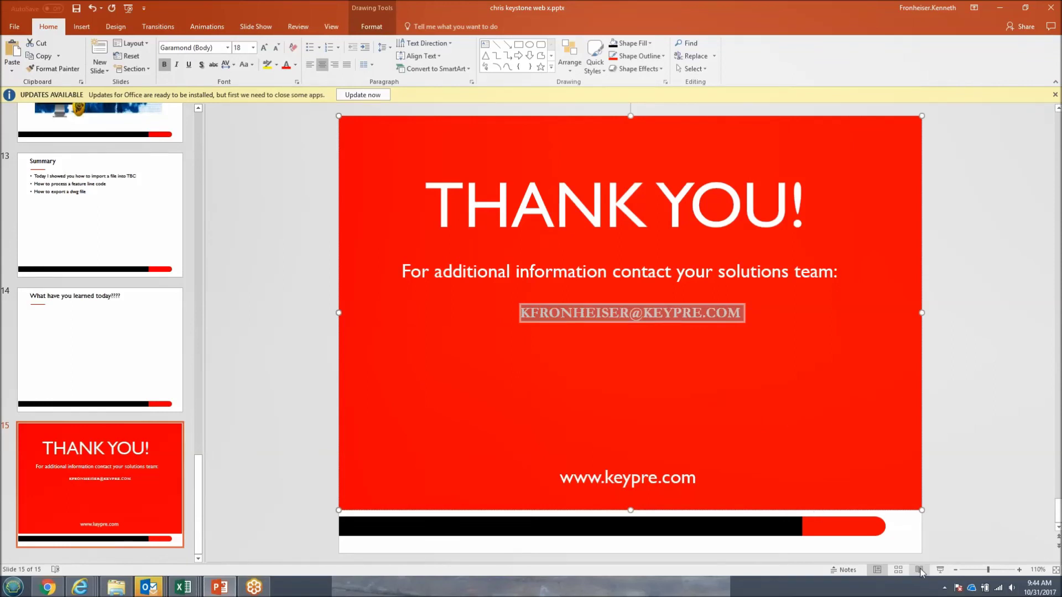
pyautogui.click(938, 569)
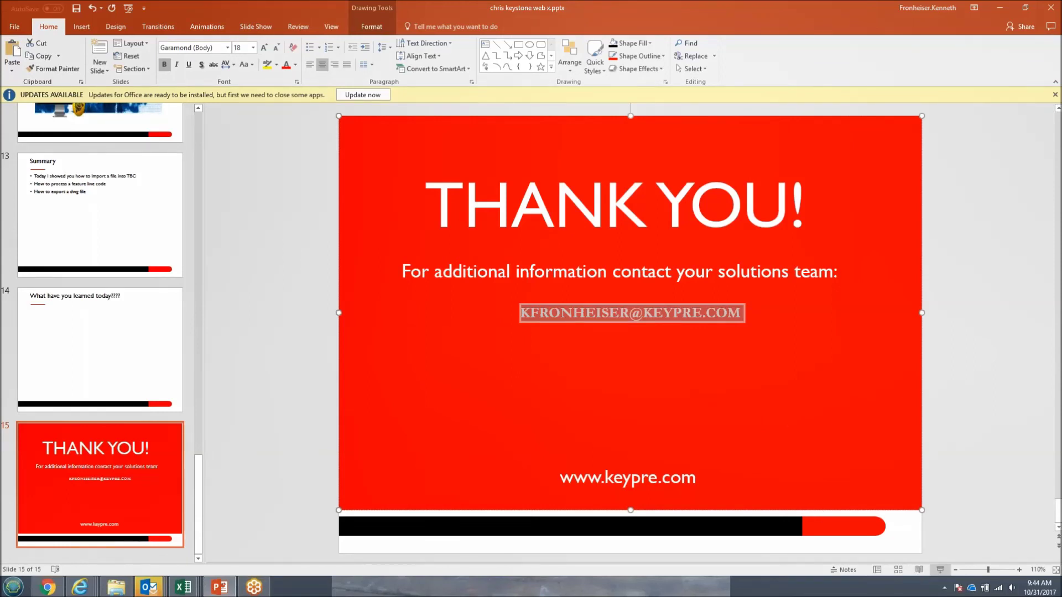